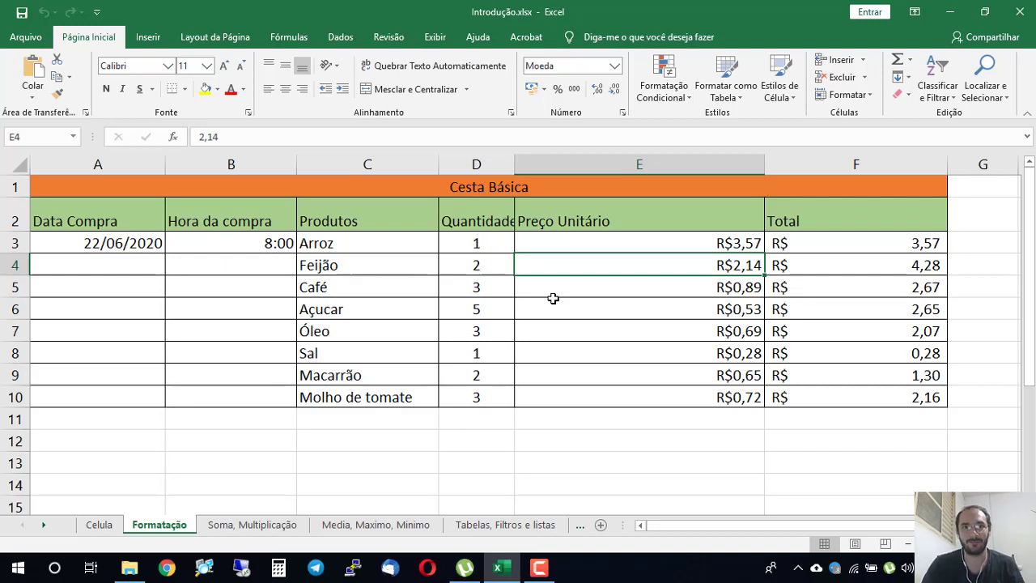
# Open the "Soma, Multiplicação" sheet and review the division formula in D5 and the sum formula in G9
pyautogui.click(242, 526)
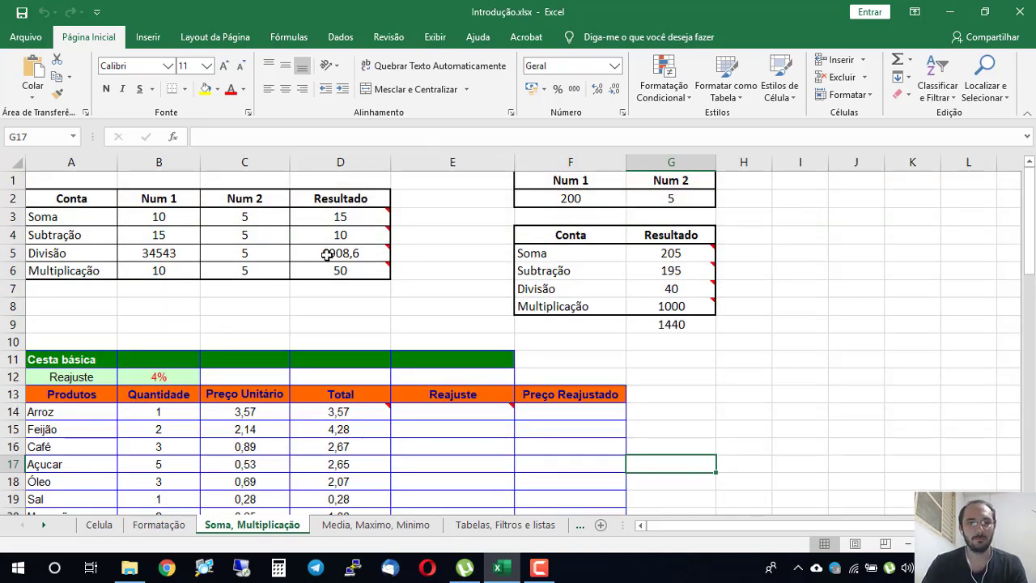
pyautogui.click(358, 224)
pyautogui.click(357, 256)
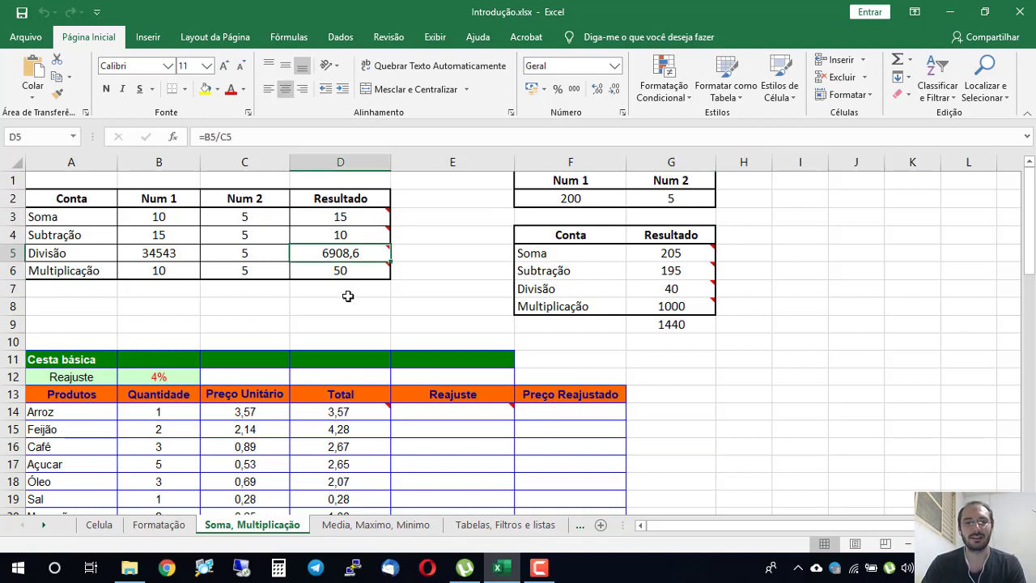
pyautogui.click(681, 323)
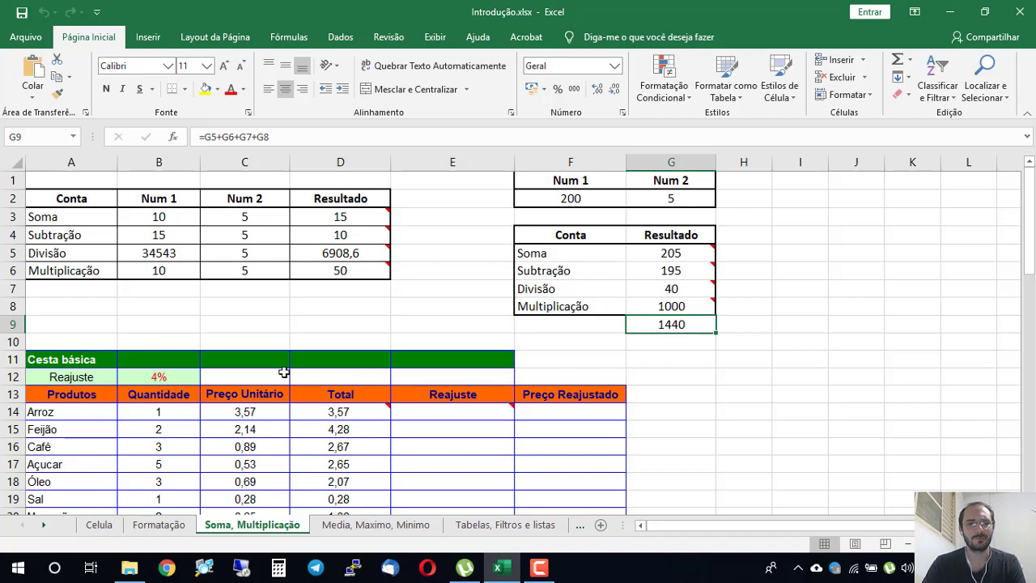
# Examine the Cesta básica table's Arroz row: quantity, unit price, Total formula with its comment, and the Total Geral and Reajuste cells
pyautogui.click(284, 373)
pyautogui.scroll(-1, 399, 327)
pyautogui.scroll(-2, 399, 327)
pyautogui.click(255, 302)
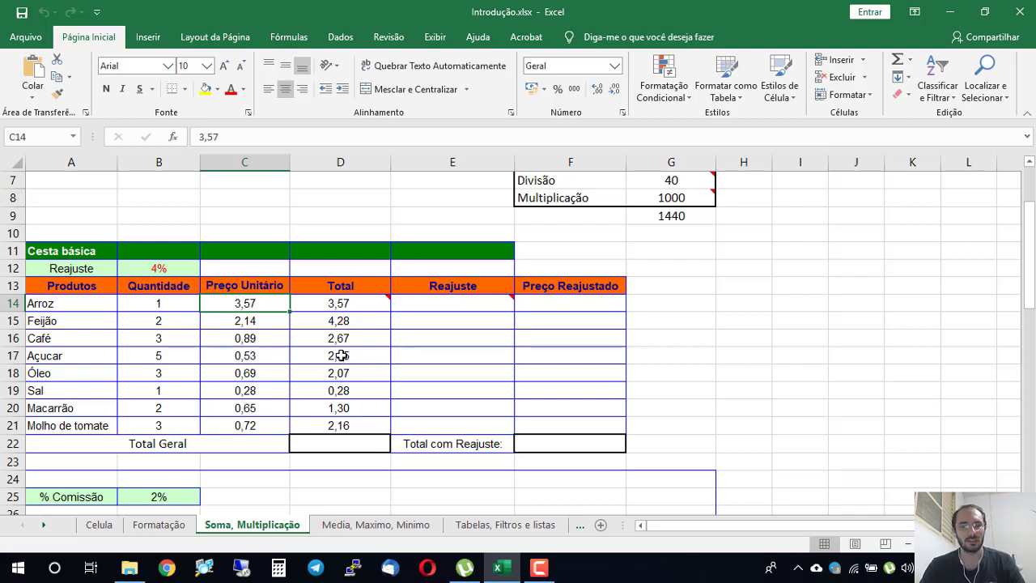
pyautogui.click(355, 303)
pyautogui.moveTo(356, 302)
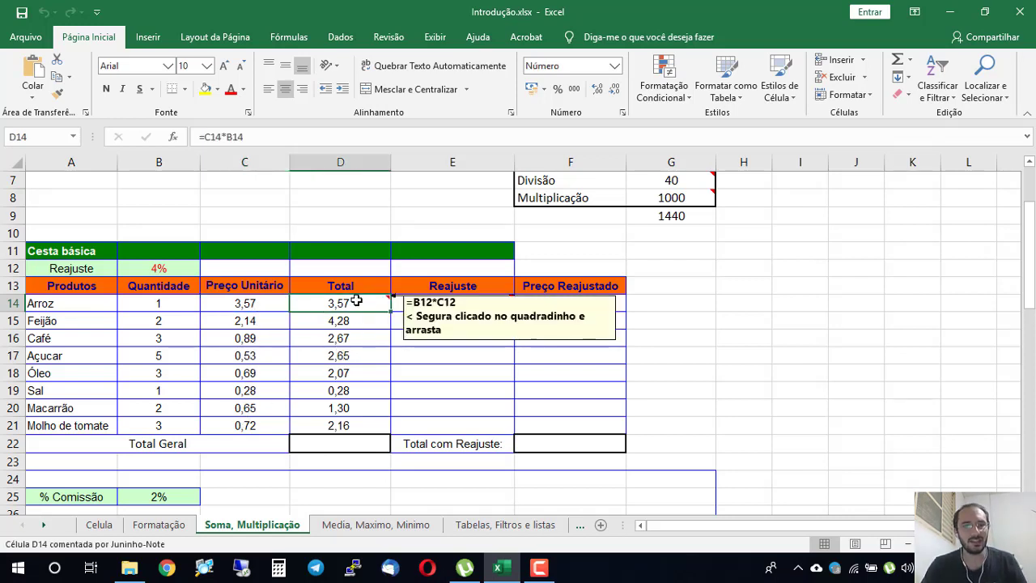
pyautogui.click(231, 302)
pyautogui.click(314, 303)
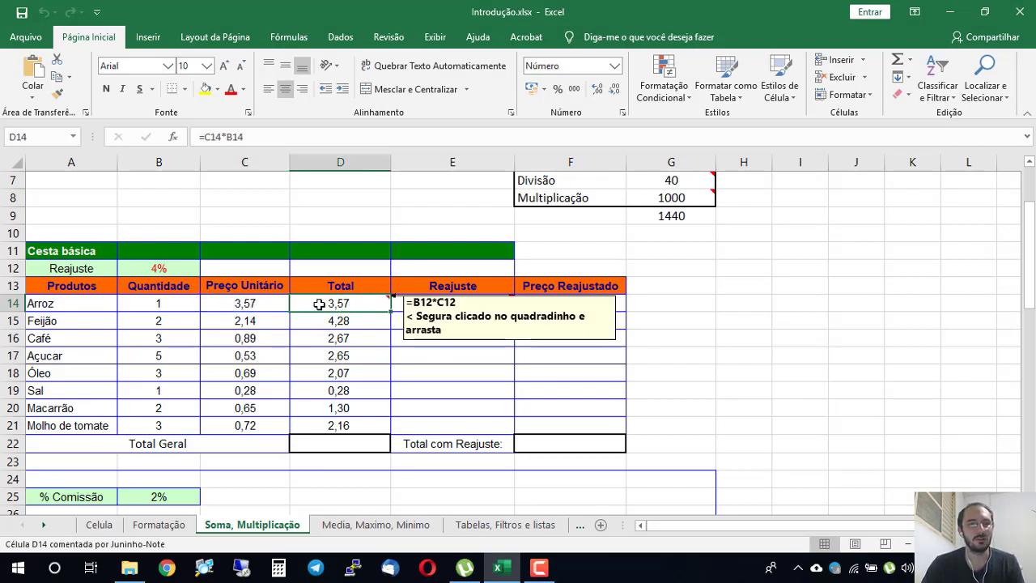
pyautogui.click(161, 302)
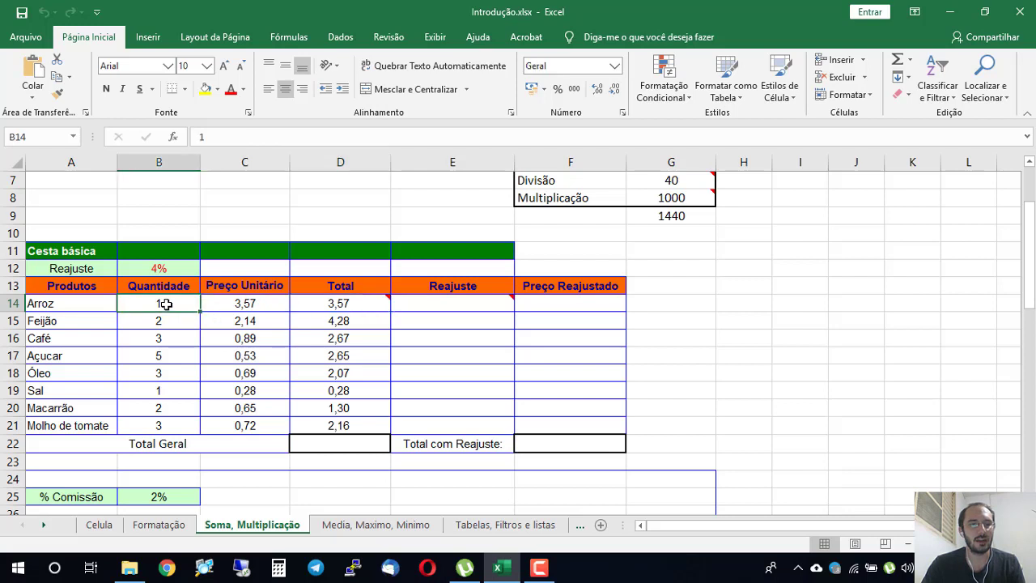
pyautogui.click(359, 305)
pyautogui.moveTo(360, 308)
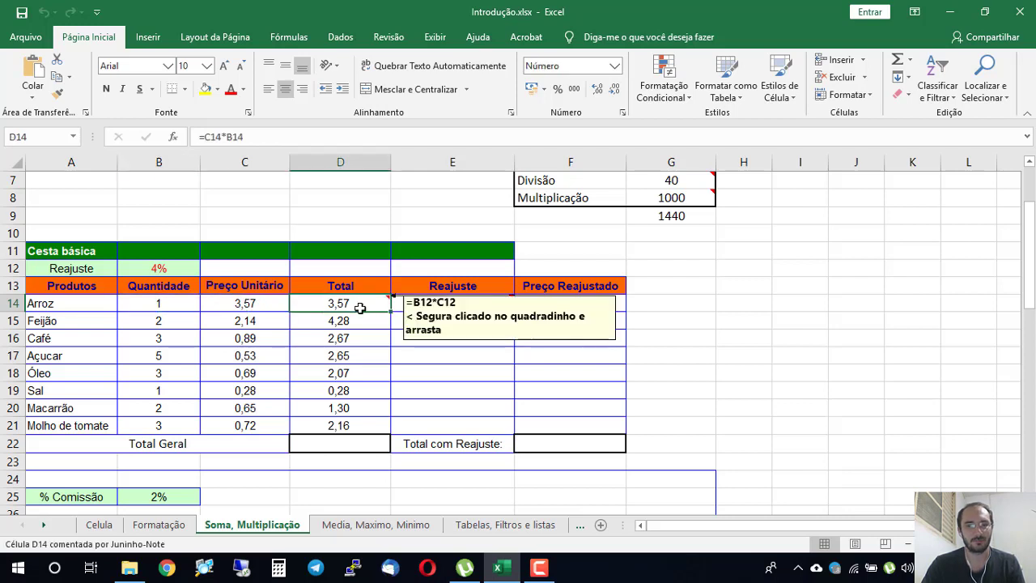
pyautogui.click(328, 447)
pyautogui.click(462, 298)
pyautogui.moveTo(461, 298)
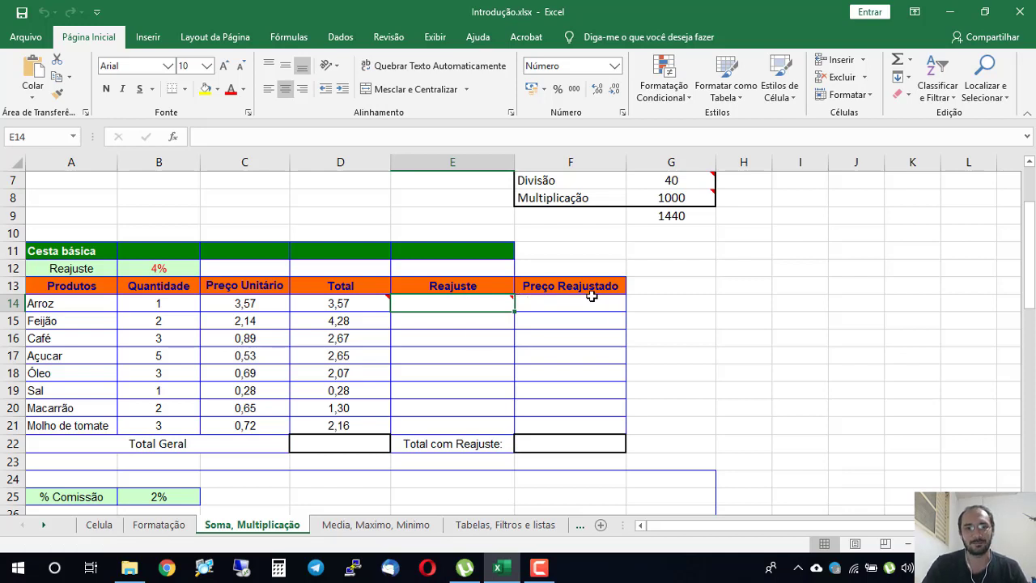
# Enter the example value 100 in cell H13, outside the Cesta básica table
pyautogui.click(761, 303)
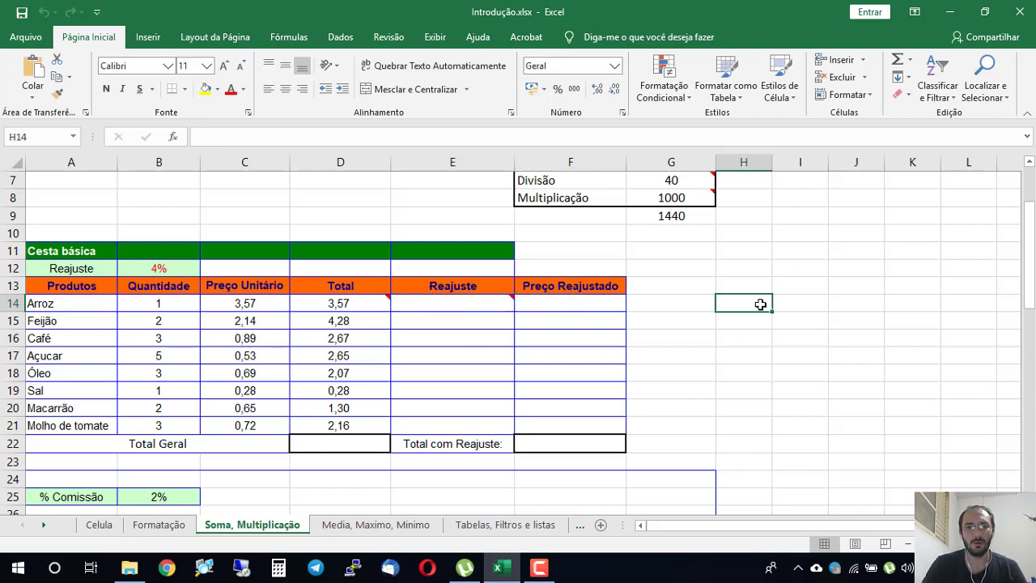
pyautogui.click(756, 287)
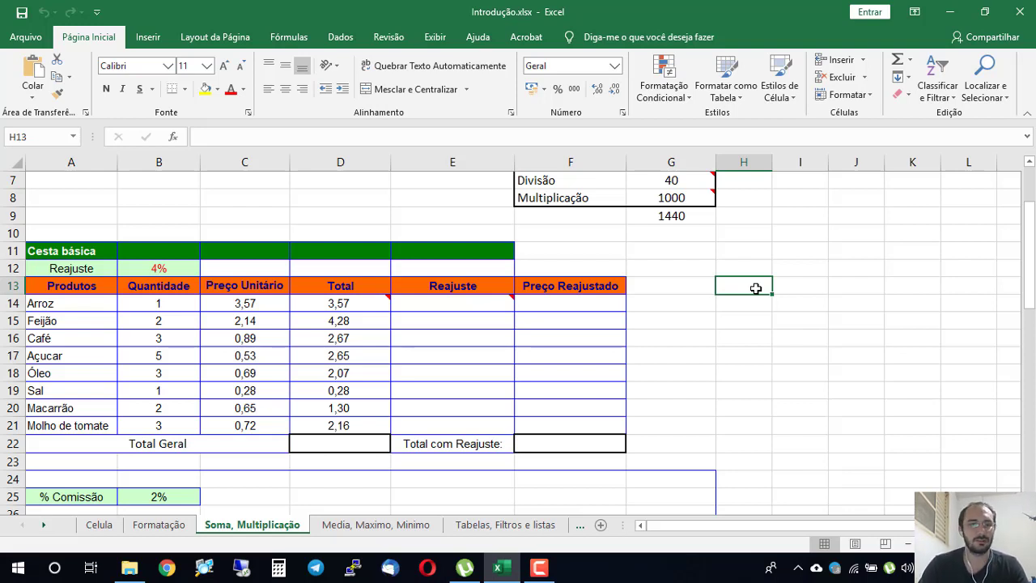
pyautogui.click(243, 303)
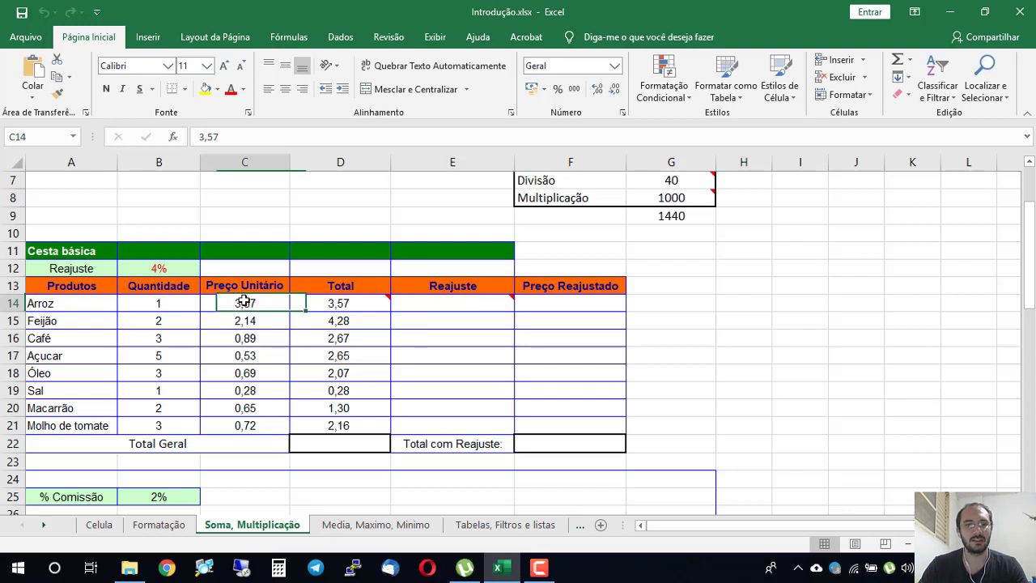
pyautogui.click(756, 286)
pyautogui.write('100')
pyautogui.press('Return')
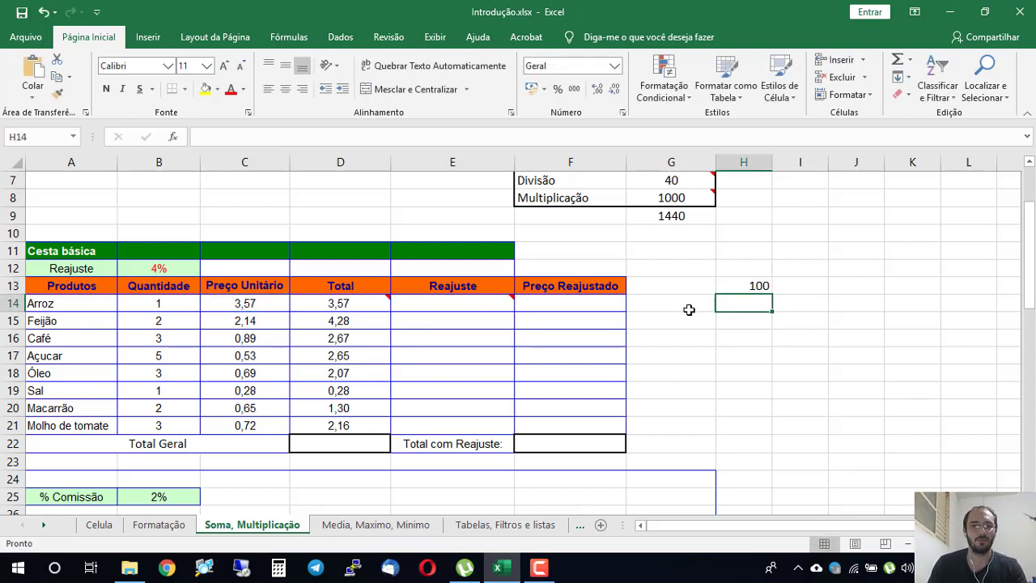
# Enter 4% in cell I13, beside the example value 100
pyautogui.press('Up')
pyautogui.press('Right')
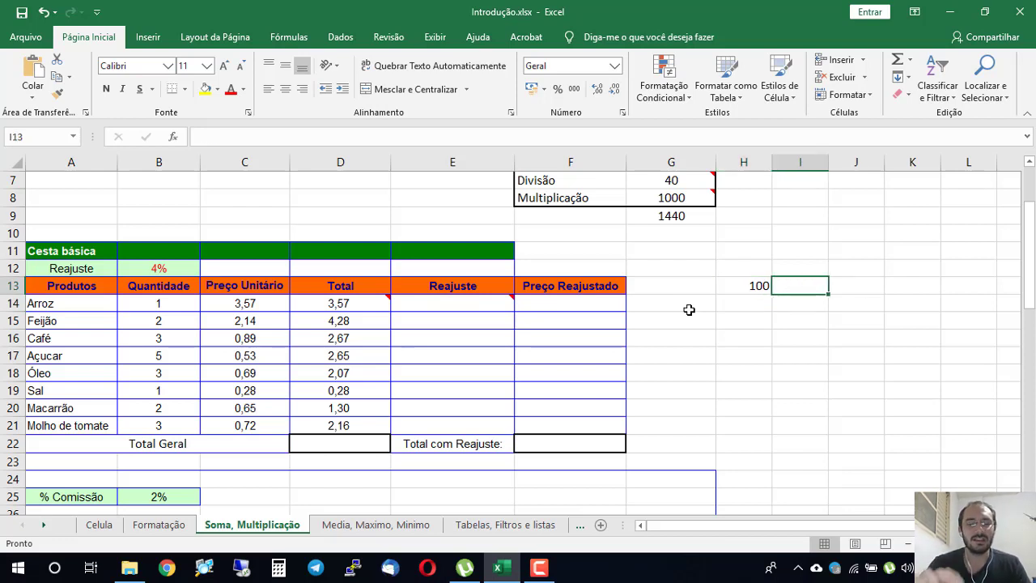
pyautogui.write('4')
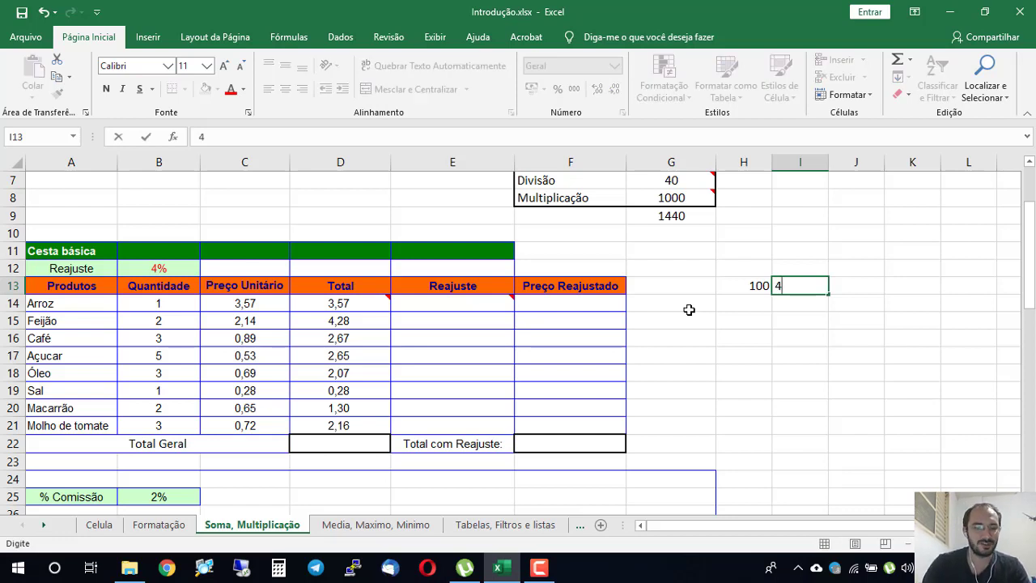
pyautogui.write('%')
pyautogui.press('Return')
pyautogui.press('Up')
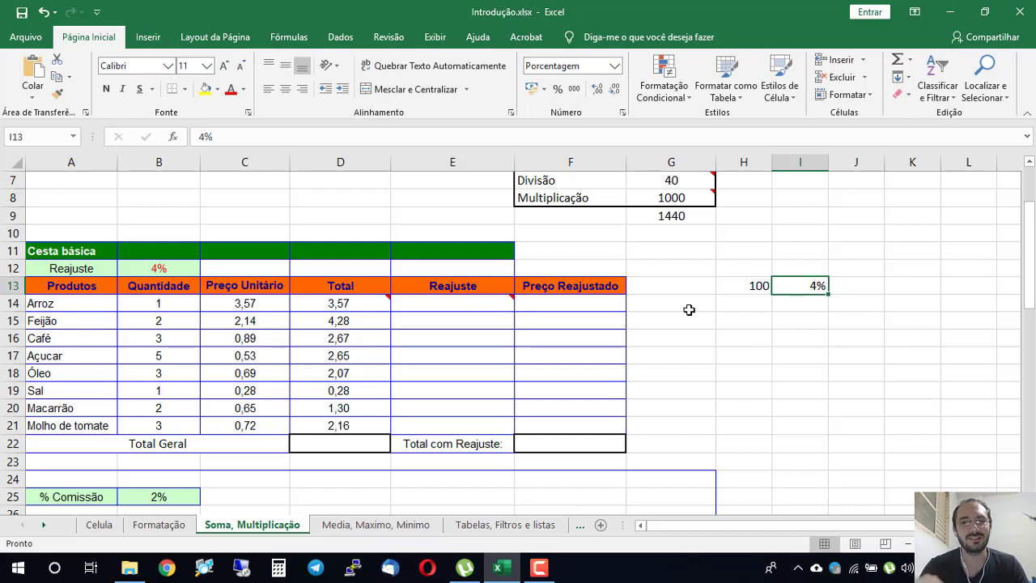
# Enter 4/100 in cell J13 as the fraction form of the percentage
pyautogui.press('Right')
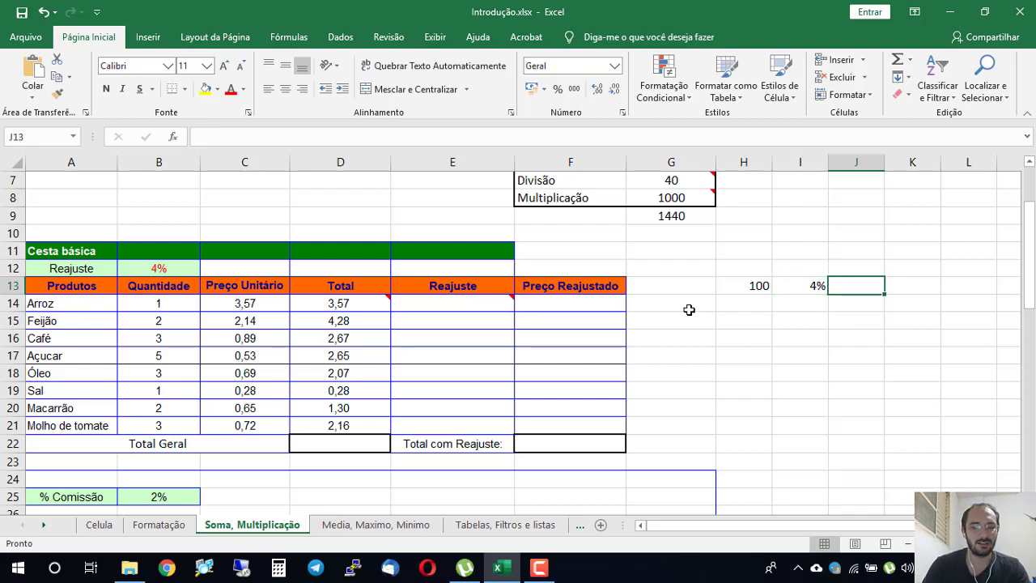
pyautogui.write('4/100')
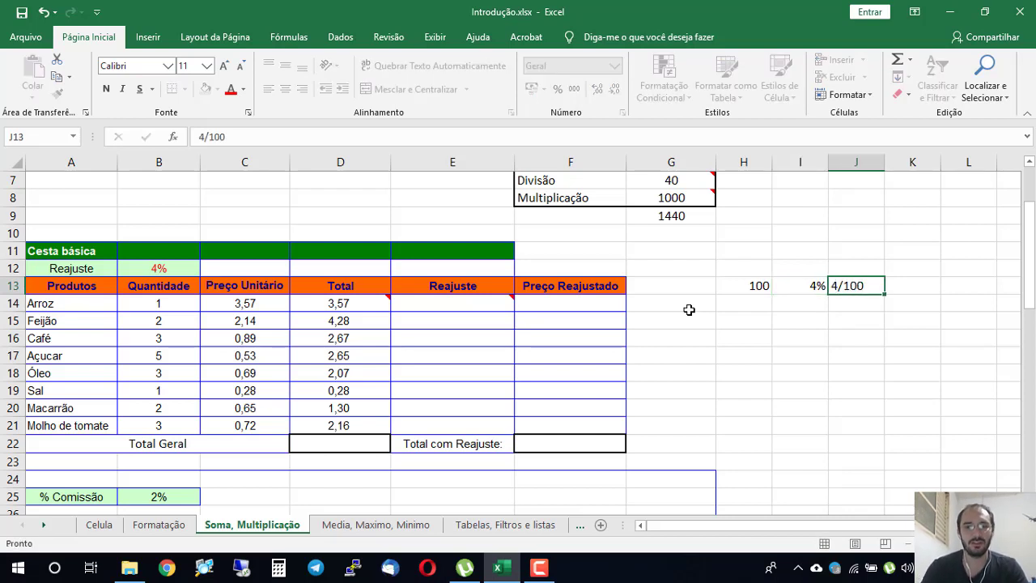
pyautogui.press('Return')
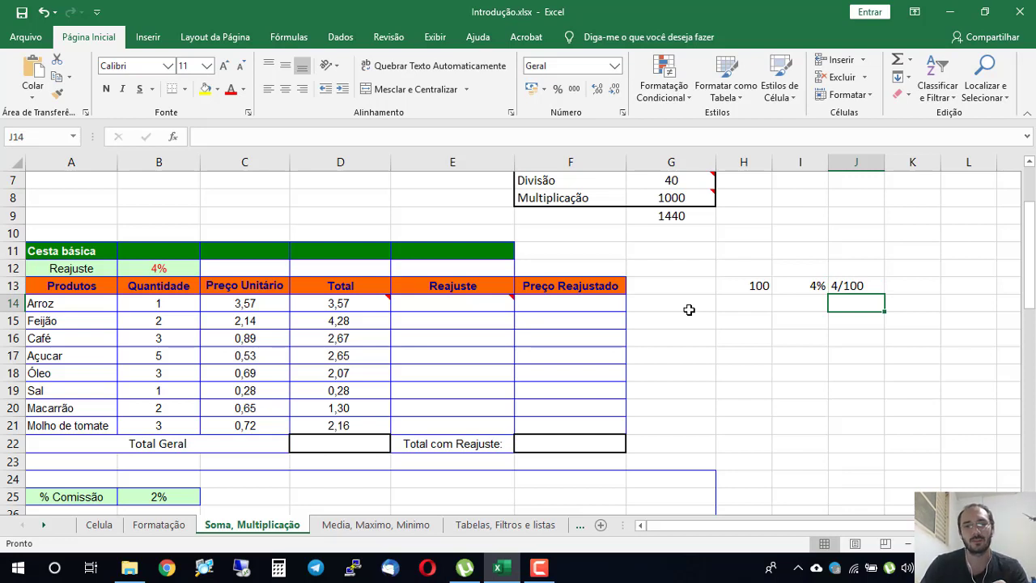
pyautogui.click(856, 284)
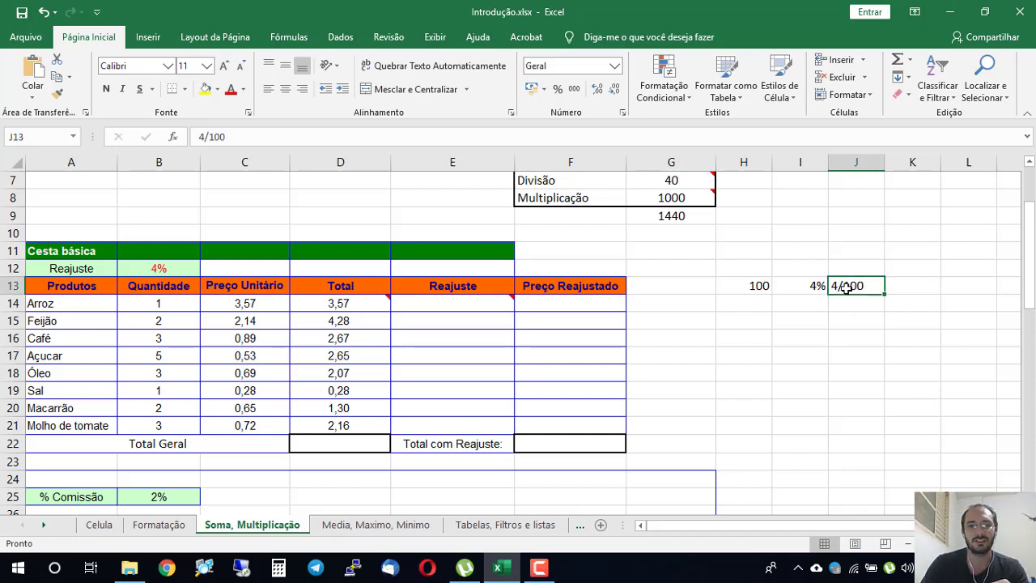
# Enter 4,0 in cell K13 and correct it to 0,04 as the decimal form of 4/100
pyautogui.click(906, 285)
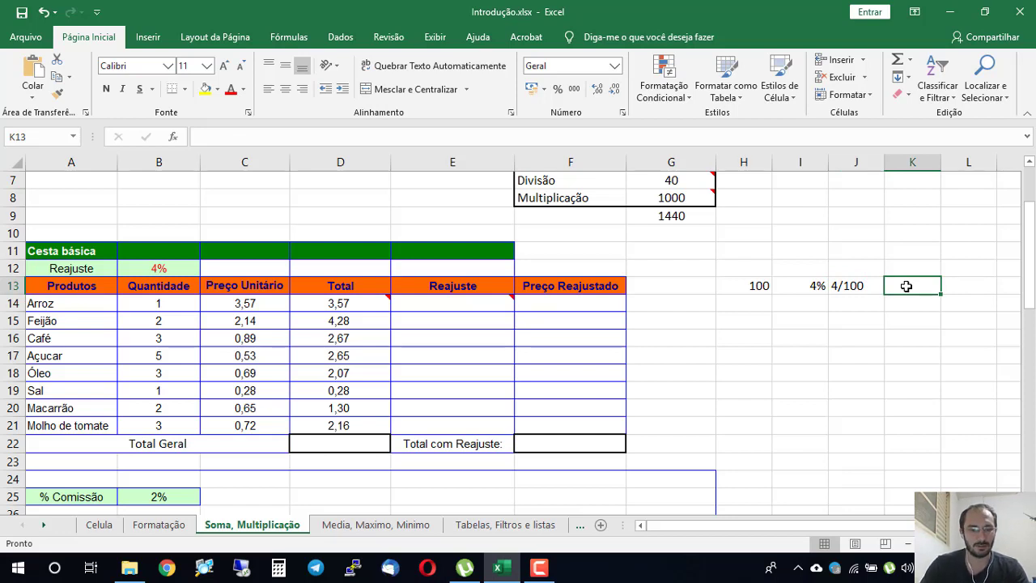
pyautogui.write('4,0')
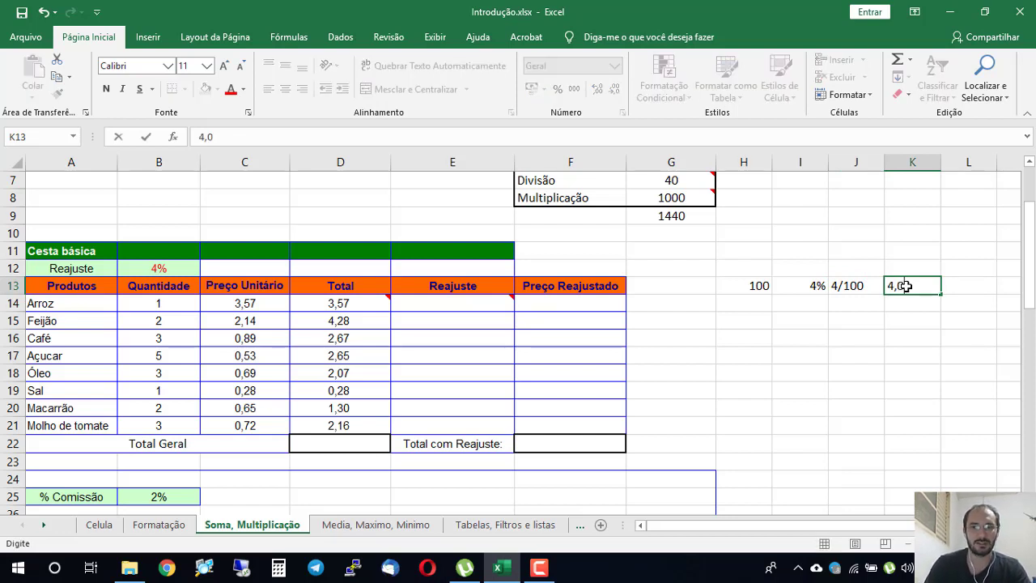
pyautogui.press('Left')
pyautogui.press('Left')
pyautogui.press('Right')
pyautogui.press('Right')
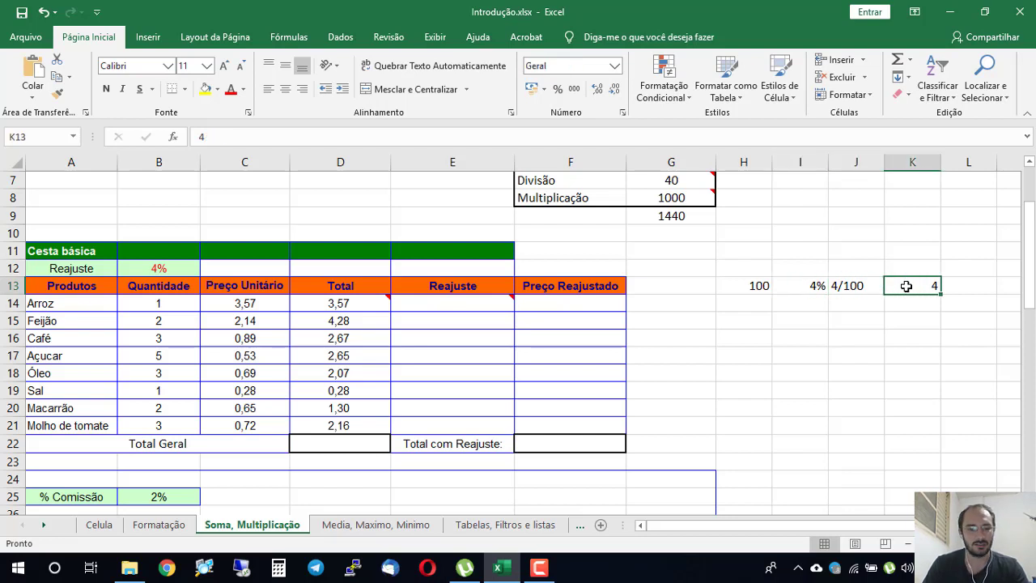
pyautogui.press('F2')
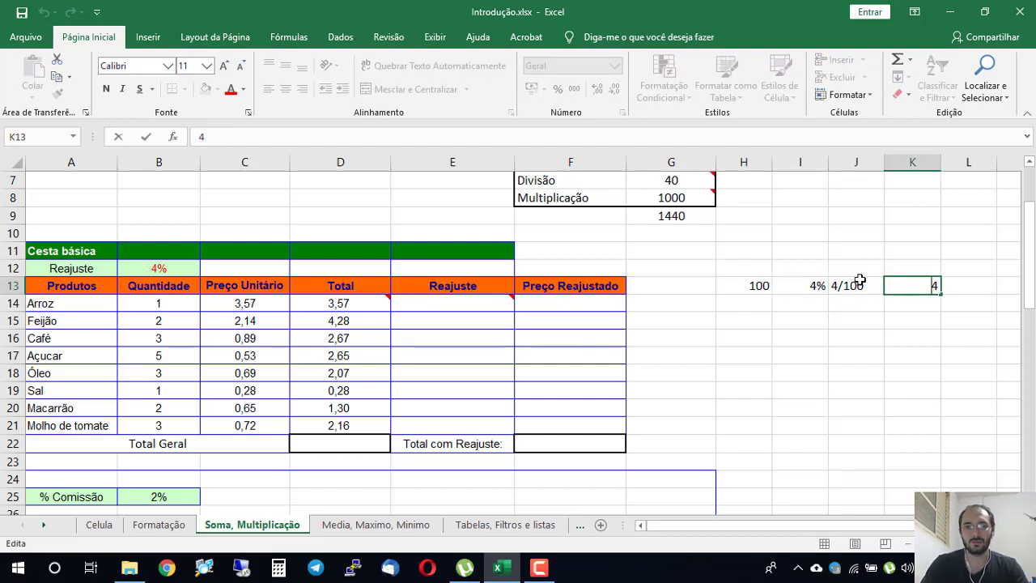
pyautogui.write('0')
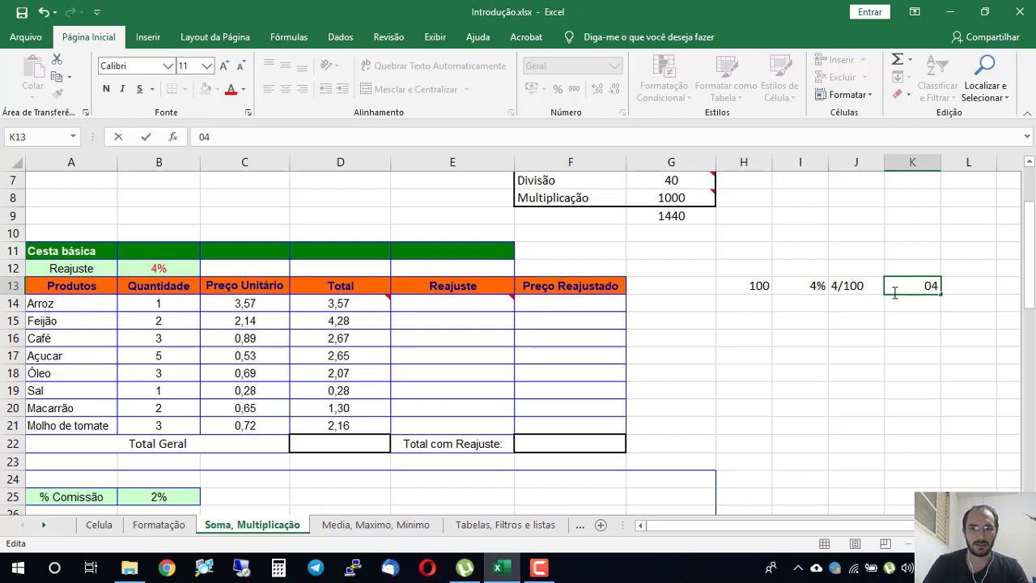
pyautogui.write('0')
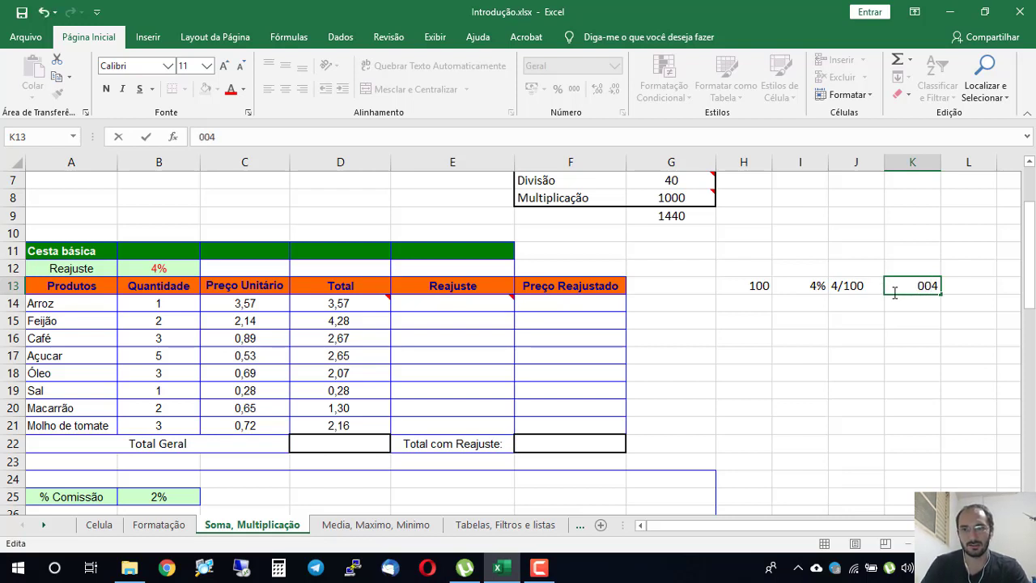
pyautogui.write(',')
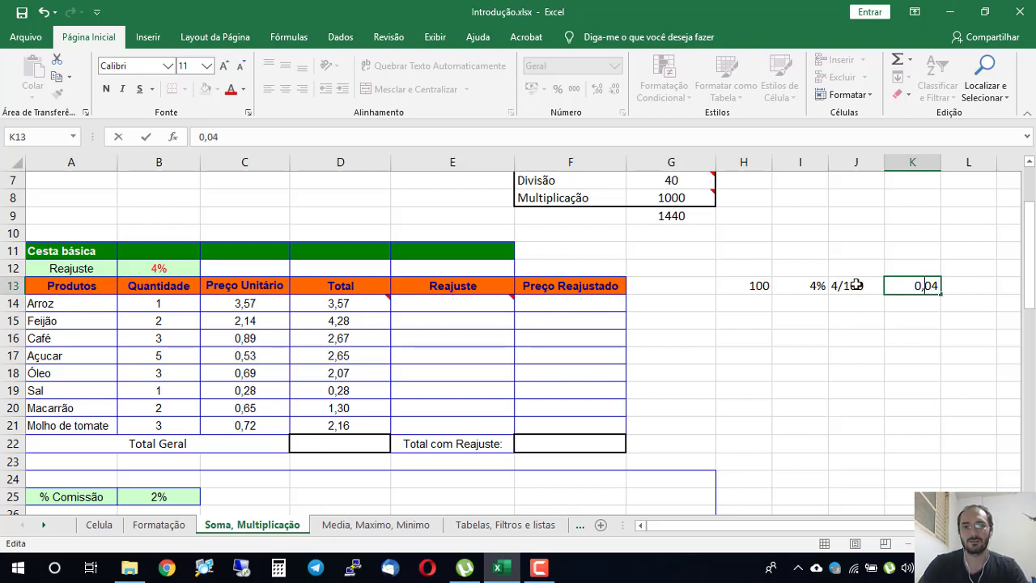
pyautogui.press('Return')
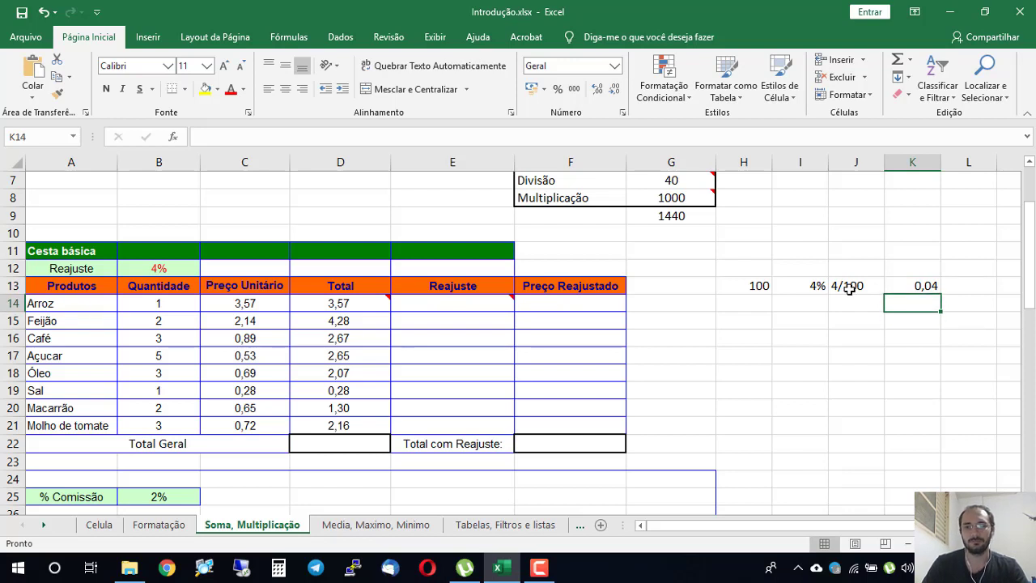
# Clear the decimal value from cell K13 and review the example values in H13 through J13
pyautogui.press('Up')
pyautogui.press('Delete')
pyautogui.press('Left')
pyautogui.press('Left')
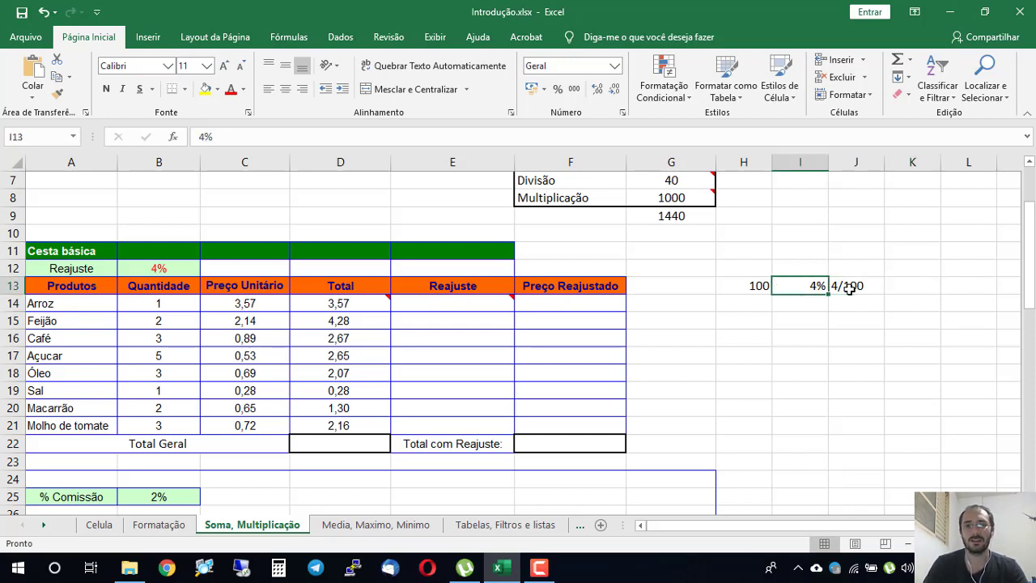
pyautogui.press('Right')
pyautogui.press('Left')
pyautogui.press('Left')
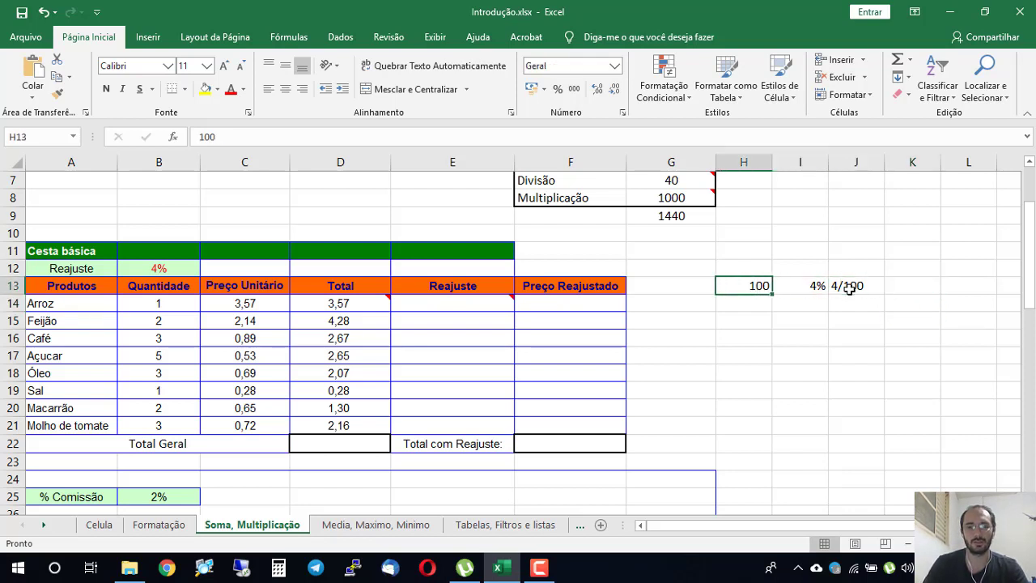
pyautogui.press('Right')
pyautogui.press('Right')
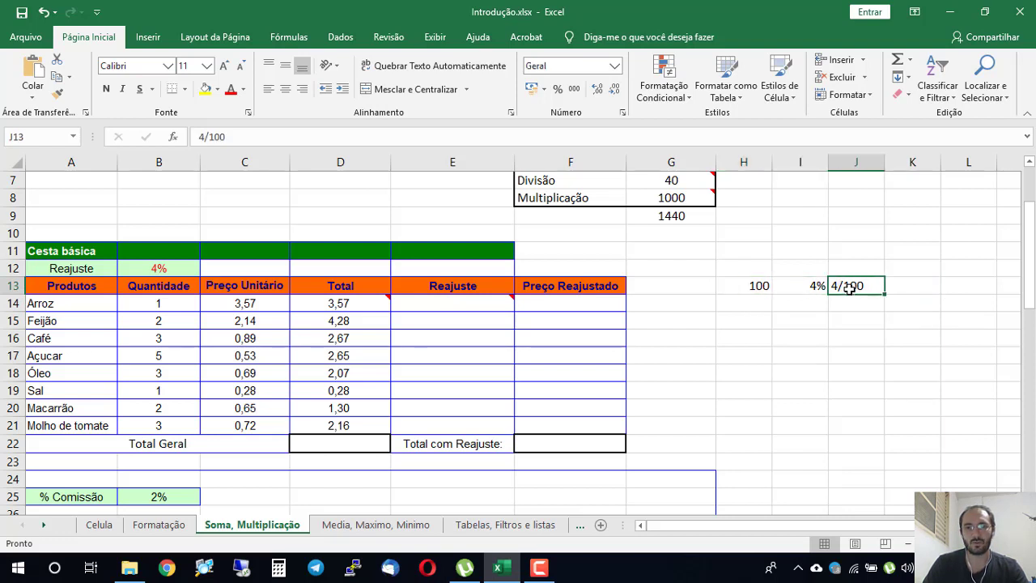
pyautogui.press('Right')
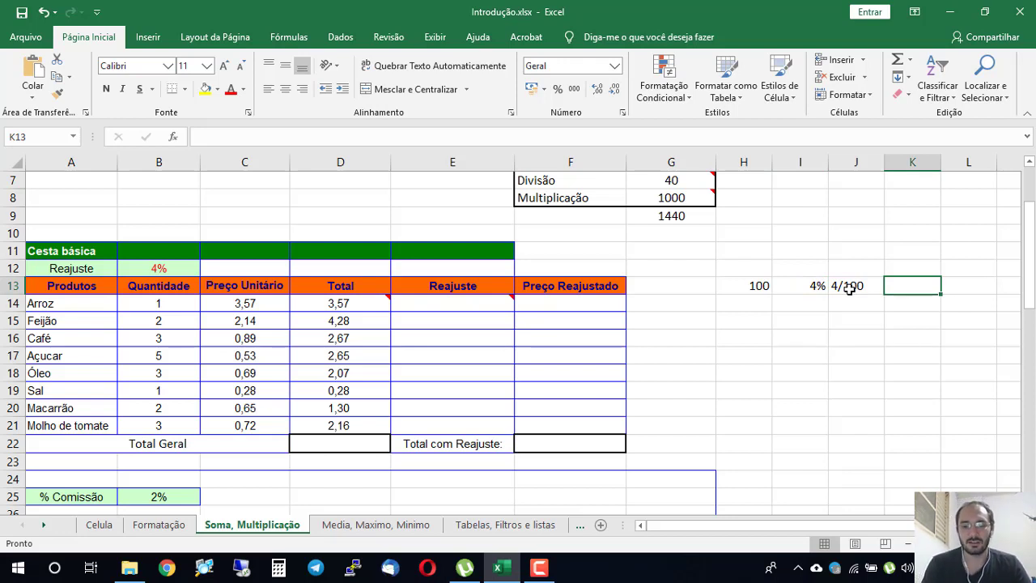
# Clear the percentage and the fraction from cells I13 and J13
pyautogui.click(849, 289)
pyautogui.hotkey('shift', 'Left')
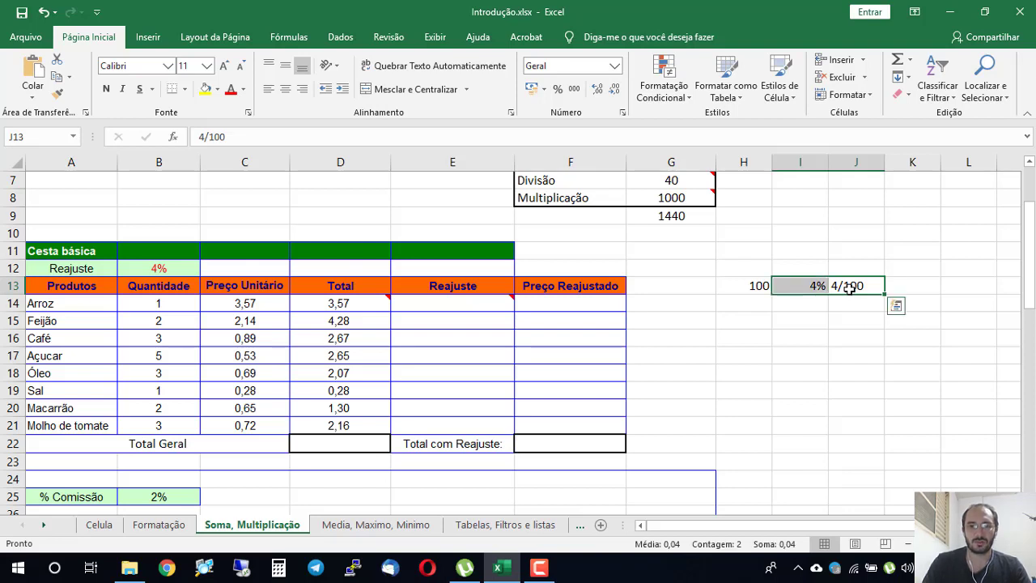
pyautogui.press('Delete')
# Enter 4% again in cell I13, next to the example value 100
pyautogui.click(849, 290)
pyautogui.press('Left')
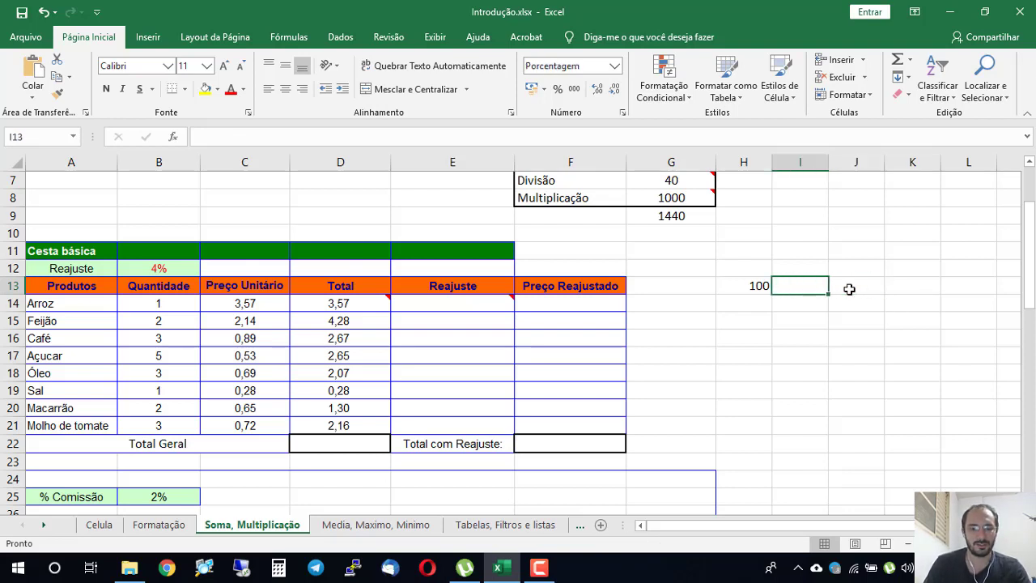
pyautogui.write('4%')
pyautogui.press('Return')
pyautogui.press('Right')
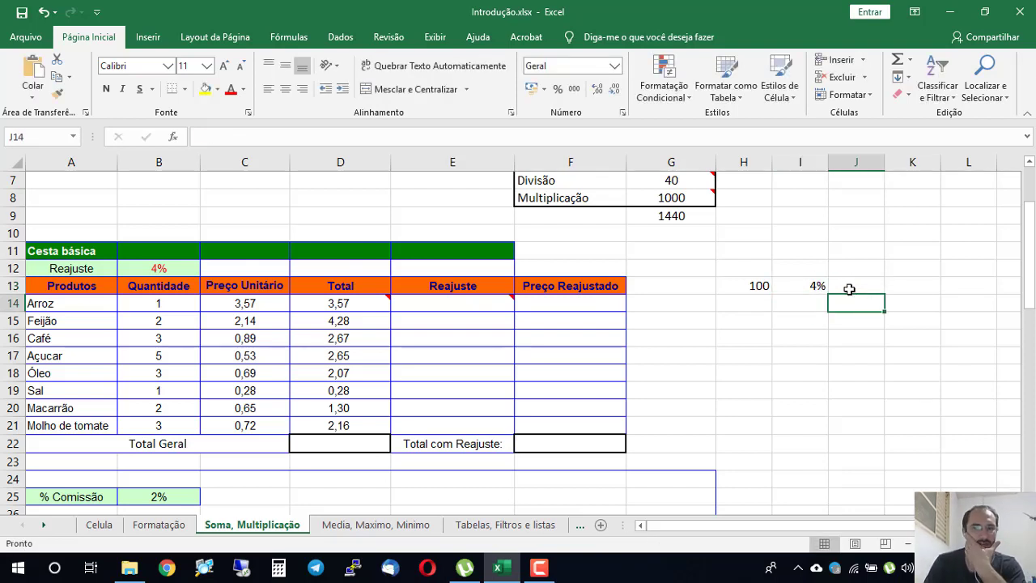
pyautogui.press('Up')
pyautogui.press('Down')
pyautogui.press('Up')
pyautogui.press('Left')
pyautogui.press('Left')
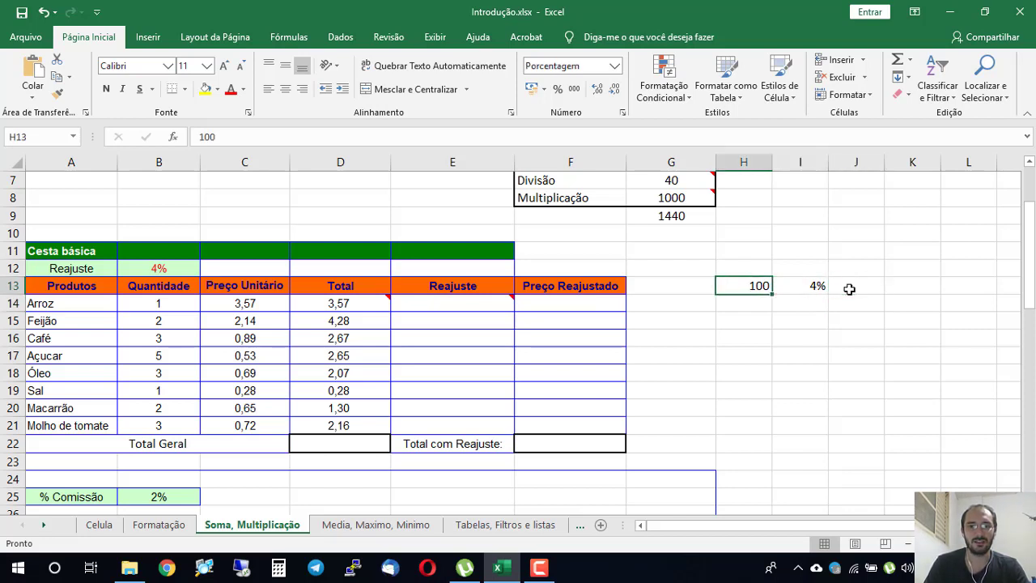
pyautogui.press('Right')
pyautogui.press('Right')
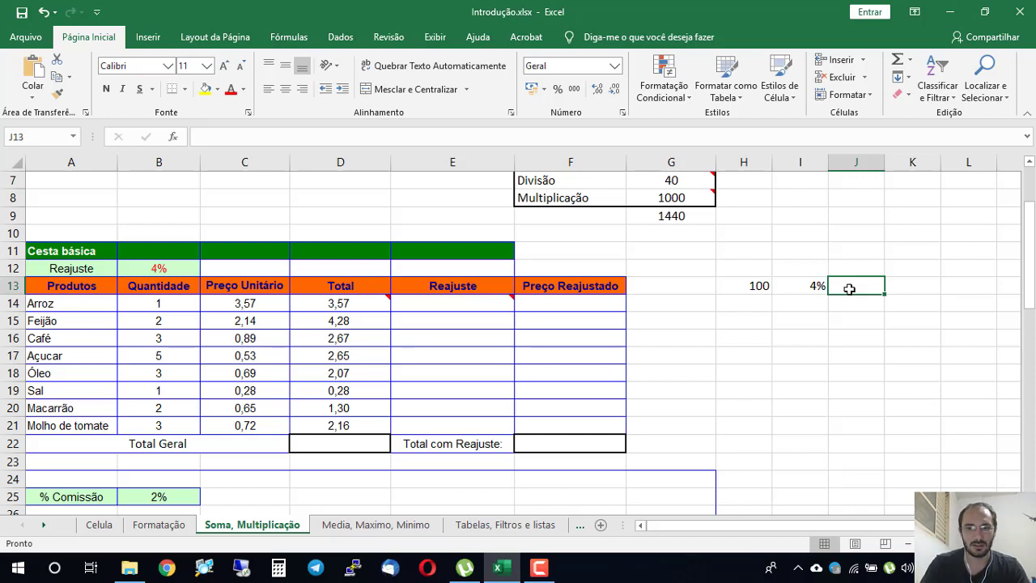
pyautogui.write('=')
pyautogui.press('Left')
pyautogui.press('Left')
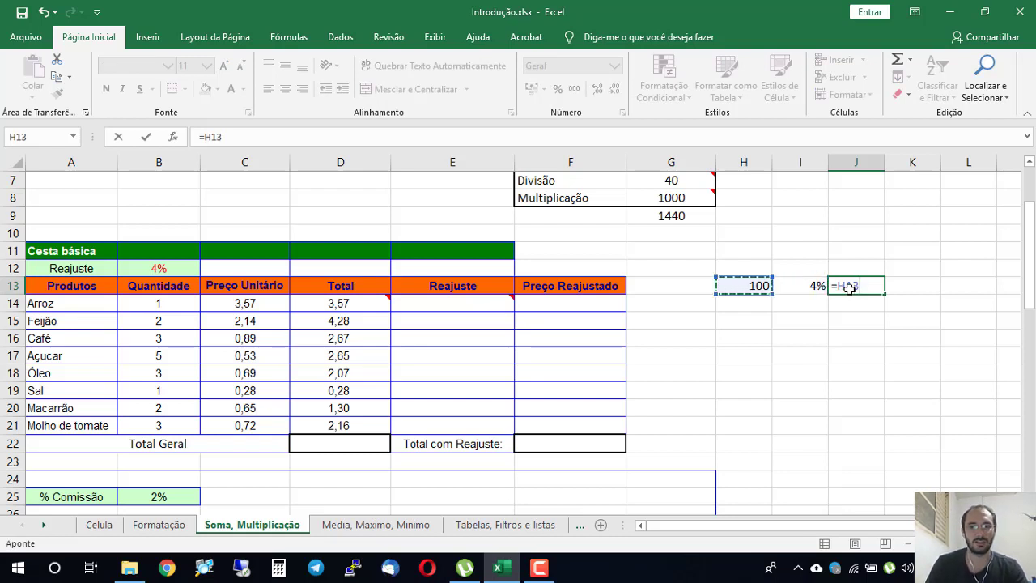
pyautogui.write('*')
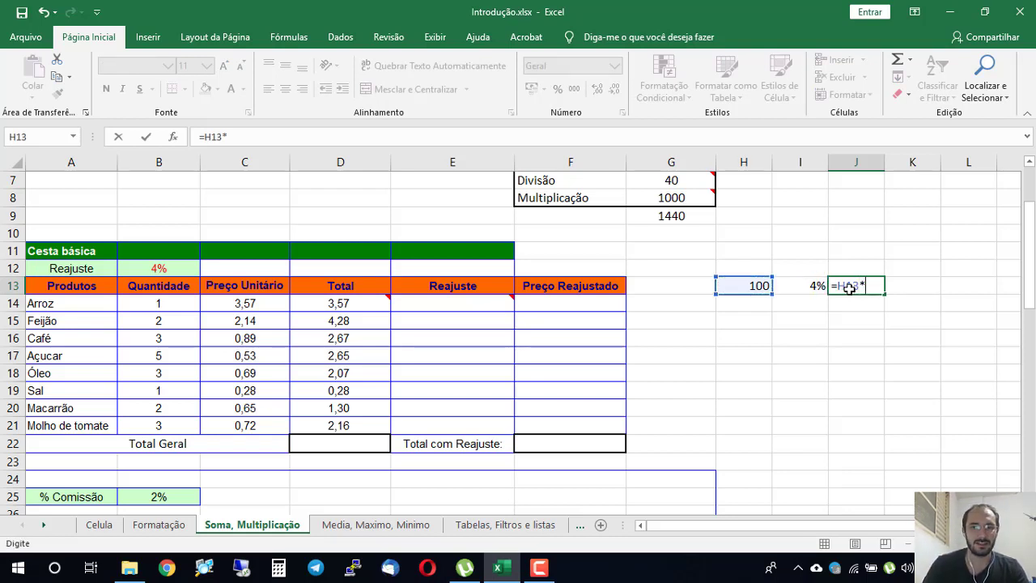
pyautogui.press('Escape')
# Change cell I13 from percentage to the Geral number format and enter the plain number 4
pyautogui.click(793, 285)
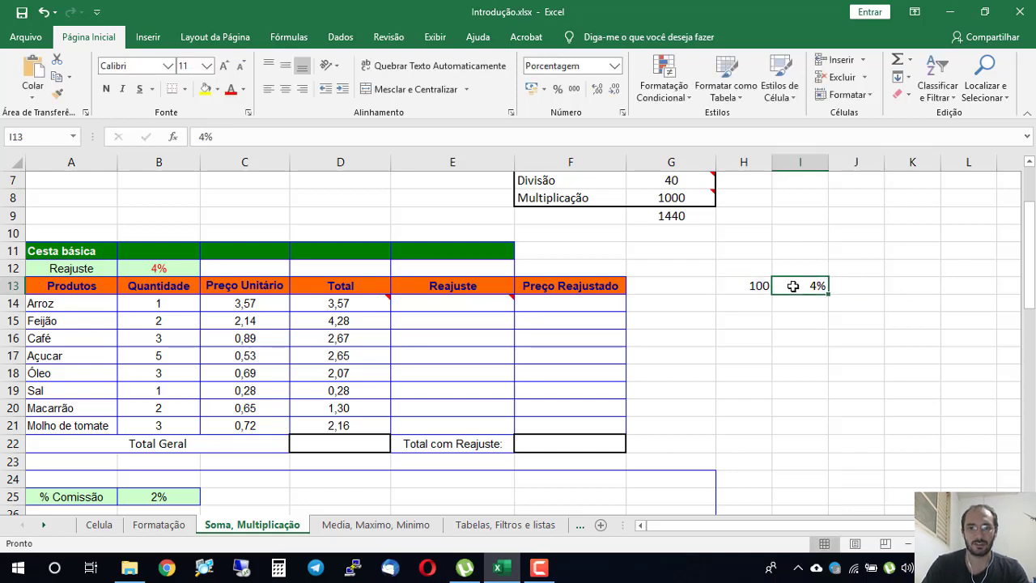
pyautogui.press('Return')
pyautogui.click(793, 286)
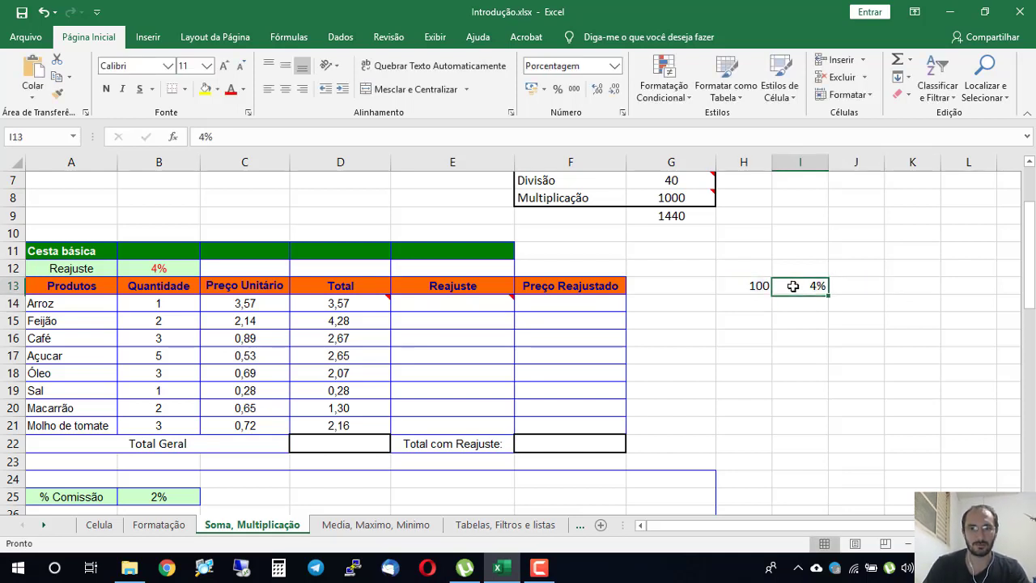
pyautogui.click(613, 66)
pyautogui.click(575, 92)
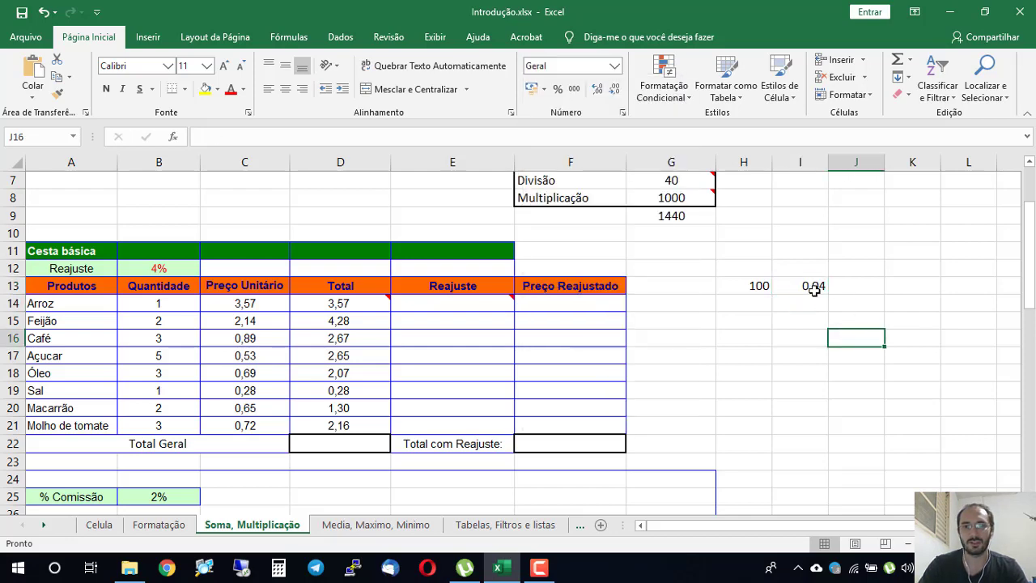
pyautogui.write('4')
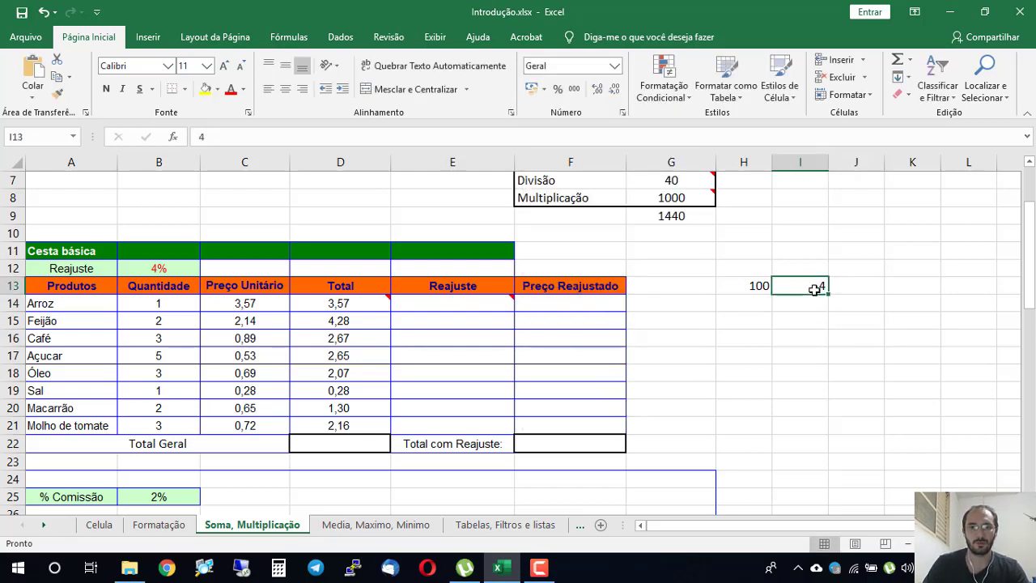
pyautogui.press('Tab')
# Calculate 4 percent of the base value in cell J13 with the formula =H13*I13/100
pyautogui.write('=')
pyautogui.press('Left')
pyautogui.press('Left')
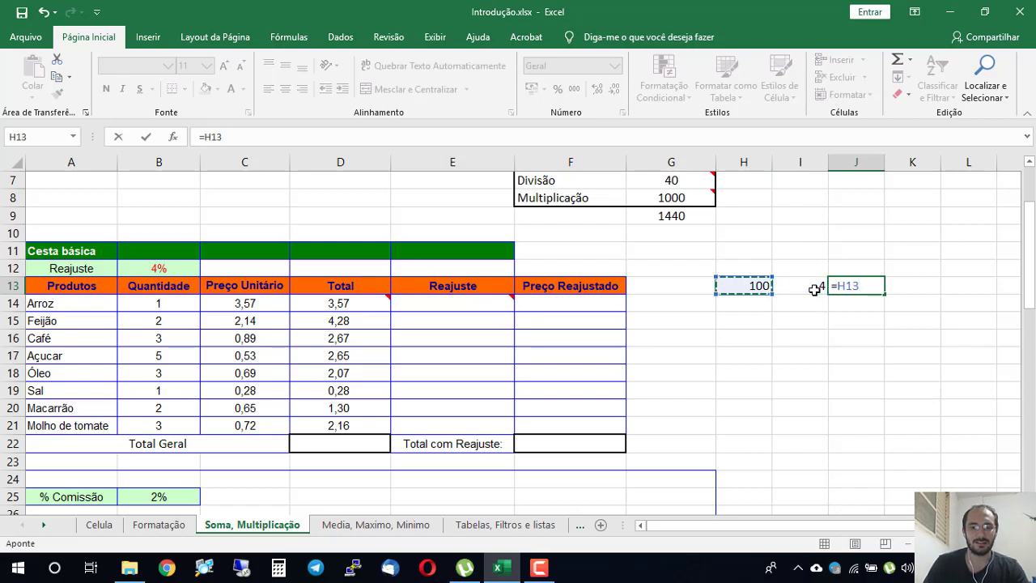
pyautogui.write('*')
pyautogui.click(813, 288)
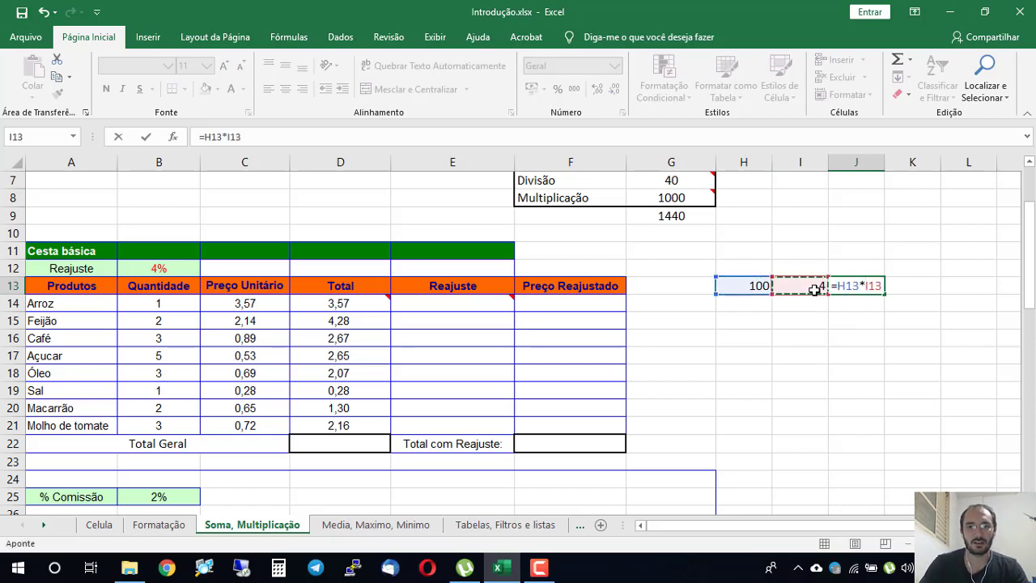
pyautogui.write('/10')
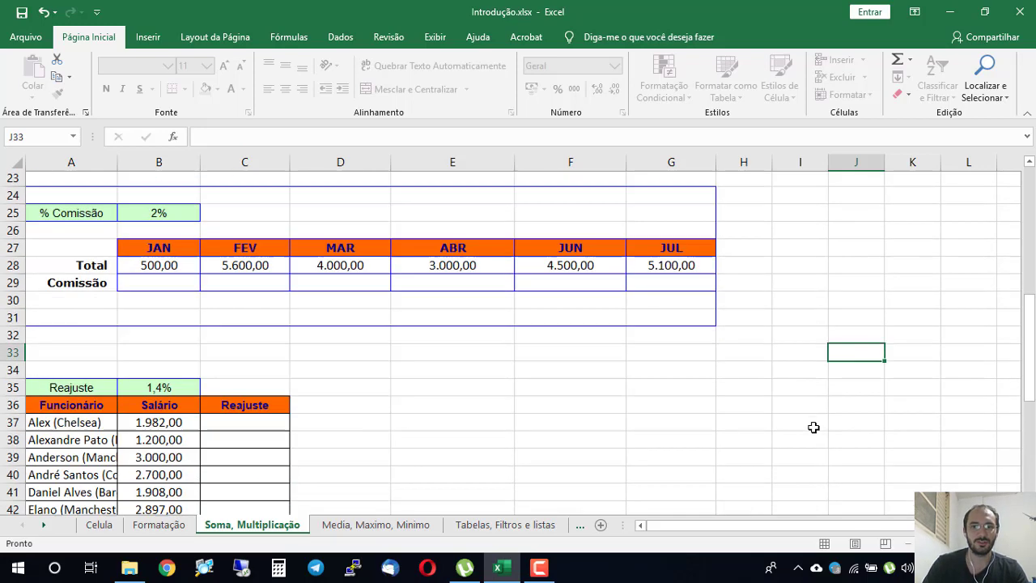
pyautogui.scroll(-1, 814, 427)
pyautogui.press('Up')
pyautogui.press('Up')
pyautogui.scroll(8, 813, 426)
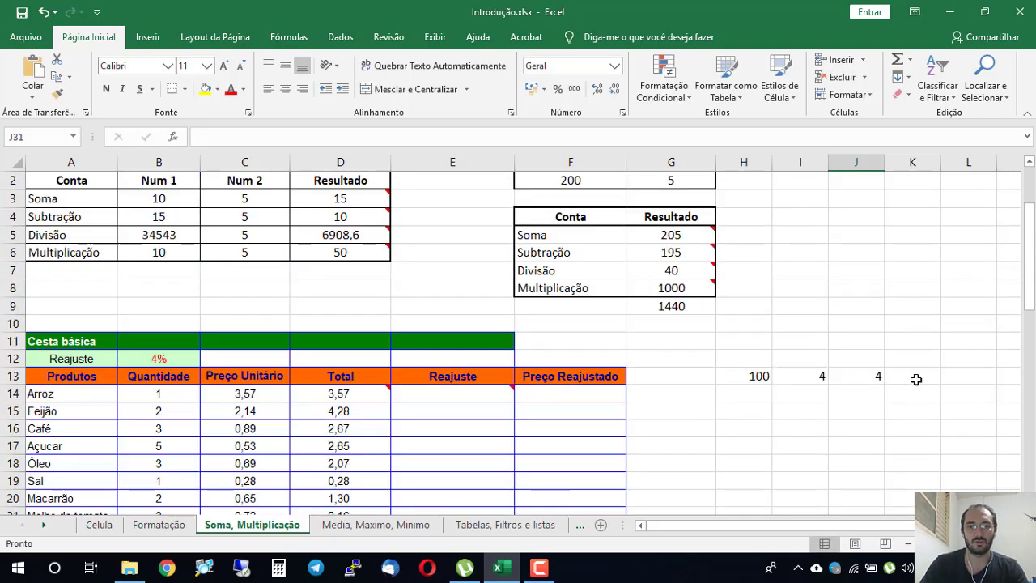
# Review the base value, the percentage number and the percentage formula in cells H13 through J13
pyautogui.click(882, 398)
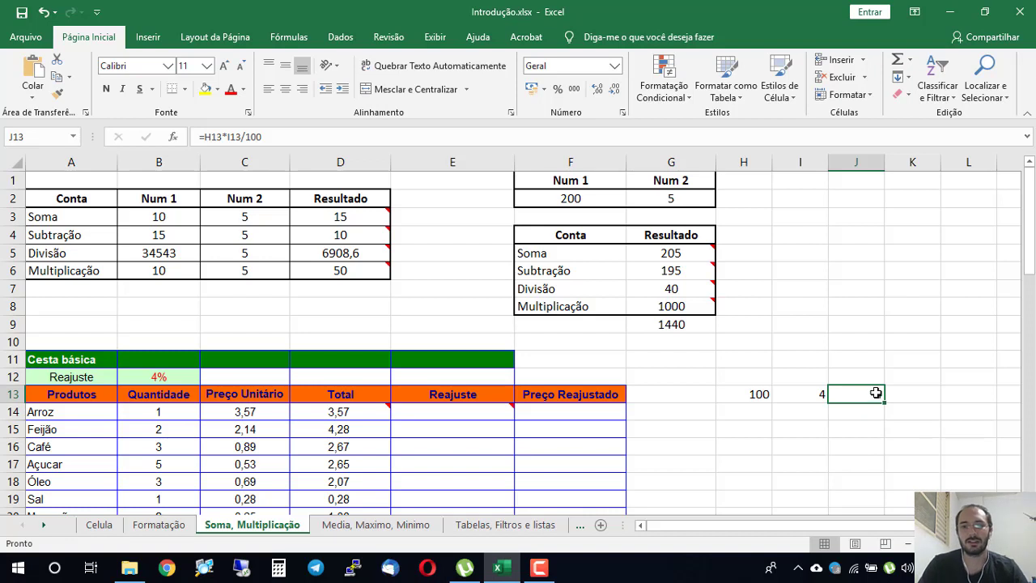
pyautogui.click(922, 392)
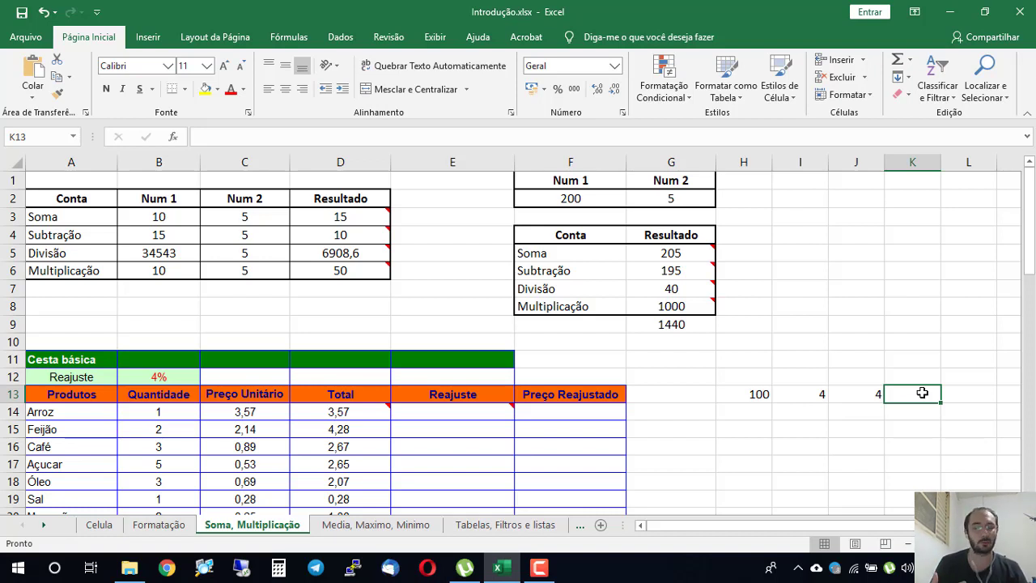
pyautogui.click(746, 390)
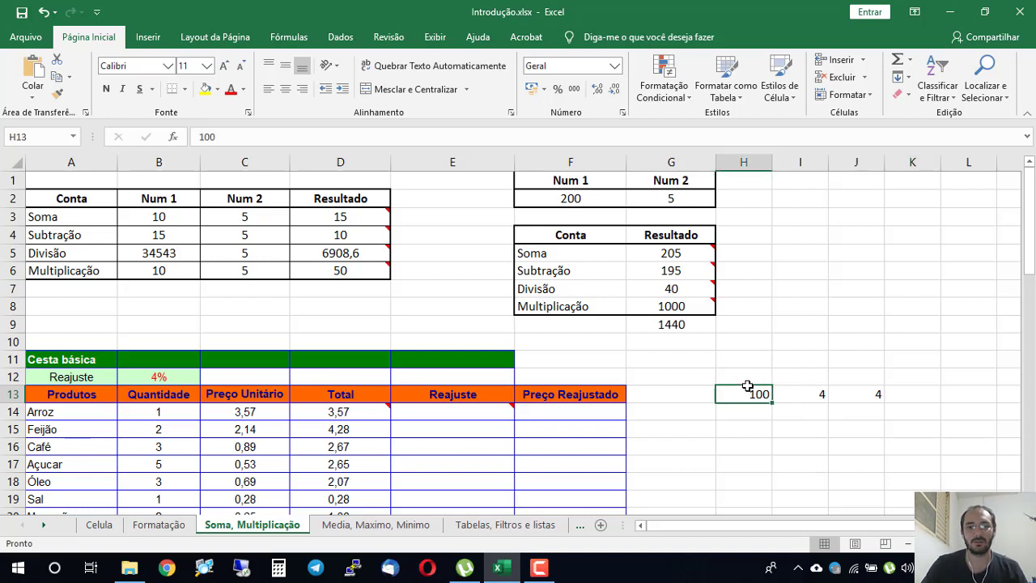
pyautogui.click(912, 394)
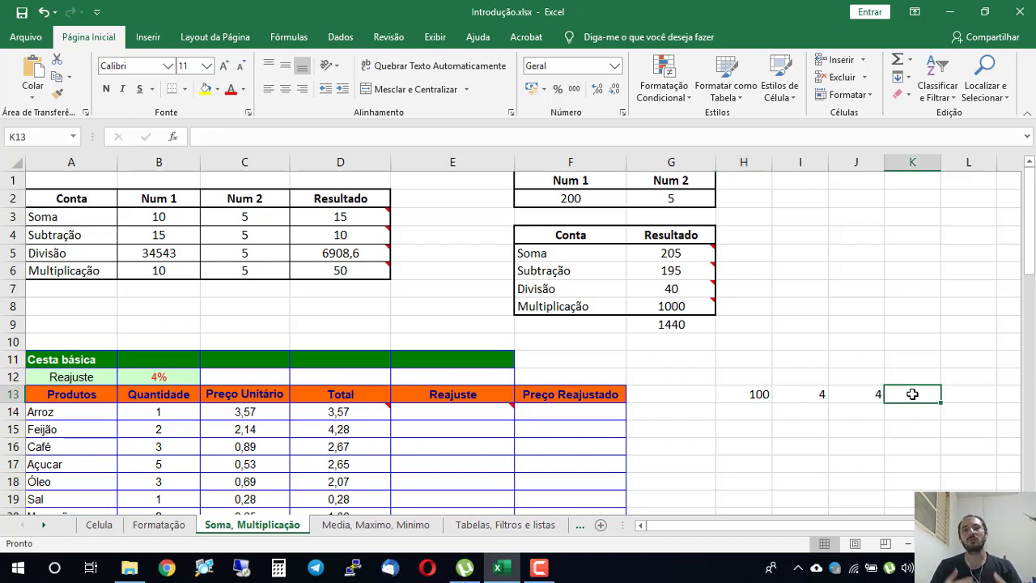
pyautogui.click(750, 397)
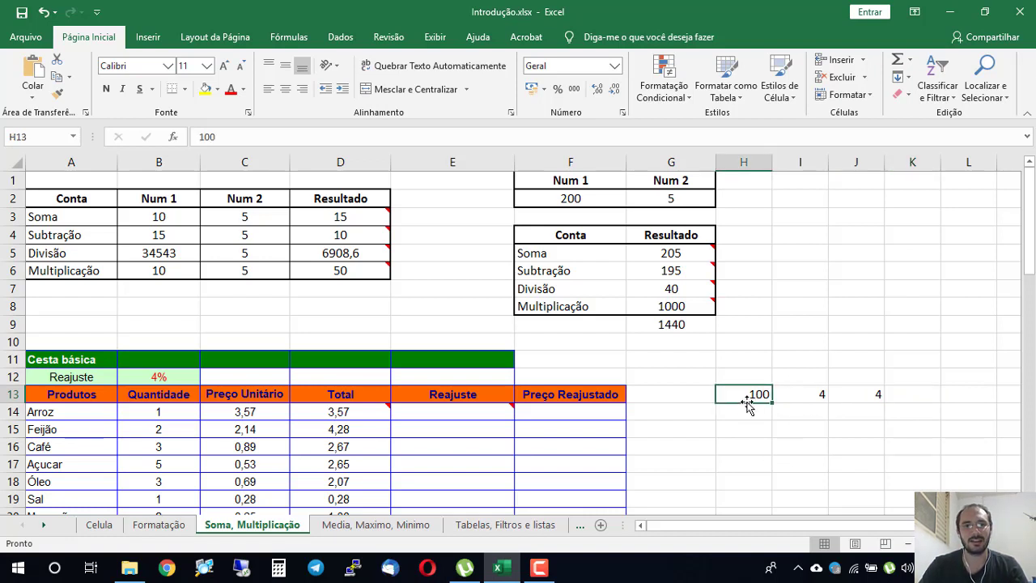
pyautogui.click(804, 395)
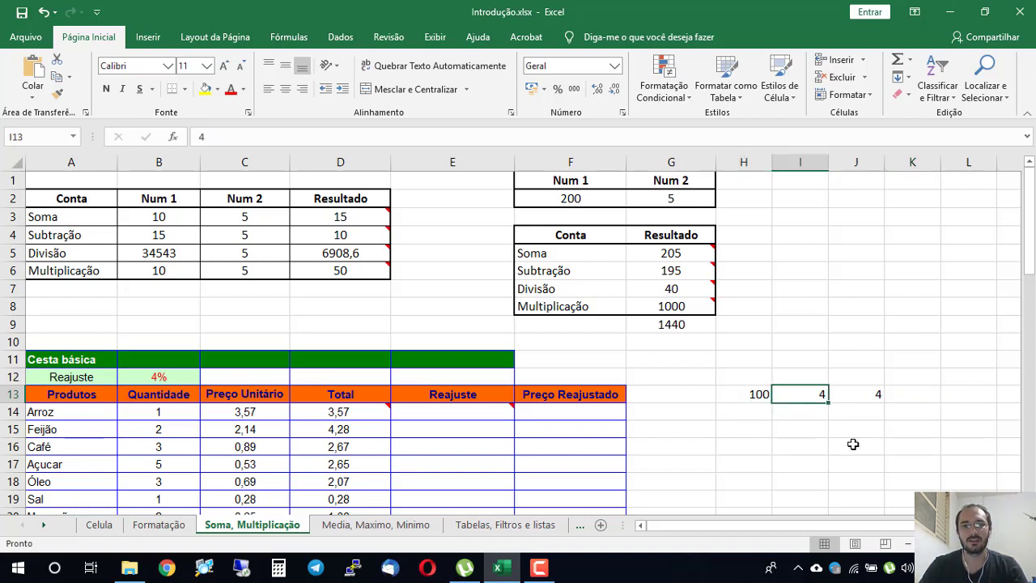
pyautogui.click(873, 396)
# Add the percentage amount to the base value in cell K13 with the formula =H13+J13
pyautogui.click(922, 397)
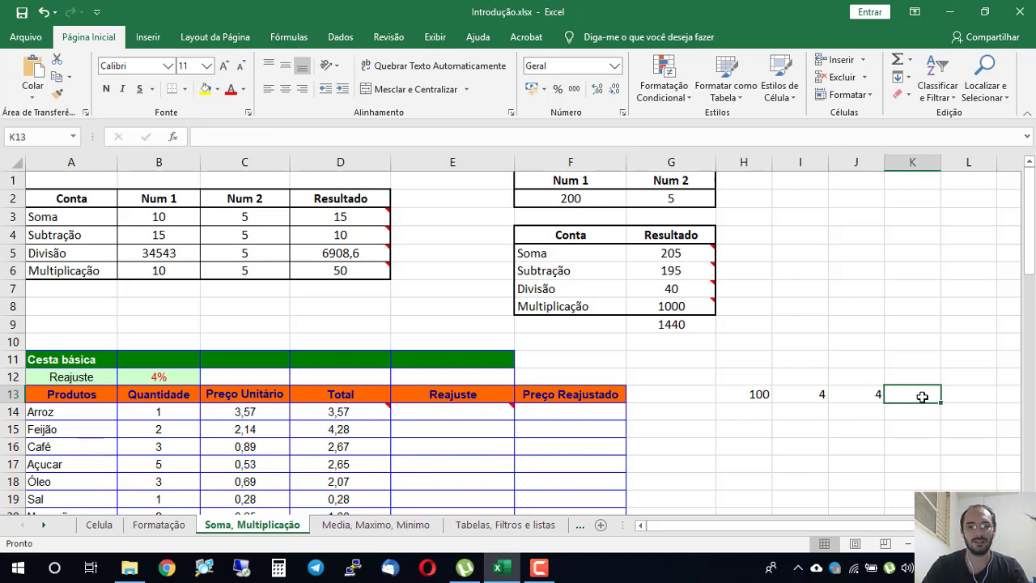
pyautogui.write('=H13+')
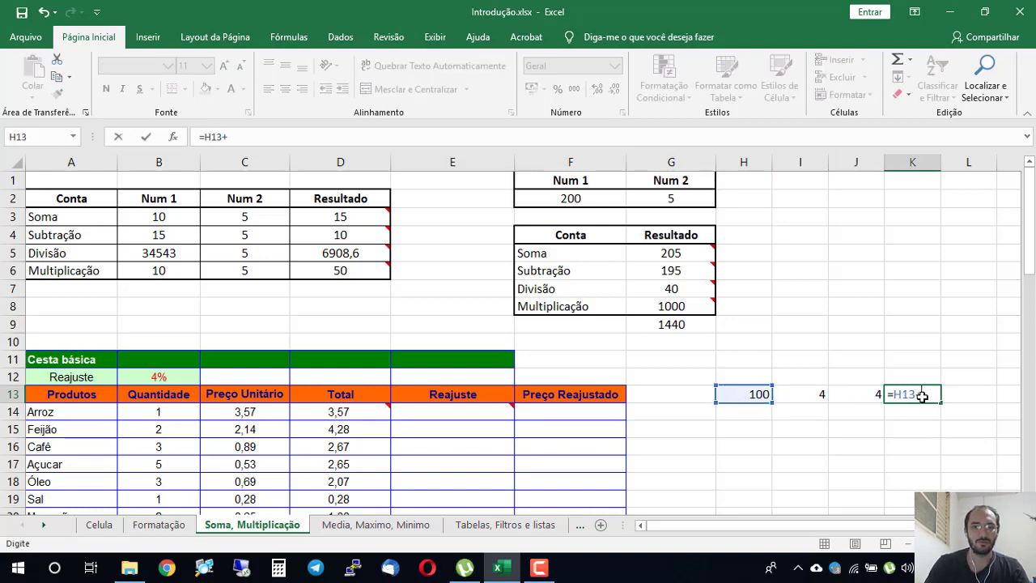
pyautogui.press('Right')
pyautogui.press('Right')
pyautogui.press('Left')
pyautogui.press('Left')
pyautogui.press('Left')
pyautogui.press('Return')
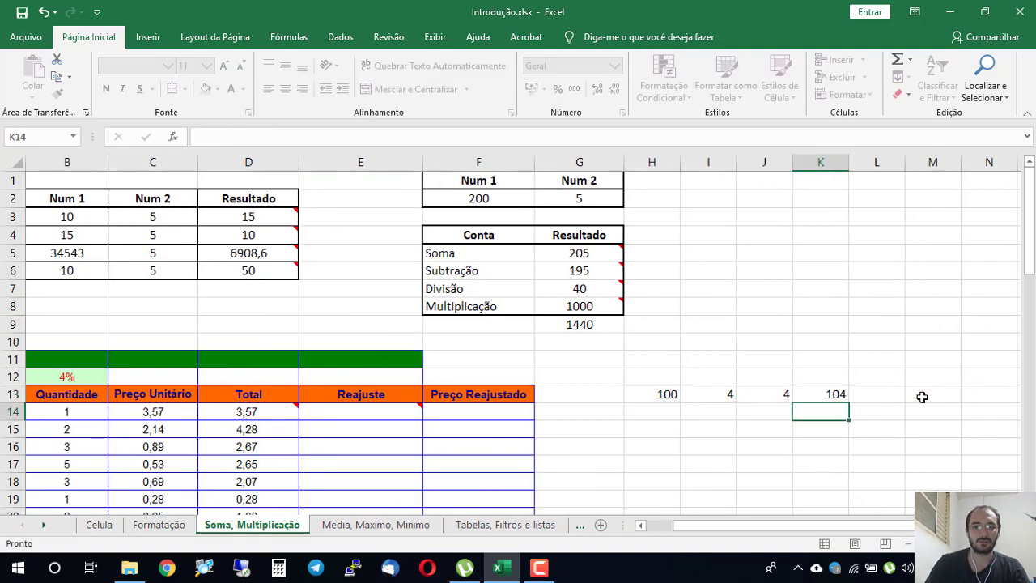
# Set the base value in cell H13 to 5 and check the recalculated cells beside it
pyautogui.click(825, 481)
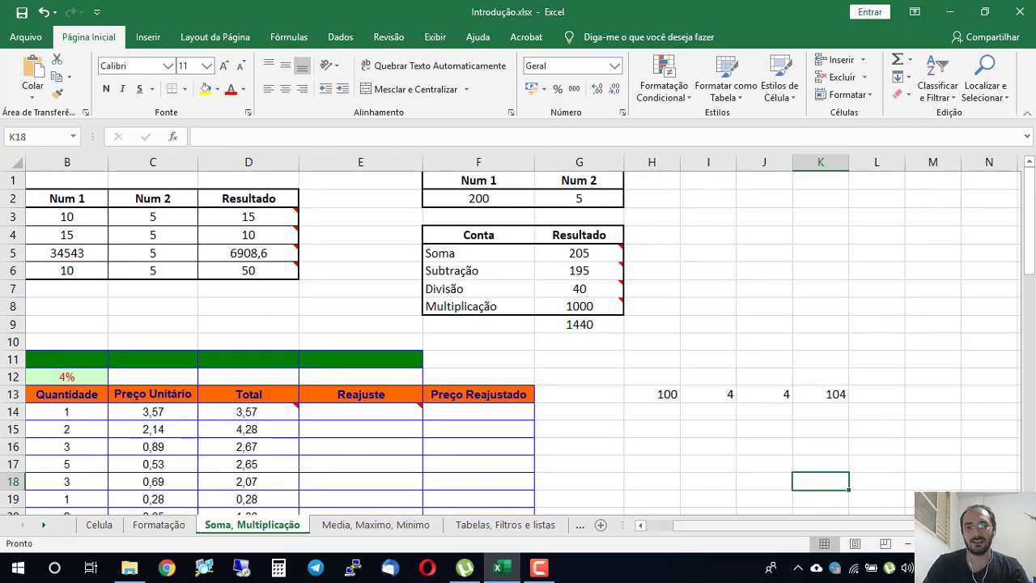
pyautogui.hscroll(-1, 903, 509)
pyautogui.click(750, 395)
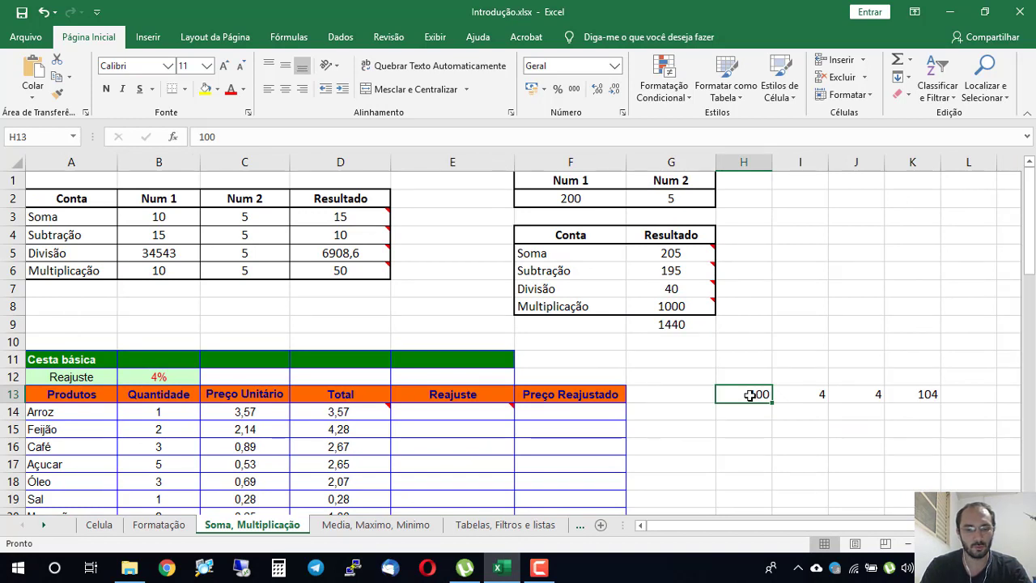
pyautogui.write('5')
pyautogui.press('Return')
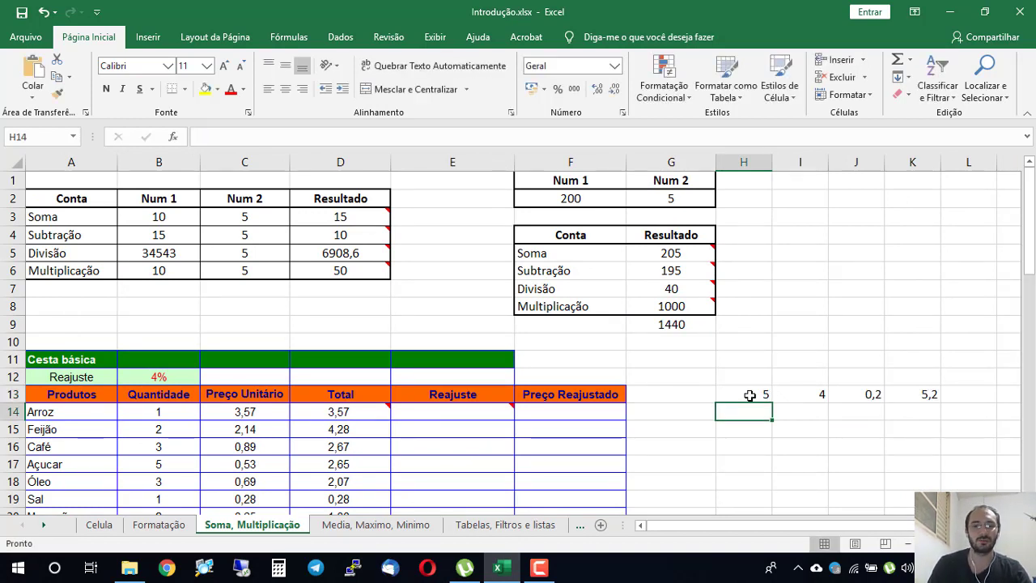
pyautogui.press('Up')
pyautogui.press('Right')
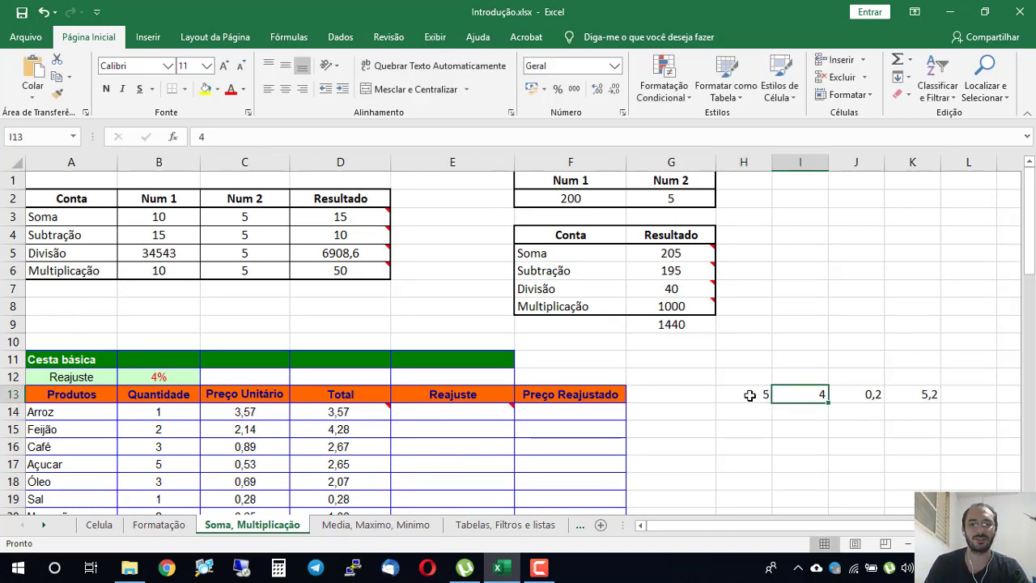
pyautogui.press('Right')
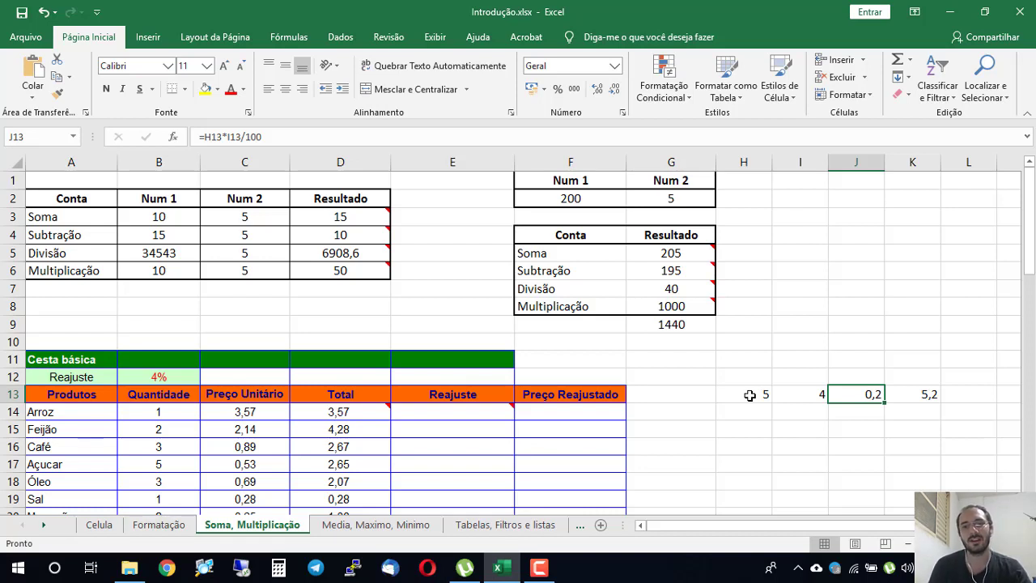
pyautogui.press('Right')
# Format the percentage amount in J13 and the adjusted total in K13 with two decimal places
pyautogui.press('Left')
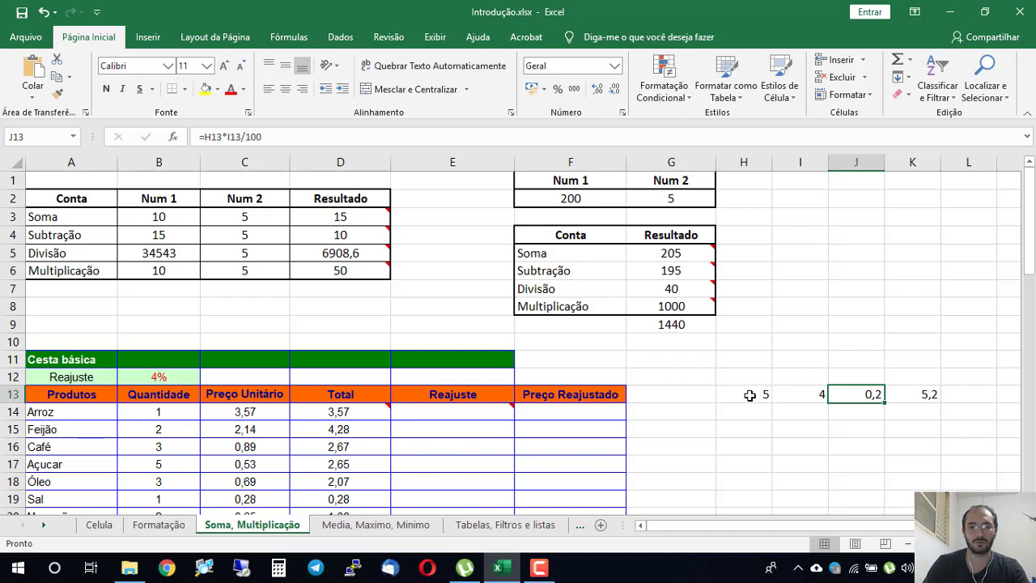
pyautogui.click(613, 89)
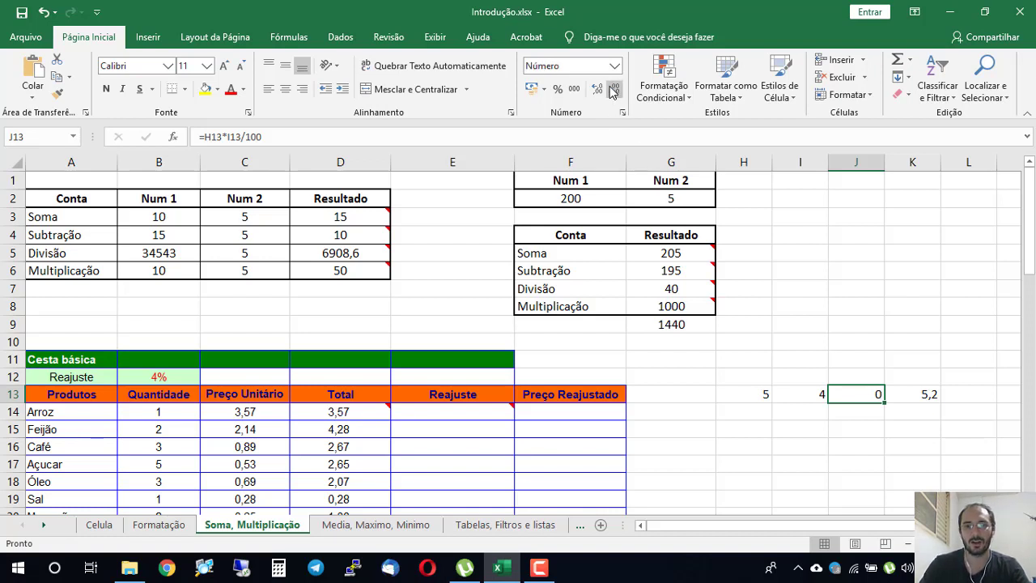
pyautogui.click(598, 89)
pyautogui.click(597, 89)
pyautogui.click(818, 425)
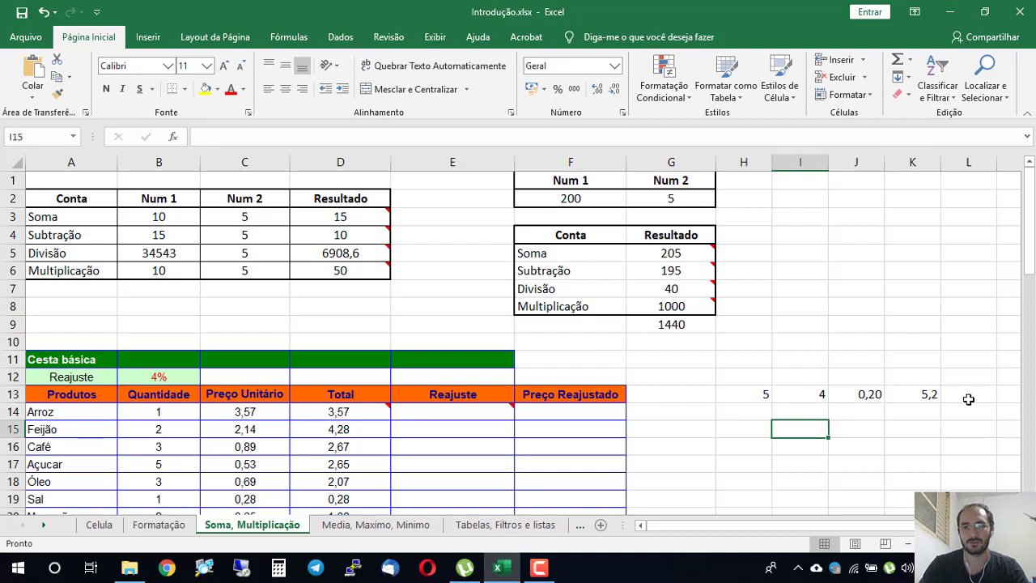
pyautogui.click(931, 397)
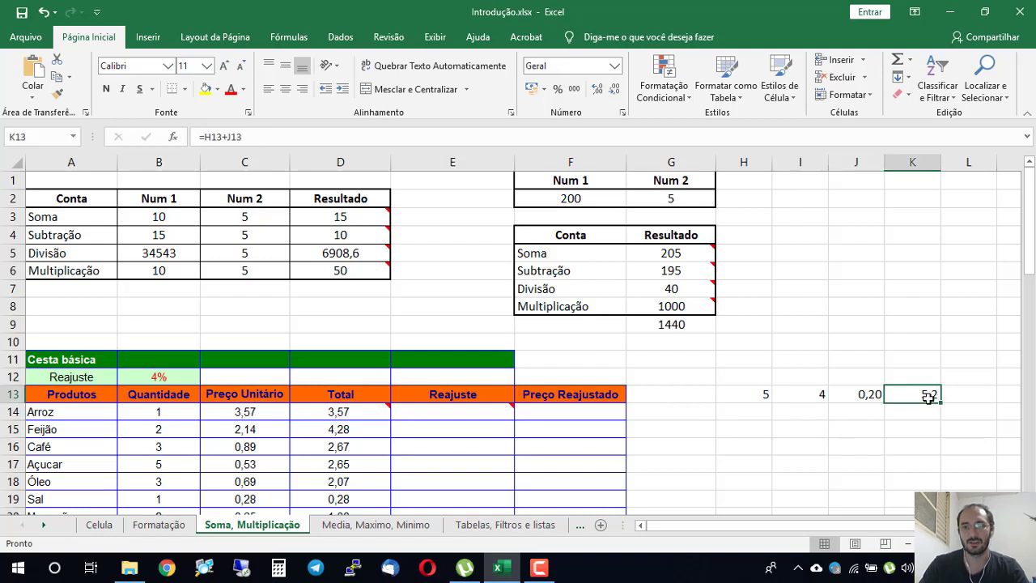
pyautogui.click(597, 91)
pyautogui.click(837, 427)
# Clear the percentage, its amount and the adjusted total from cells I13 through K13
pyautogui.click(749, 399)
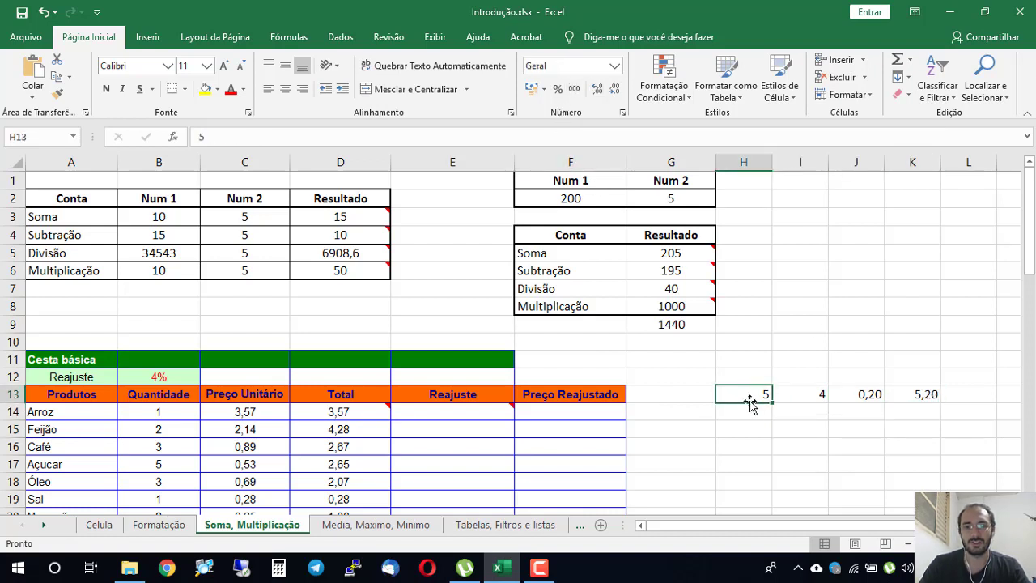
pyautogui.click(872, 397)
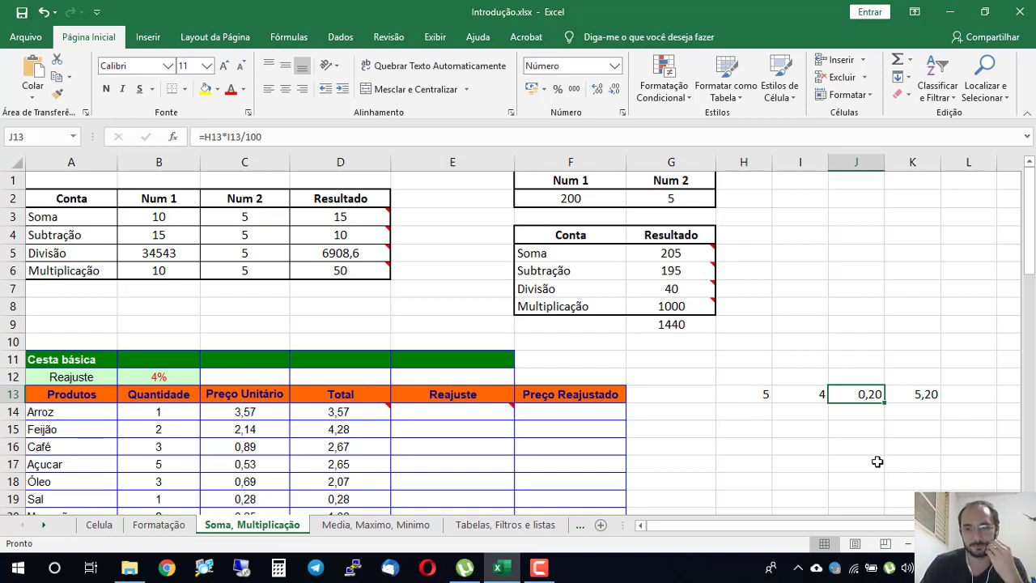
pyautogui.click(841, 467)
pyautogui.moveTo(806, 397); pyautogui.dragTo(914, 396)
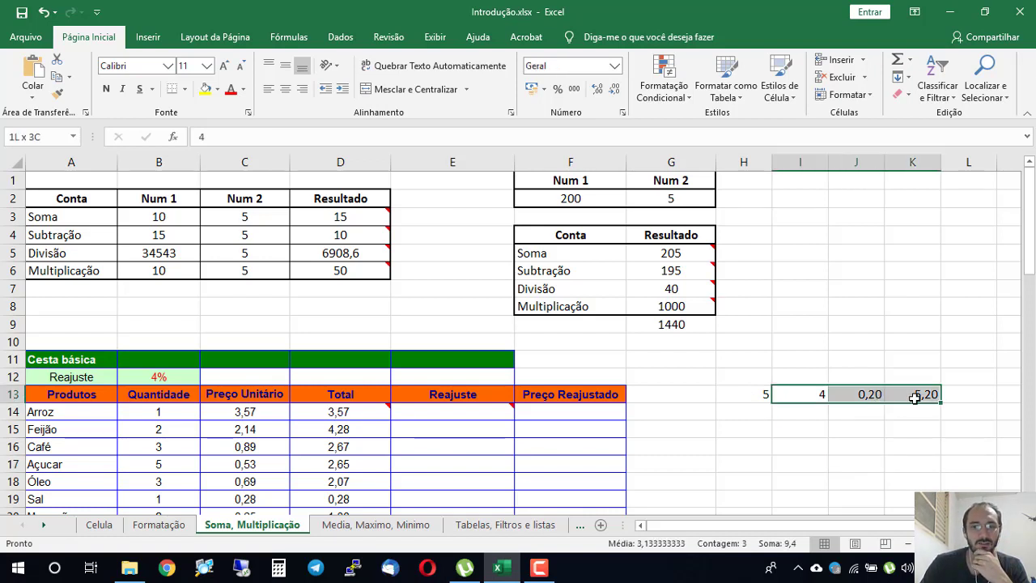
pyautogui.press('Delete')
pyautogui.press('Right')
pyautogui.press('Left')
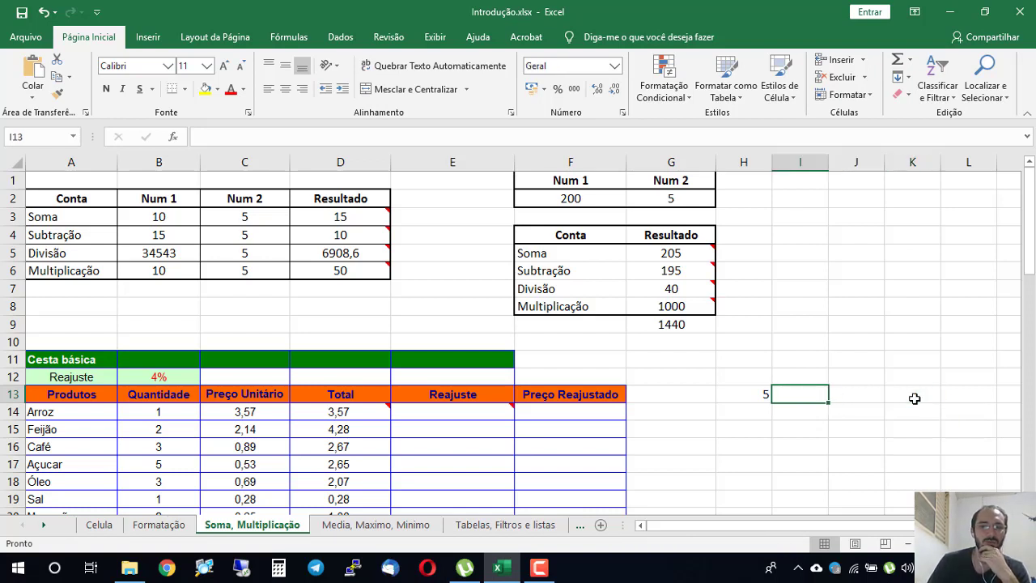
pyautogui.write('1/')
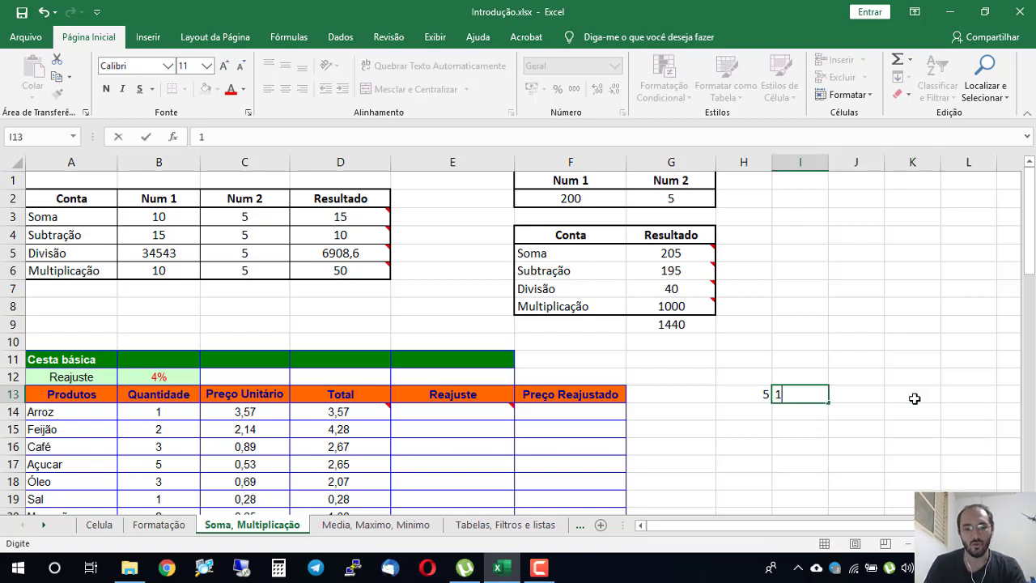
pyautogui.press('BackSpace')
pyautogui.press('BackSpace')
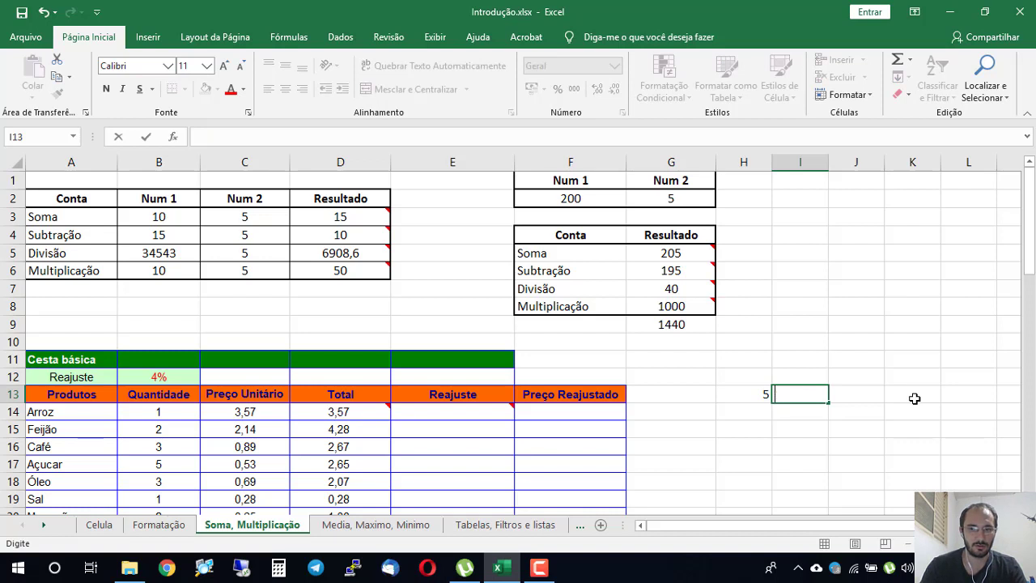
pyautogui.press('Escape')
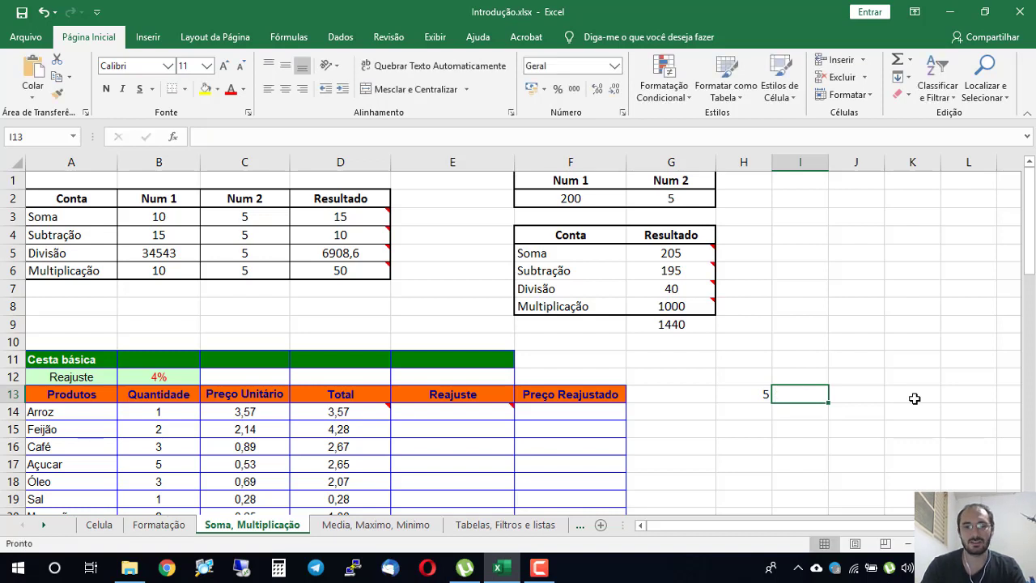
# Multiply the base value by 1 in cell I13 with the formula =H13*1
pyautogui.click(820, 451)
pyautogui.click(801, 393)
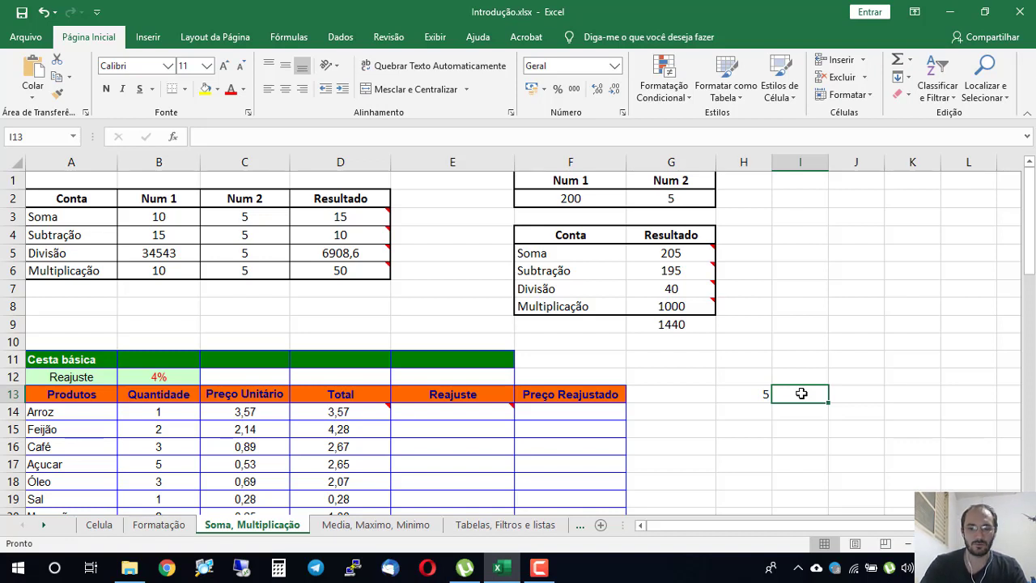
pyautogui.write('=H13')
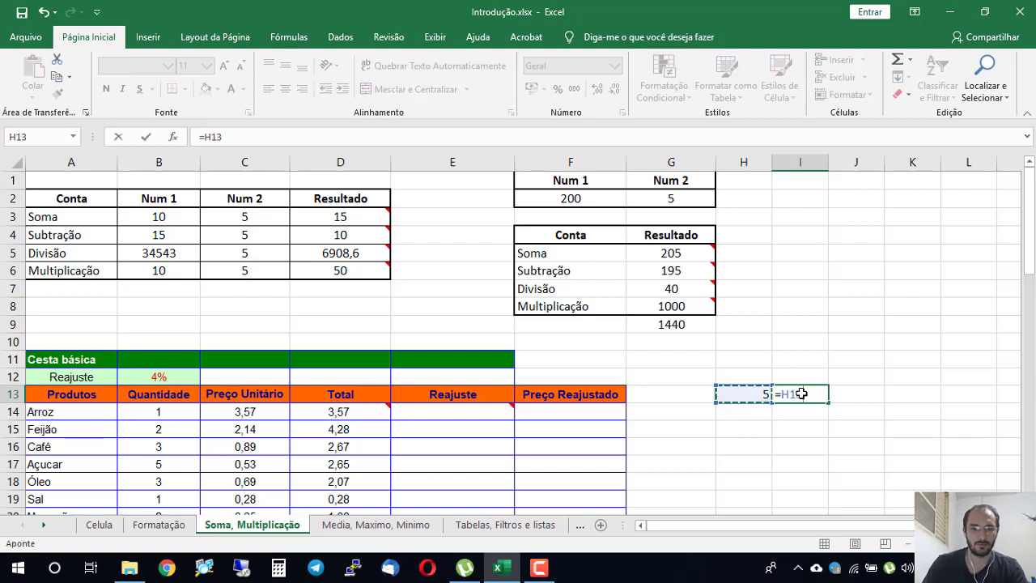
pyautogui.write('*1')
pyautogui.press('Return')
pyautogui.click(801, 393)
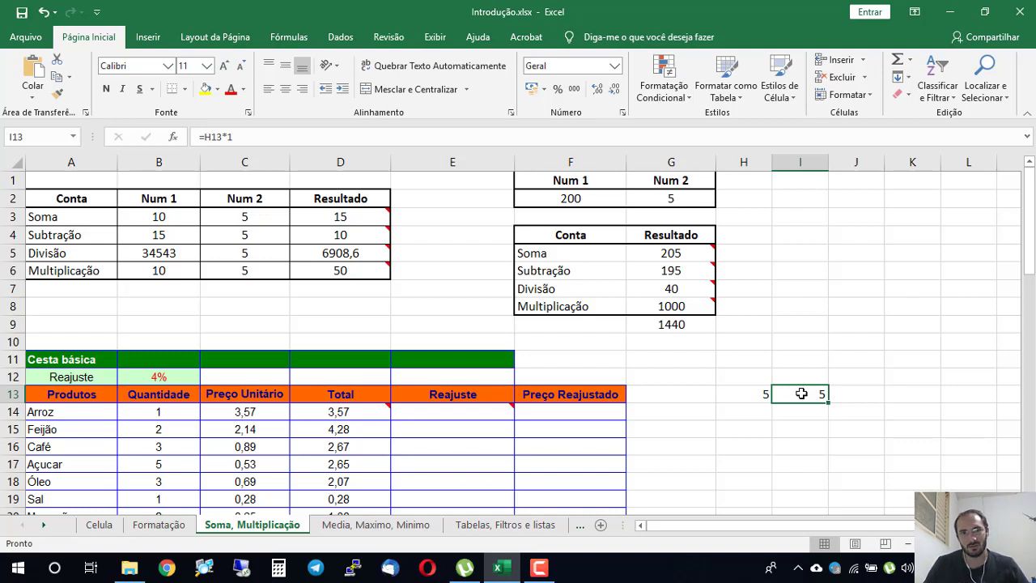
# Change the formula in cell I13 to =H13*0,04 to calculate only the 4% amount
pyautogui.doubleClick(801, 393)
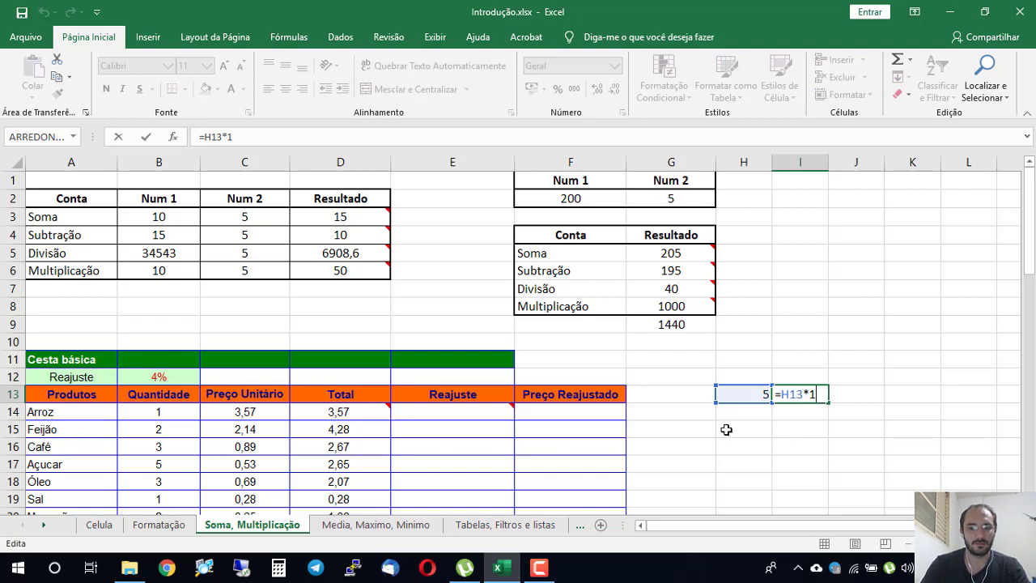
pyautogui.press('BackSpace')
pyautogui.write('0,04')
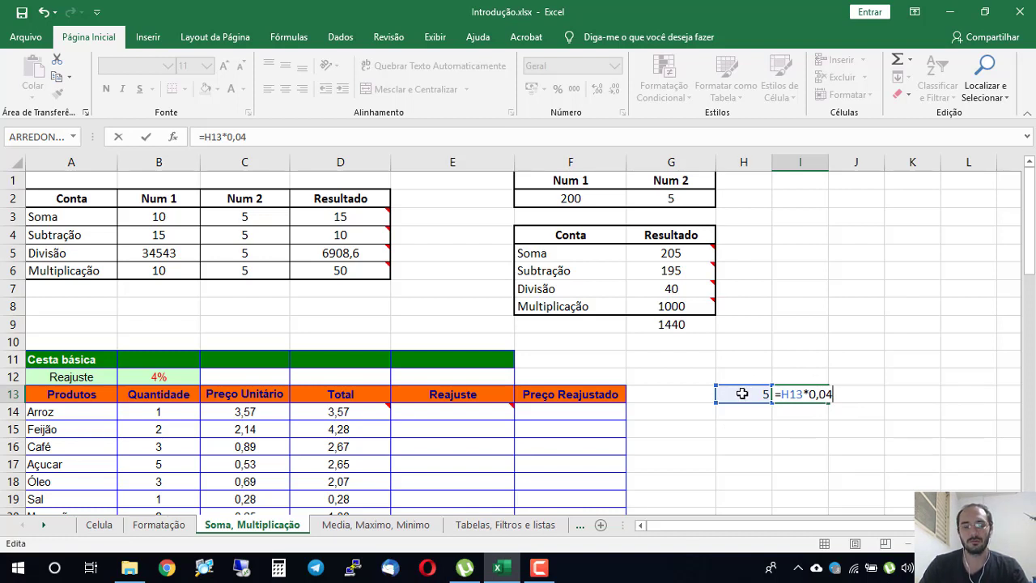
pyautogui.hotkey('ctrl', 'Return')
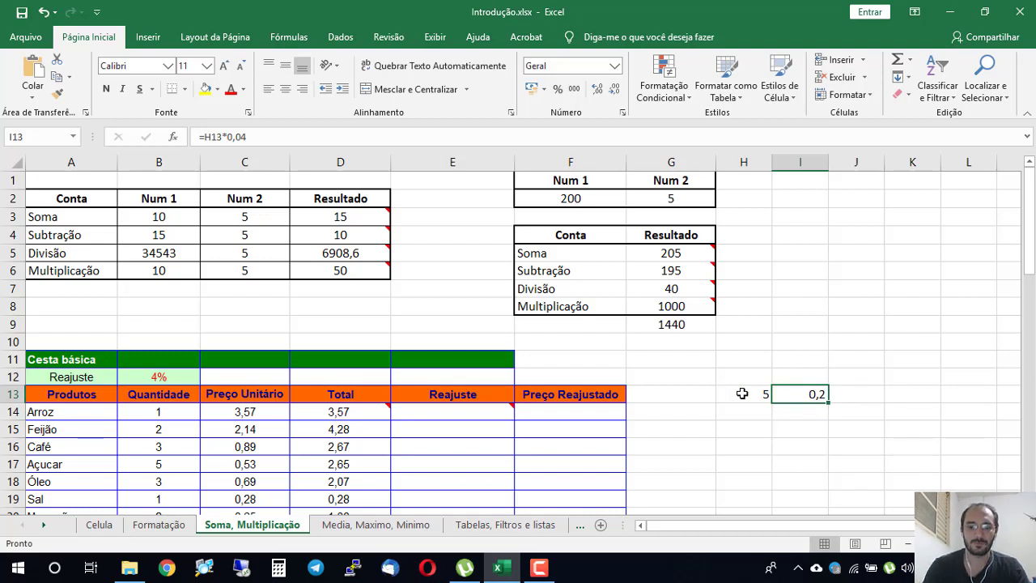
# Change the formula in cell I13 to =H13*1,04 to get the base value with 4% added
pyautogui.press('Right')
pyautogui.press('Left')
pyautogui.press('F2')
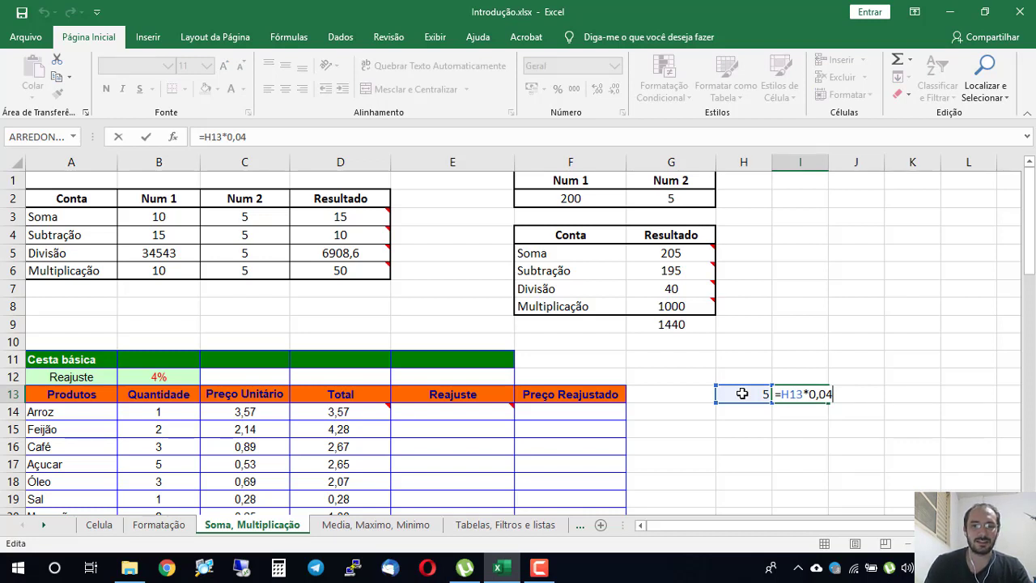
pyautogui.press('BackSpace')
pyautogui.press('BackSpace')
pyautogui.press('BackSpace')
pyautogui.press('BackSpace')
pyautogui.write('1')
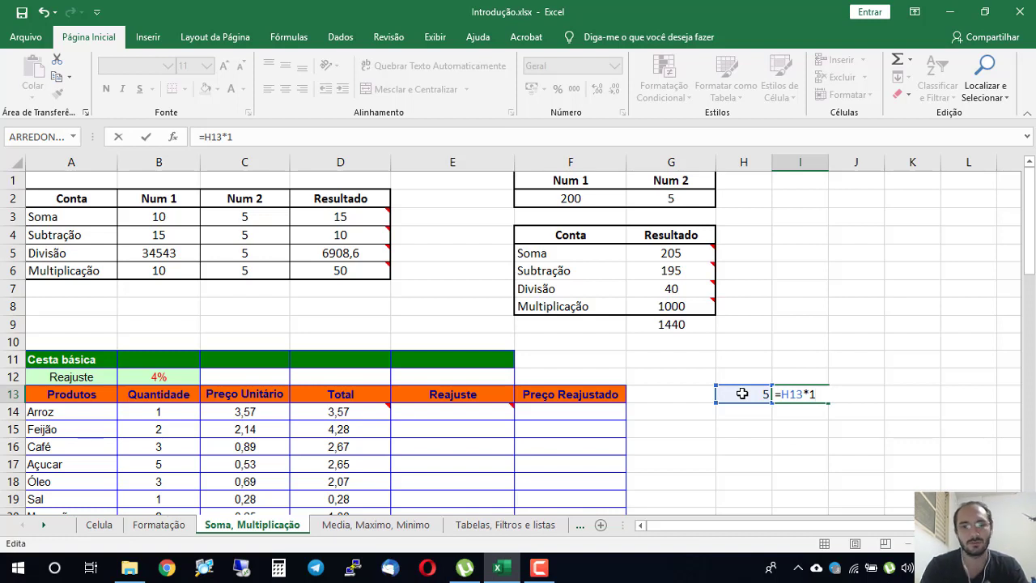
pyautogui.write(',04')
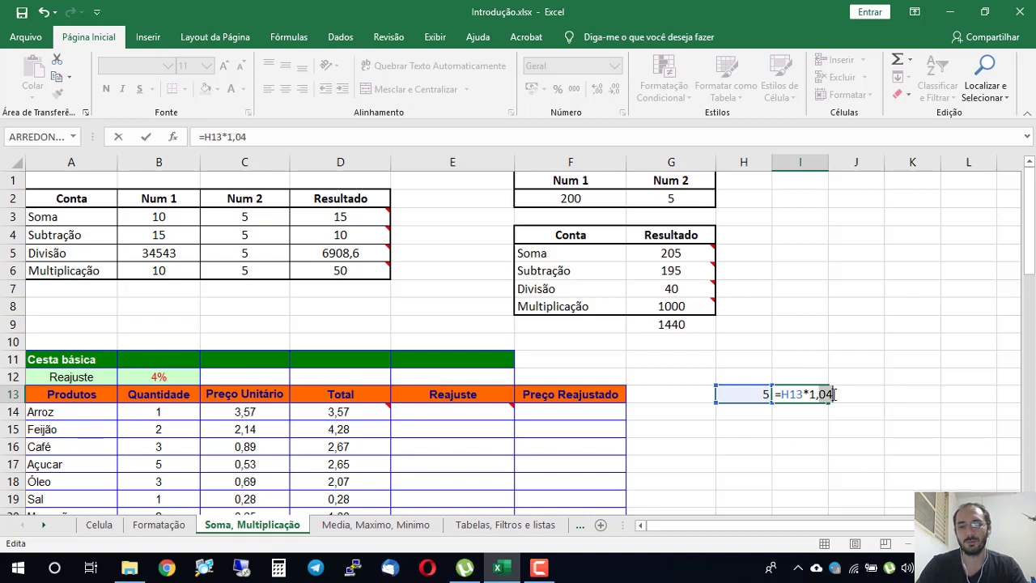
pyautogui.press('Left')
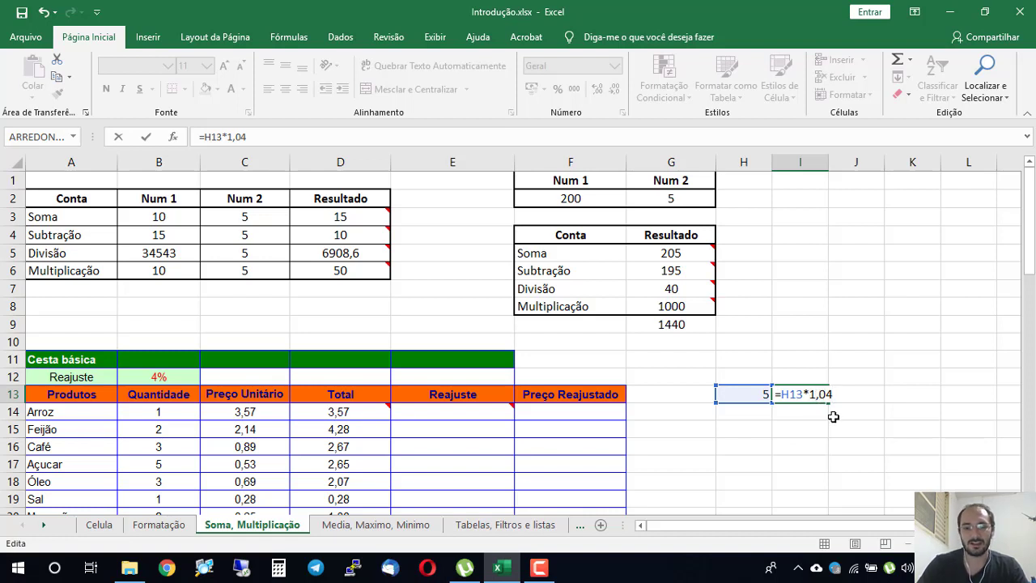
pyautogui.press('BackSpace')
pyautogui.write('0')
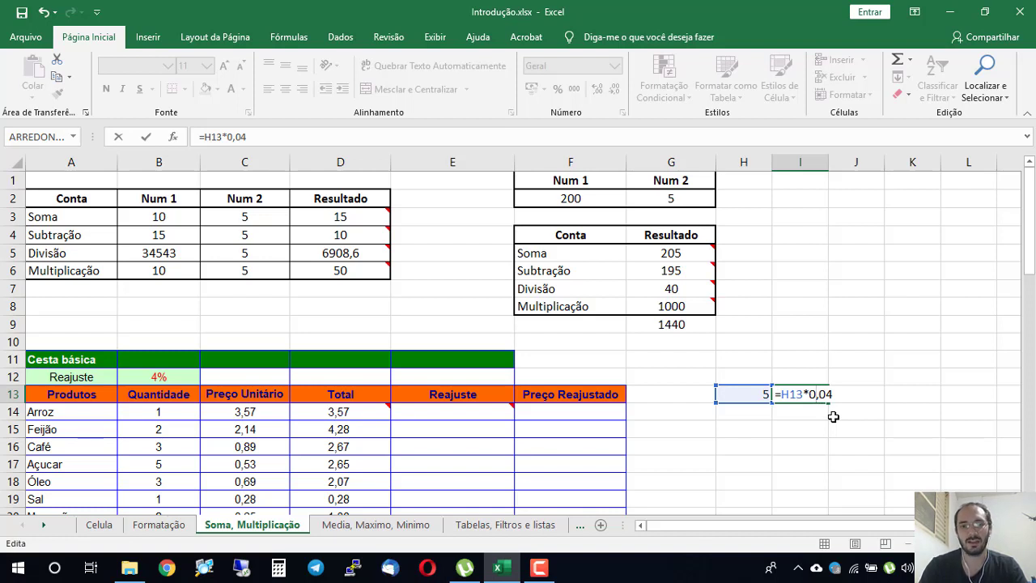
pyautogui.press('BackSpace')
pyautogui.write('1')
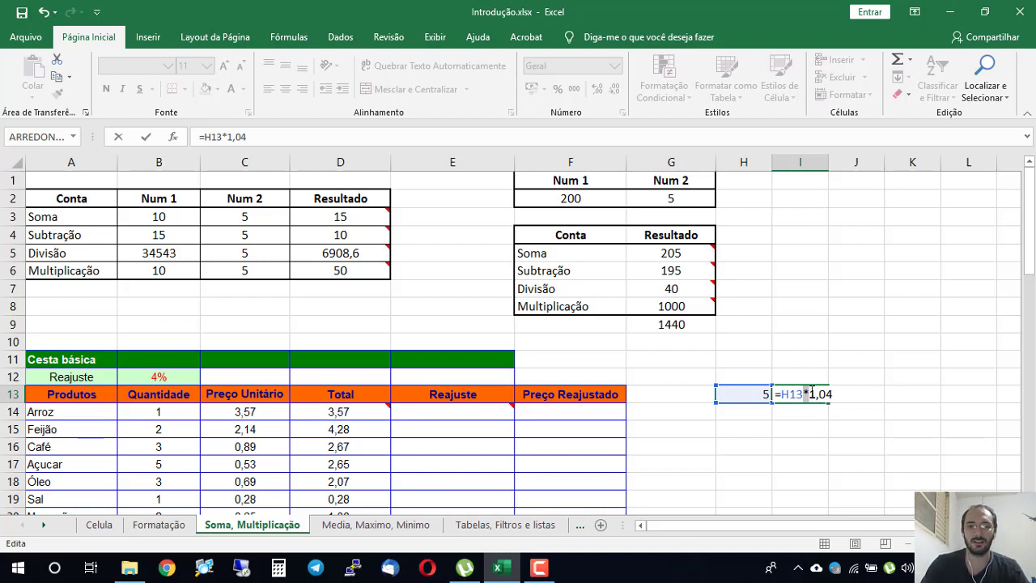
pyautogui.moveTo(811, 394); pyautogui.dragTo(836, 395)
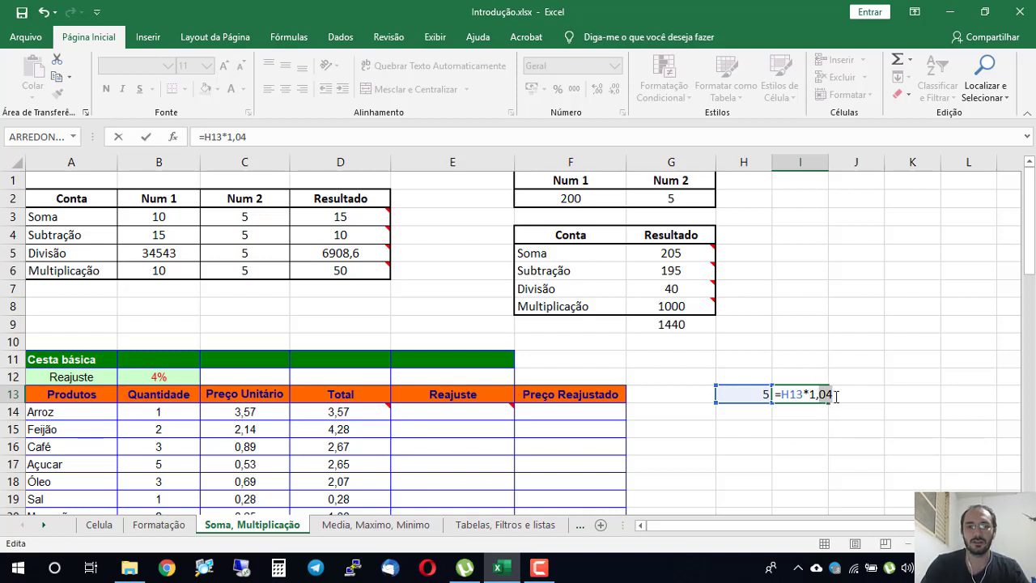
pyautogui.press('Return')
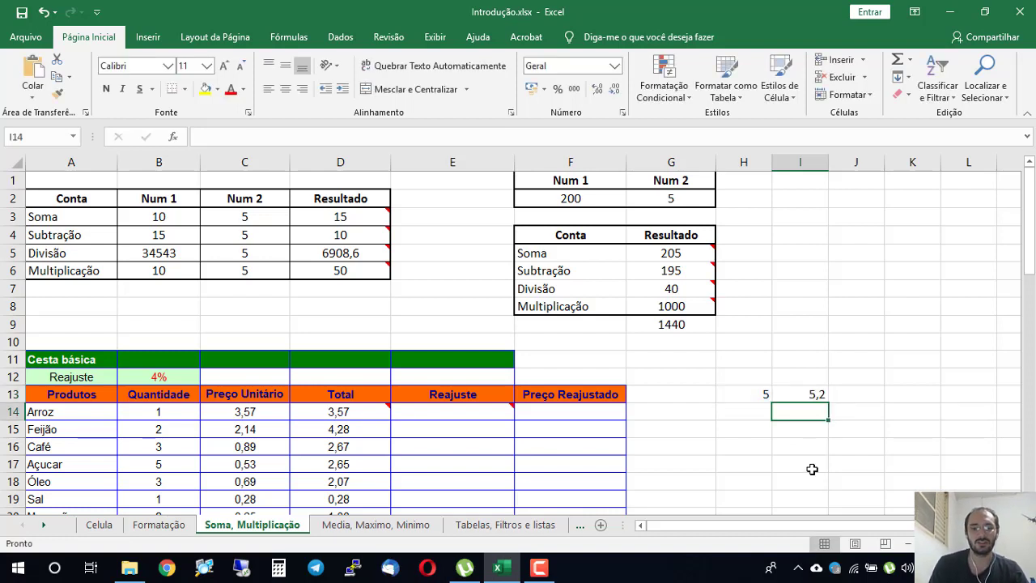
# Enter the two multipliers 0,04 in cell H15 and 1,04 in cell I15 for comparison
pyautogui.press('Left')
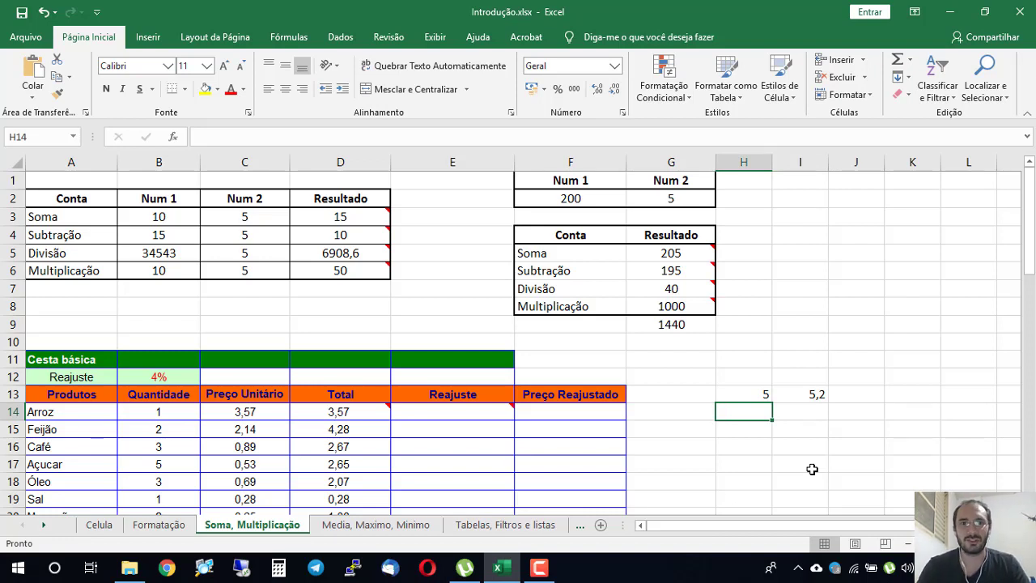
pyautogui.press('Down')
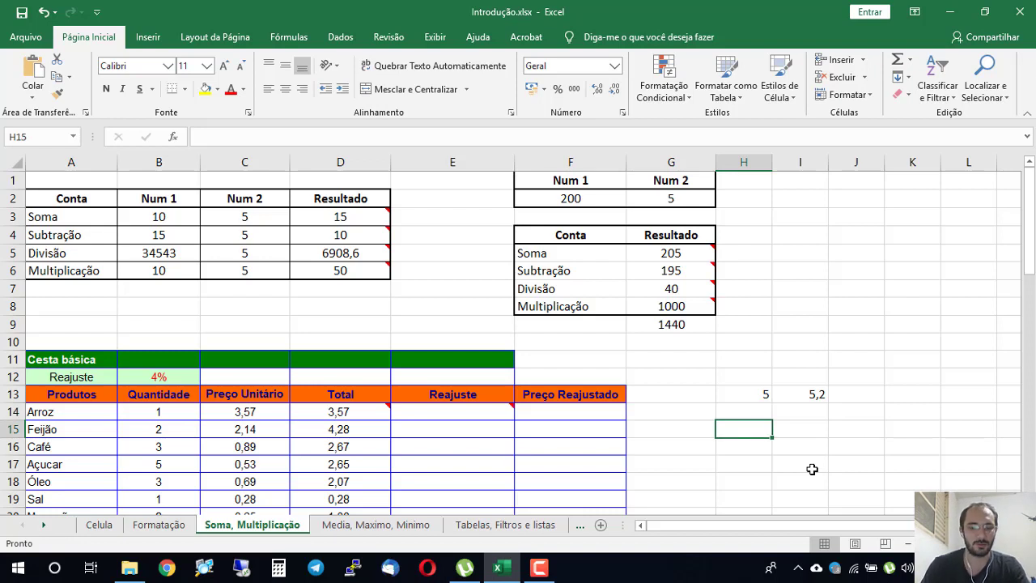
pyautogui.write('0,04')
pyautogui.press('Tab')
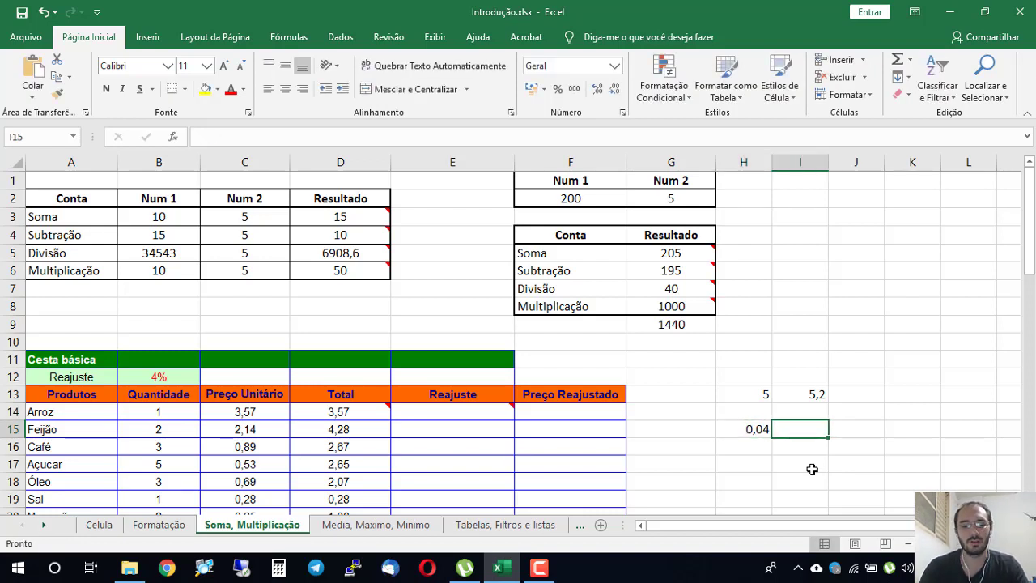
pyautogui.write('1,04')
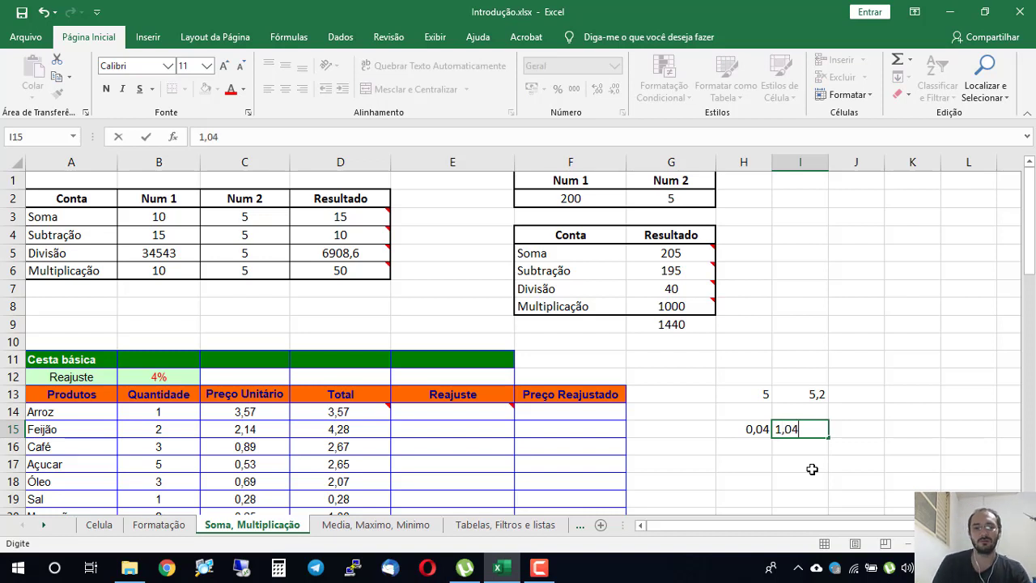
pyautogui.hotkey('shift', 'Left')
pyautogui.hotkey('shift', 'Left')
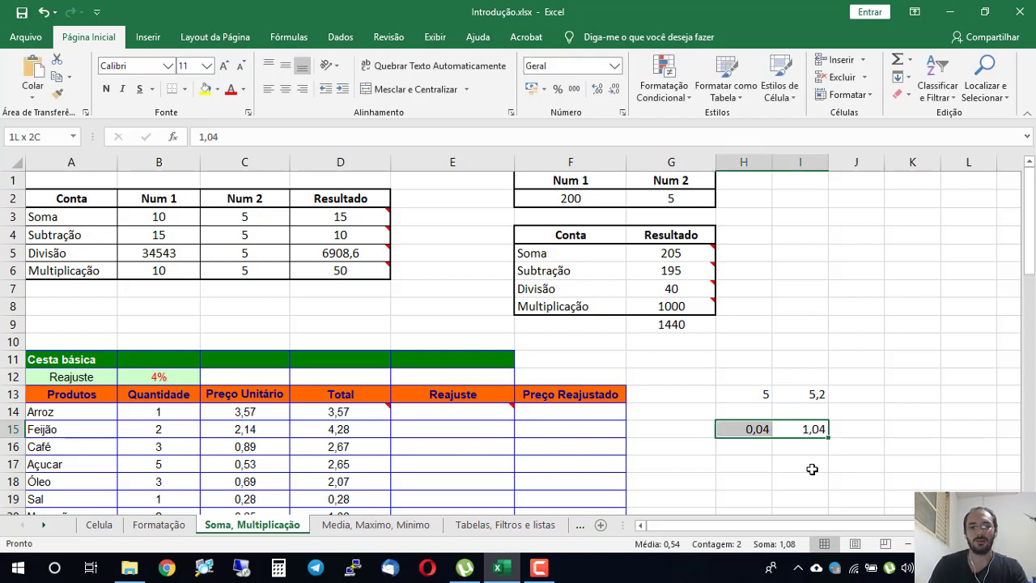
# Examine the whole and decimal parts of the multiplier in cell I15
pyautogui.press('Right')
pyautogui.press('Right')
pyautogui.press('Left')
pyautogui.press('Left')
pyautogui.press('F2')
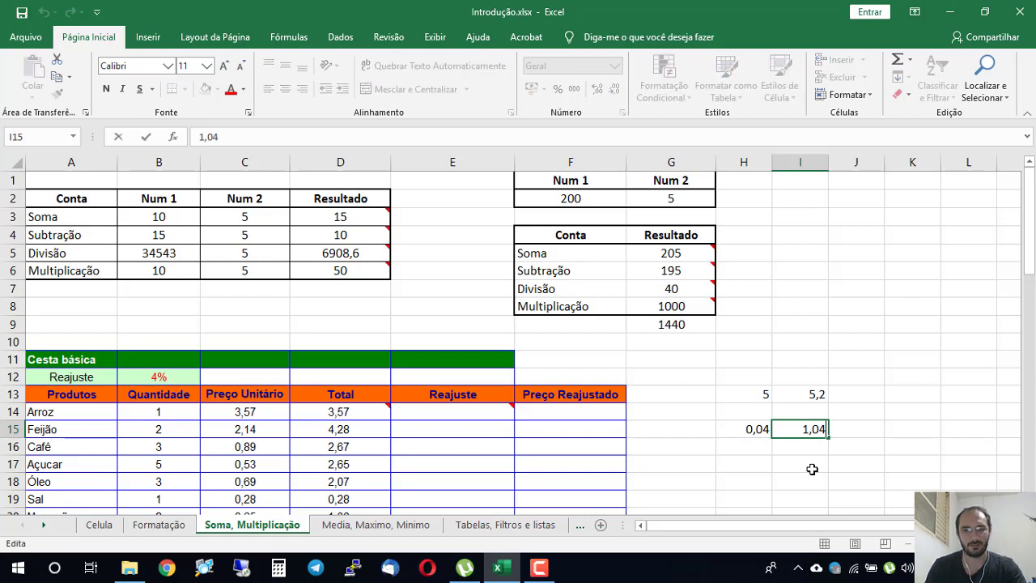
pyautogui.press('Left')
pyautogui.press('Left')
pyautogui.press('Left')
pyautogui.press('Left')
pyautogui.press('Right')
pyautogui.press('Right')
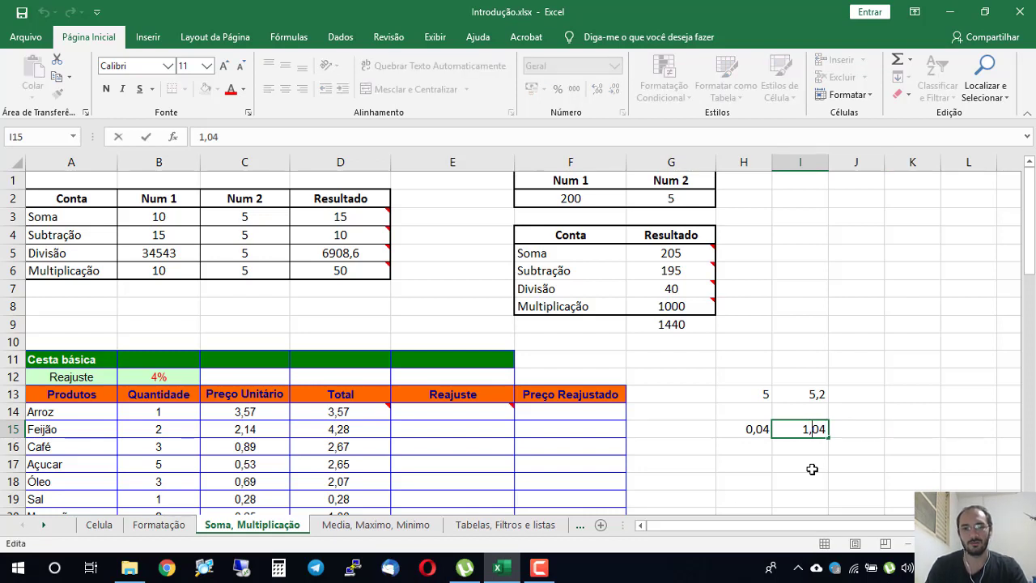
pyautogui.hotkey('shift', 'Right')
pyautogui.hotkey('shift', 'Right')
pyautogui.press('Return')
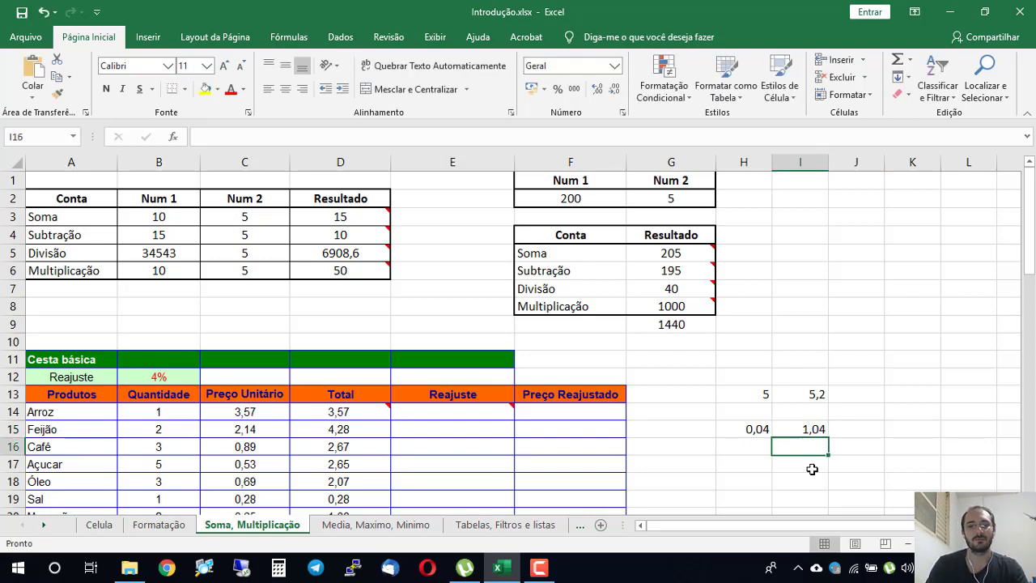
# Clear the example values and multipliers from cells H13 through I15
pyautogui.press('Up')
pyautogui.press('Up')
pyautogui.press('Up')
pyautogui.press('Left')
pyautogui.hotkey('shift', 'Right')
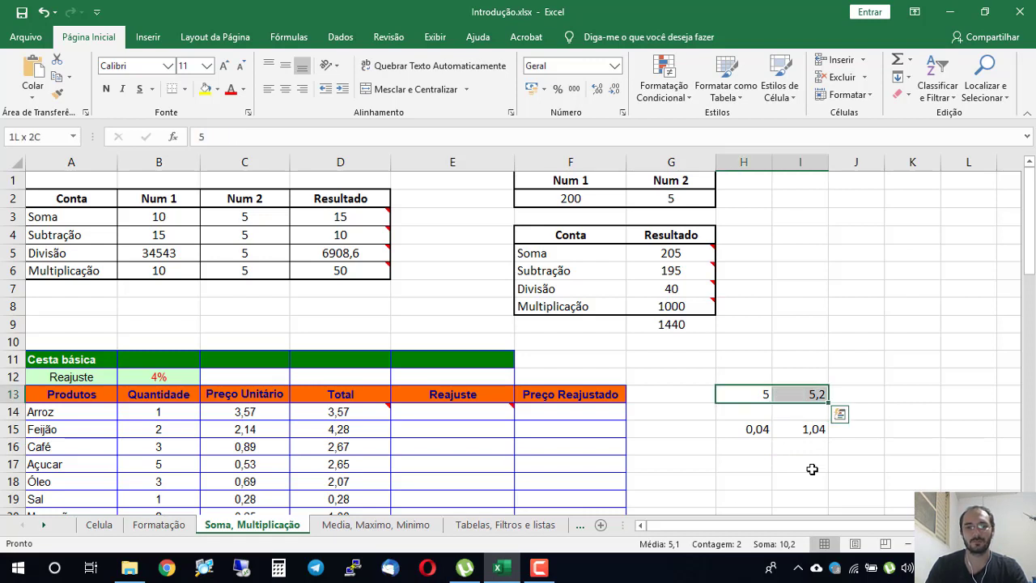
pyautogui.hotkey('shift', 'Down')
pyautogui.hotkey('shift', 'Down')
pyautogui.press('Delete')
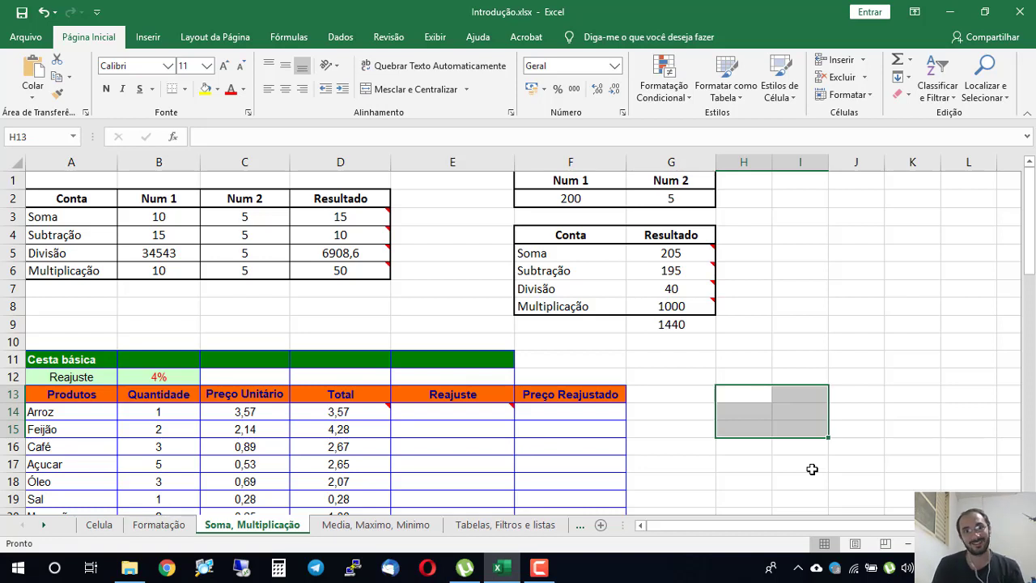
# Examine the Reajuste percentage in cell B12 of the Cesta básica table
pyautogui.click(474, 416)
pyautogui.scroll(-1, 473, 415)
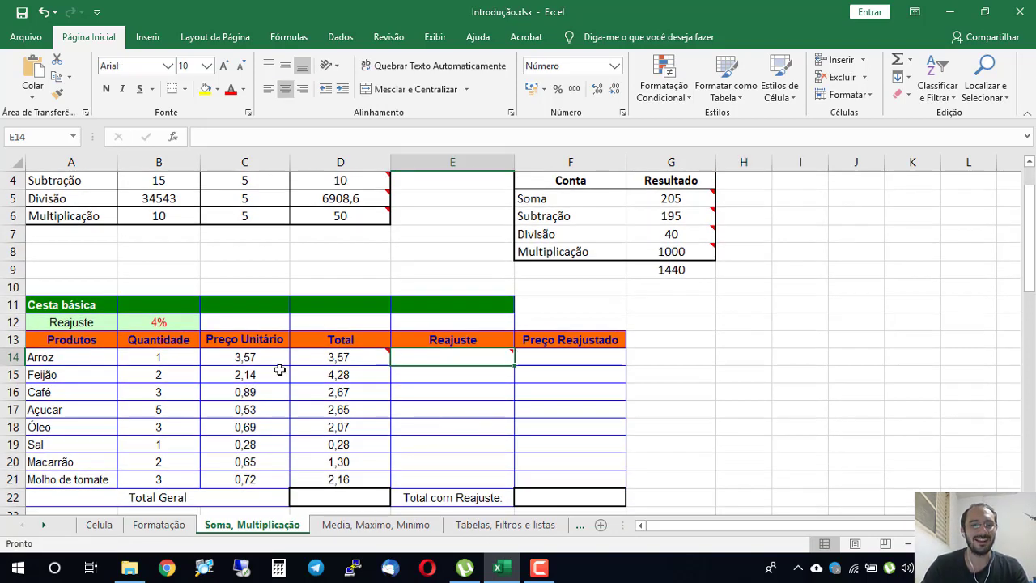
pyautogui.click(156, 318)
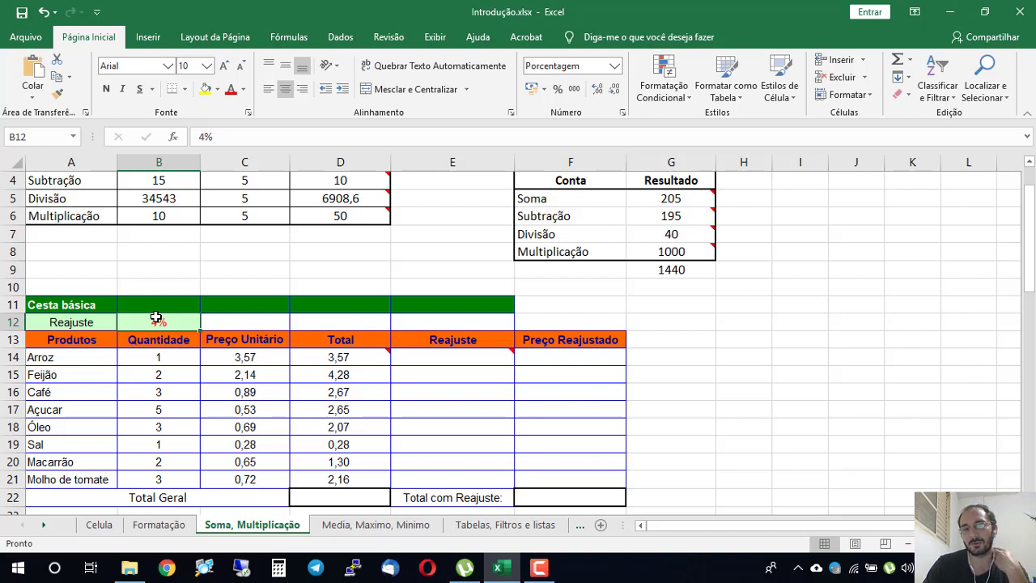
pyautogui.doubleClick(184, 323)
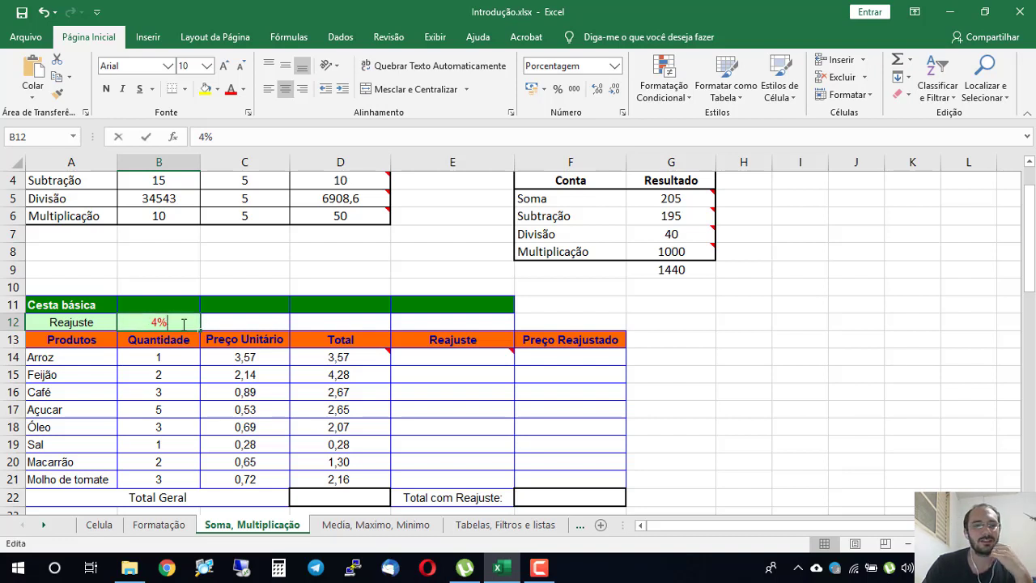
pyautogui.click(276, 324)
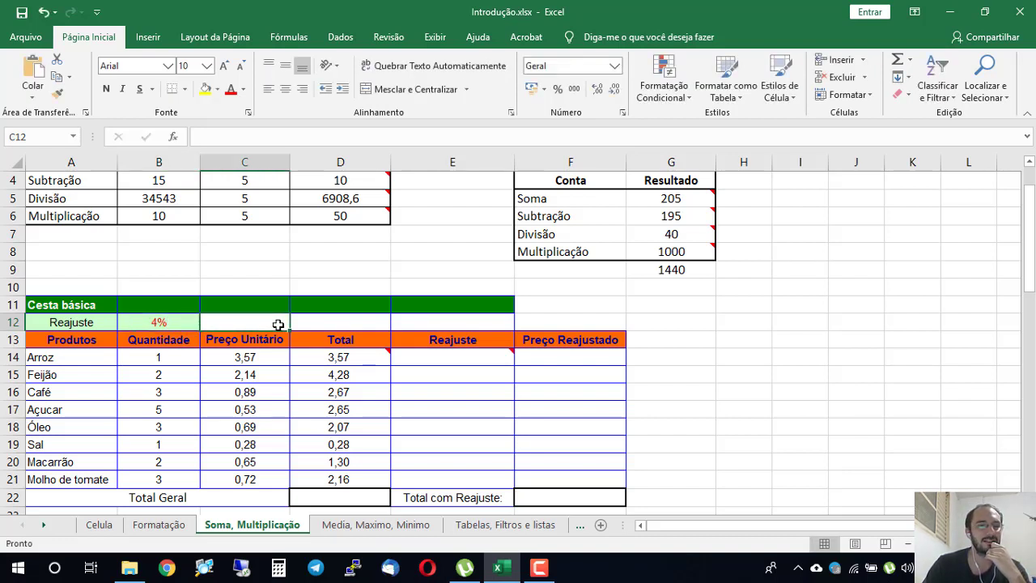
pyautogui.click(193, 322)
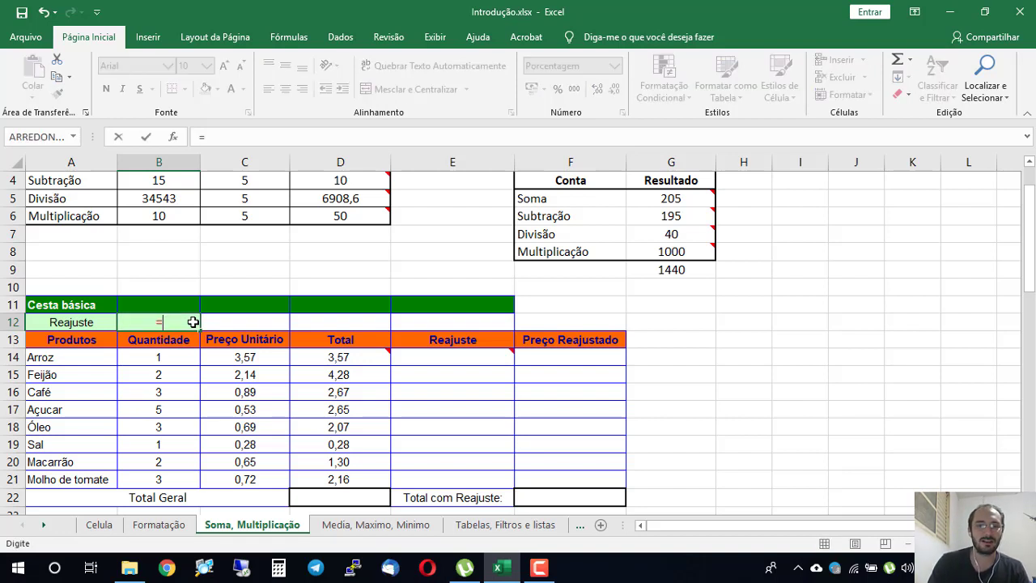
pyautogui.click(457, 344)
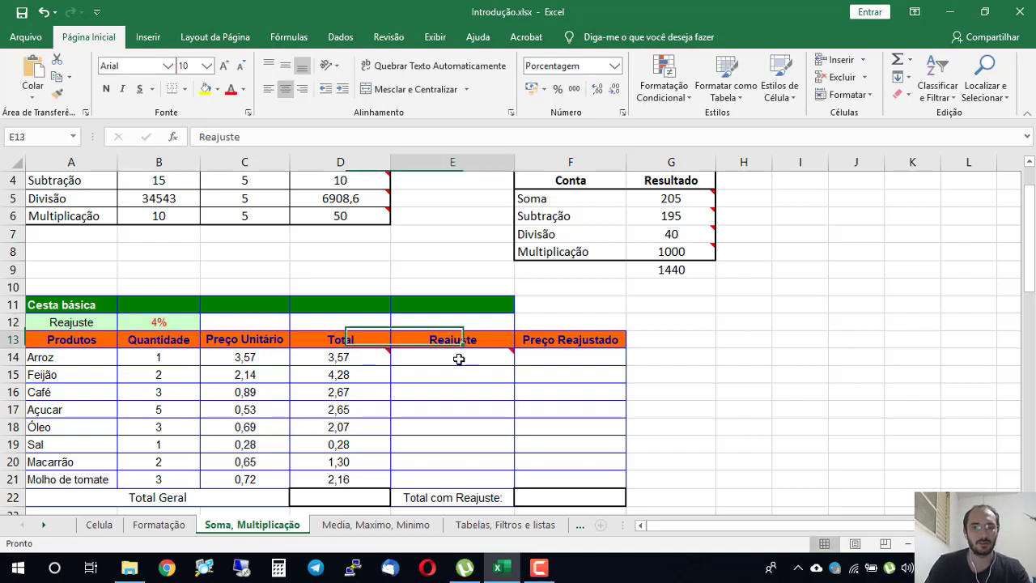
# Enter the formula =C14*B12 in cell E14 to calculate the Reajuste for Arroz
pyautogui.click(455, 360)
pyautogui.write('=')
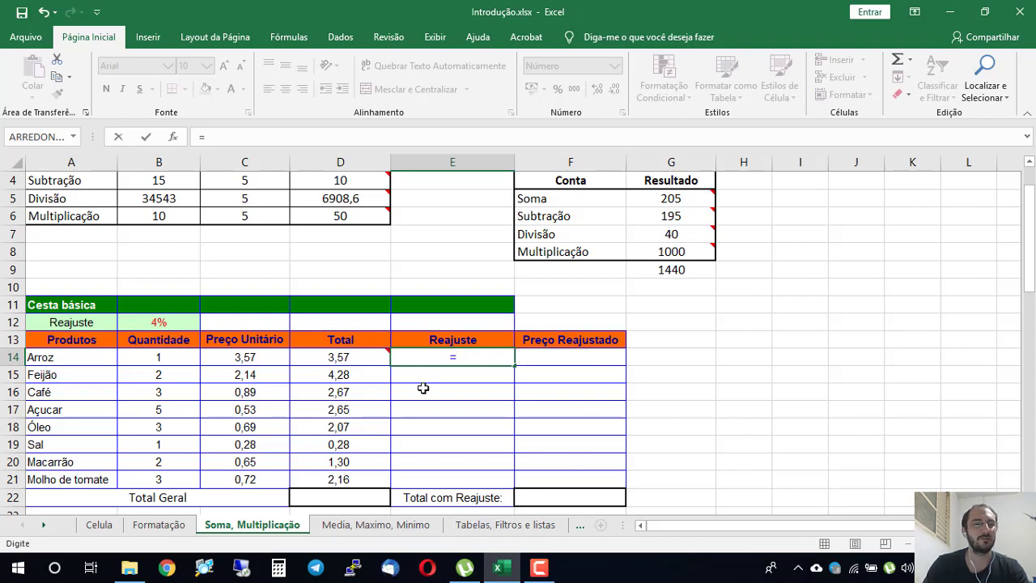
pyautogui.click(260, 355)
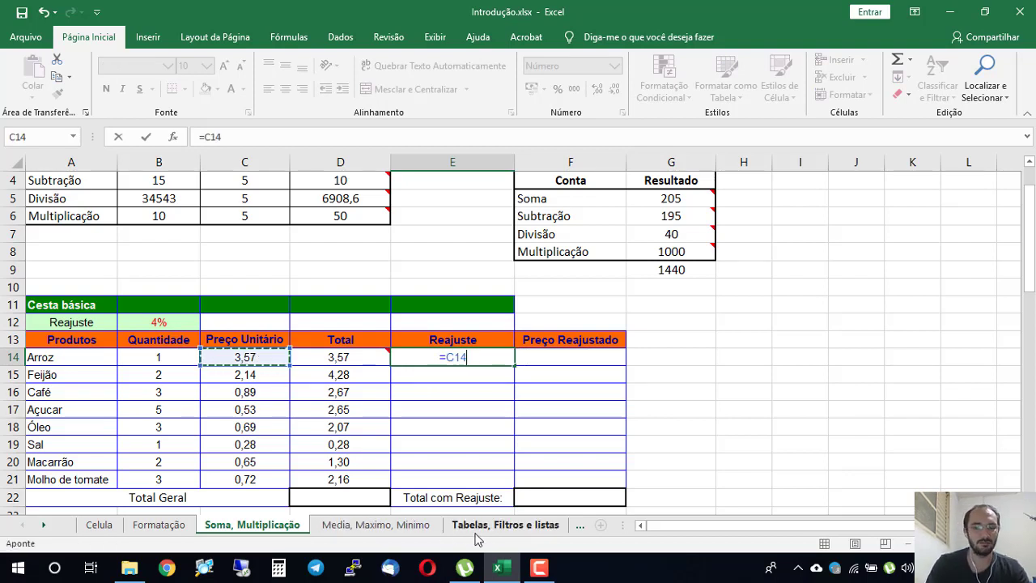
pyautogui.write('*')
pyautogui.click(156, 321)
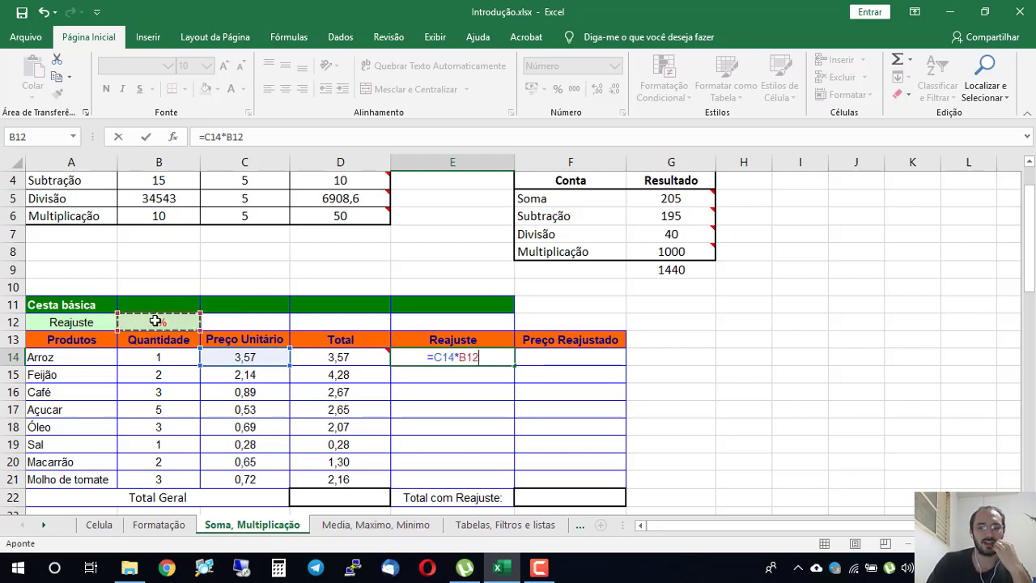
pyautogui.press('Return')
pyautogui.press('Up')
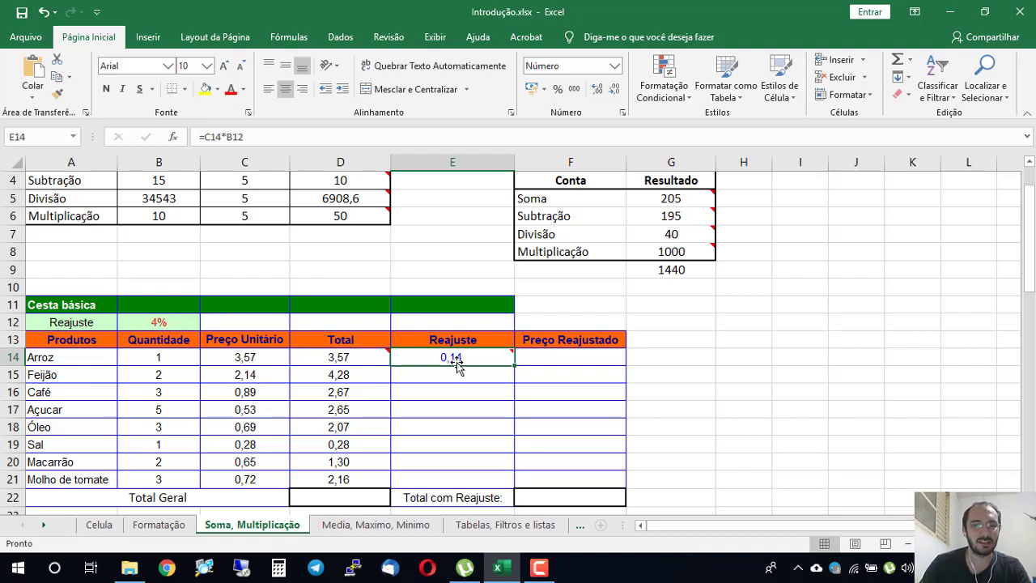
# Review the cells used by the Arroz Reajuste formula and copy it from E14 down through E21
pyautogui.click(244, 359)
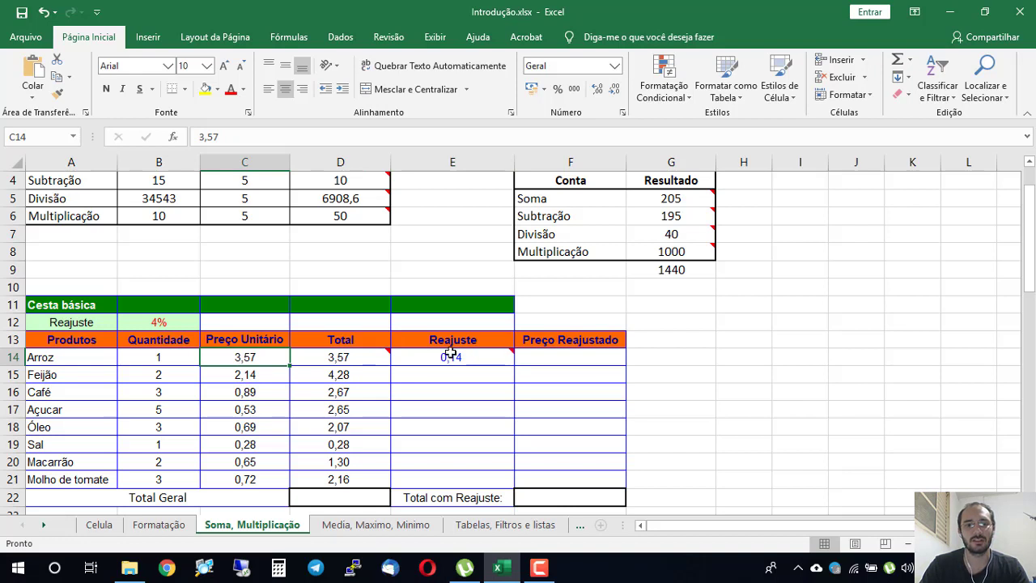
pyautogui.click(168, 321)
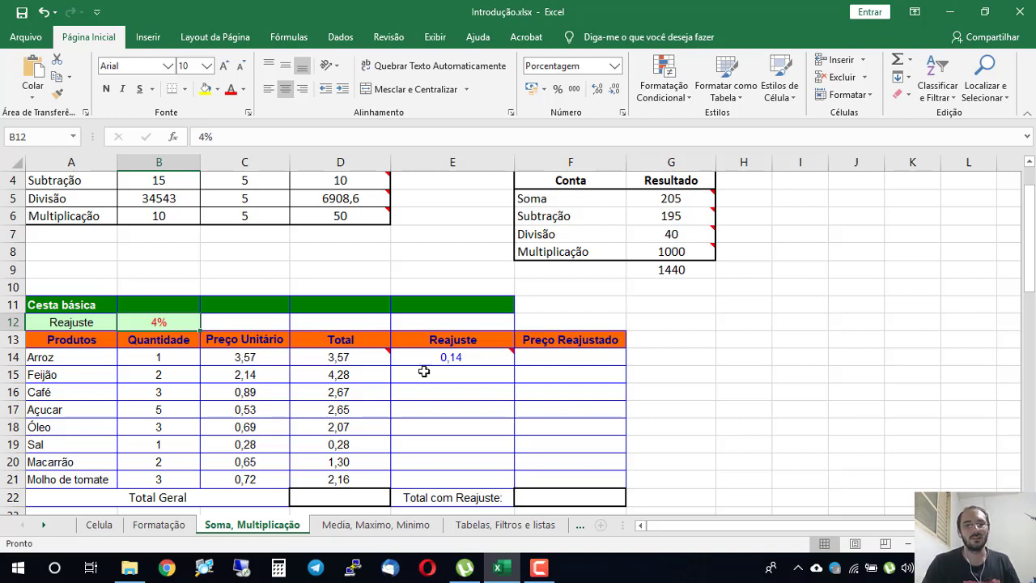
pyautogui.click(456, 354)
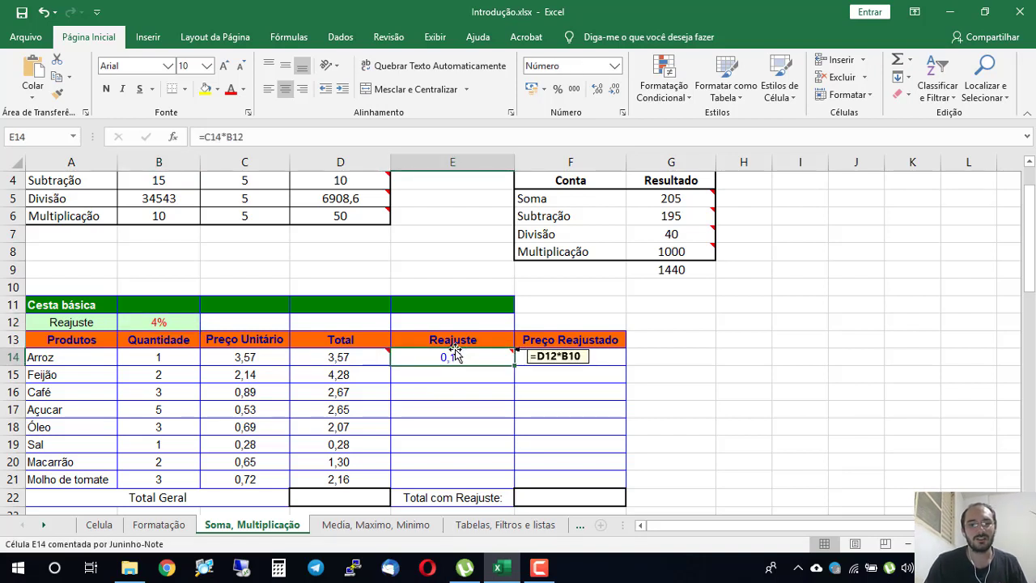
pyautogui.click(342, 355)
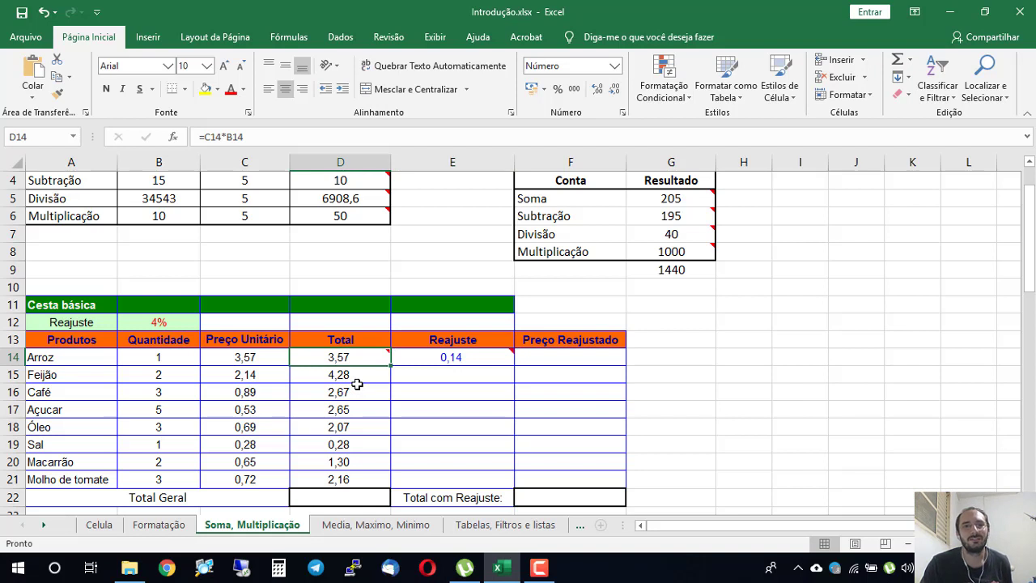
pyautogui.click(462, 357)
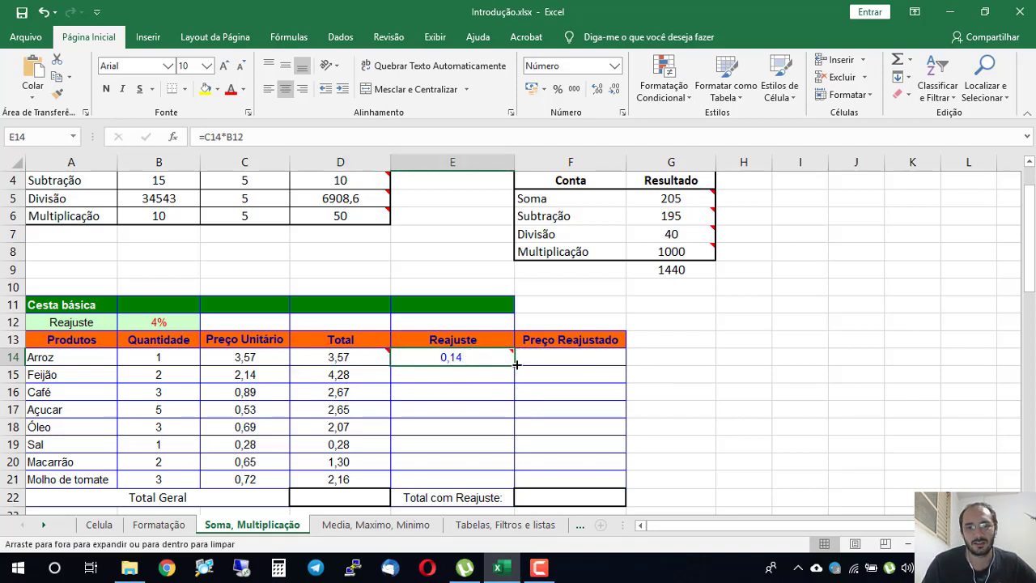
pyautogui.moveTo(516, 365); pyautogui.dragTo(511, 489)
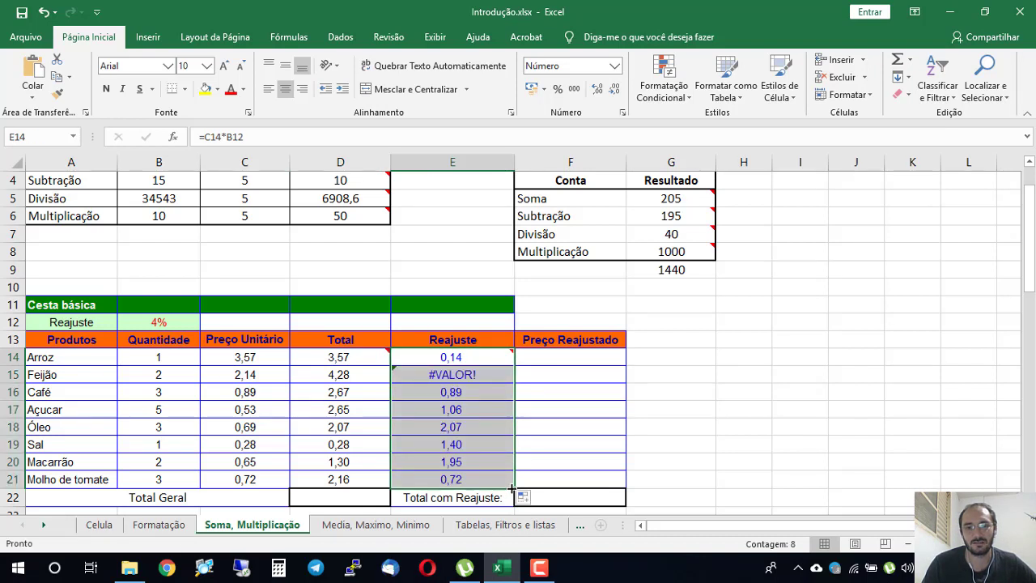
# Inspect the copied formulas in E15 and E16, and clear the Reajuste cells E15 through E21
pyautogui.click(454, 378)
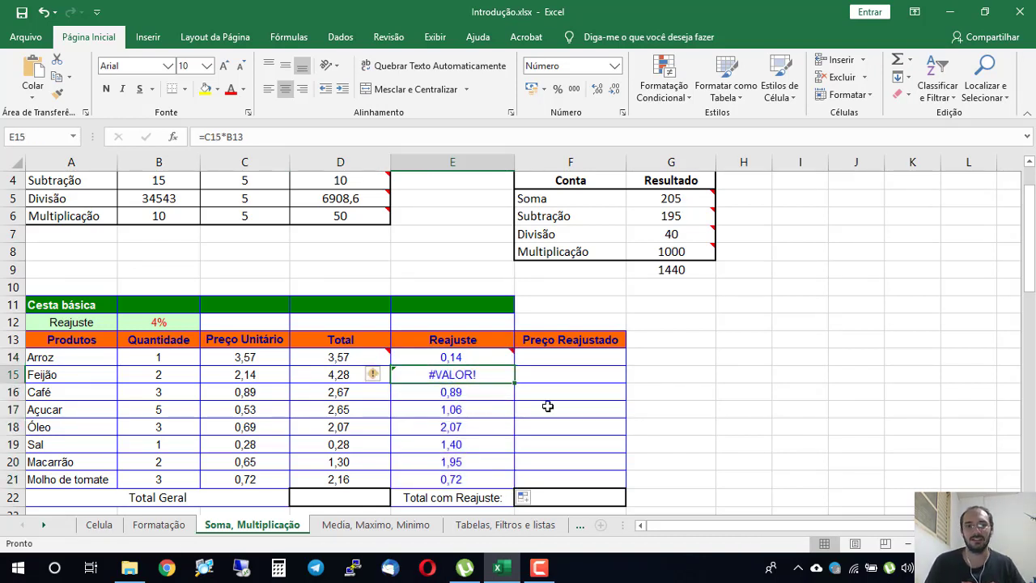
pyautogui.click(509, 399)
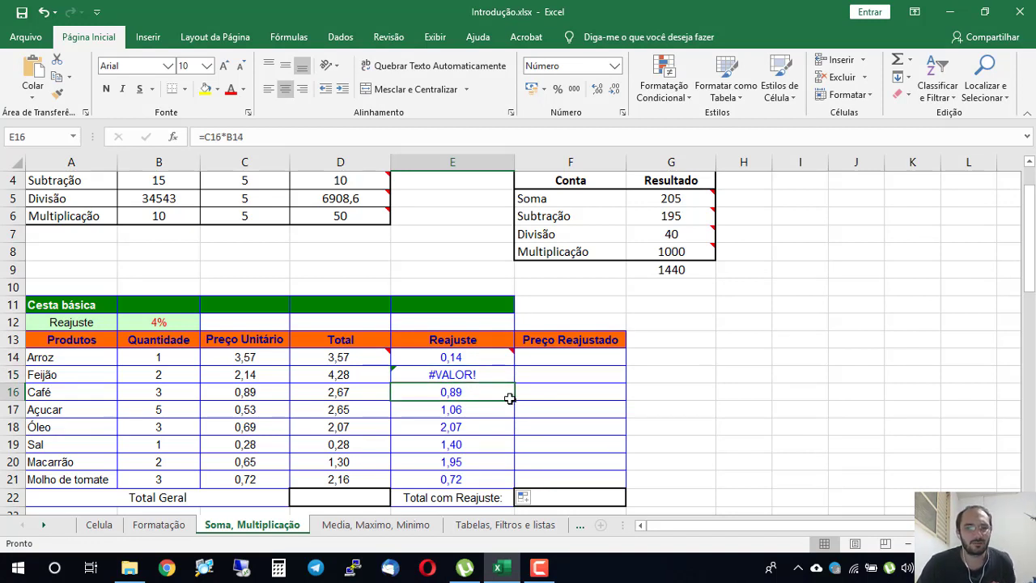
pyautogui.click(259, 395)
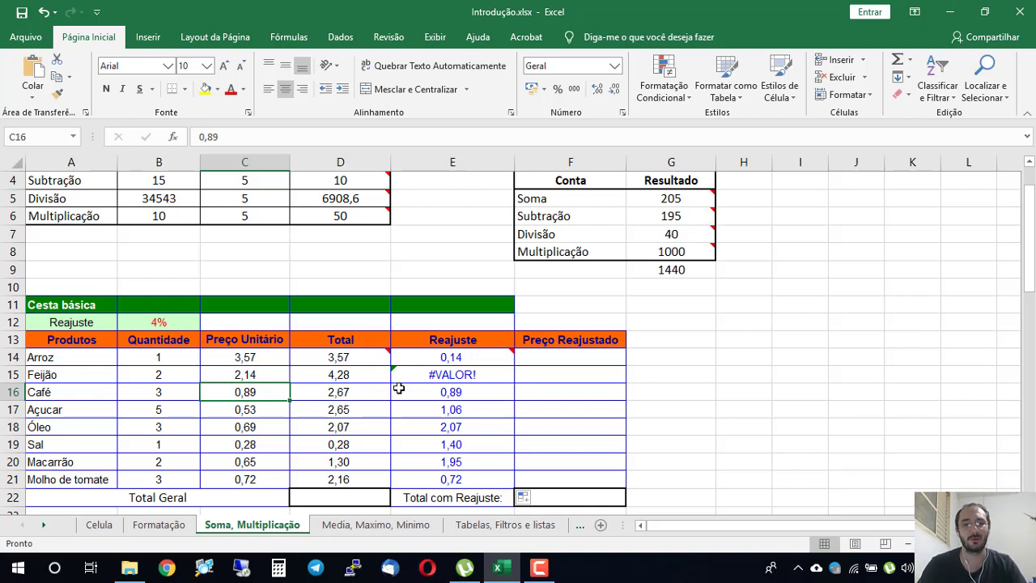
pyautogui.click(457, 374)
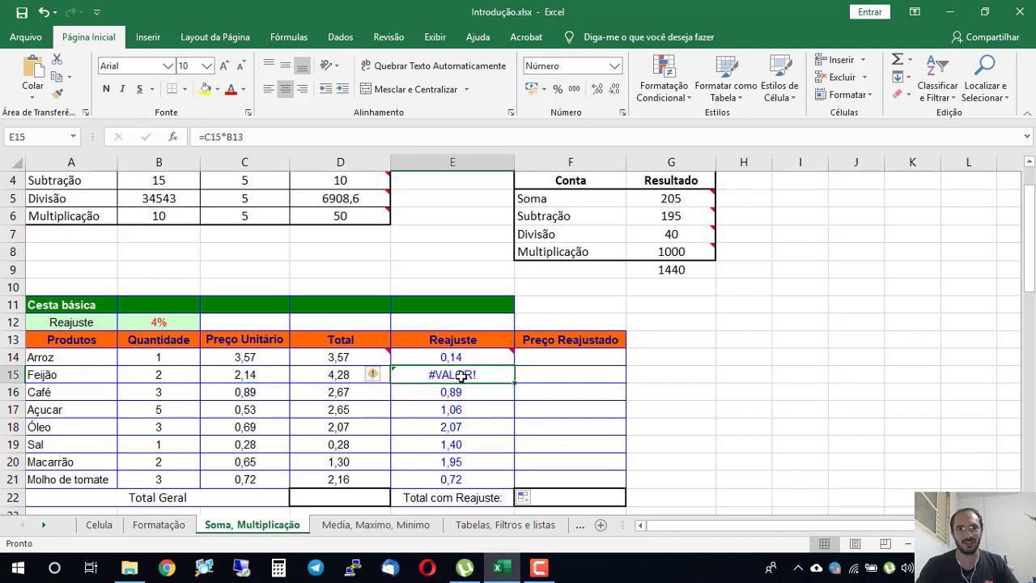
pyautogui.moveTo(460, 375); pyautogui.dragTo(486, 480)
pyautogui.press('Delete')
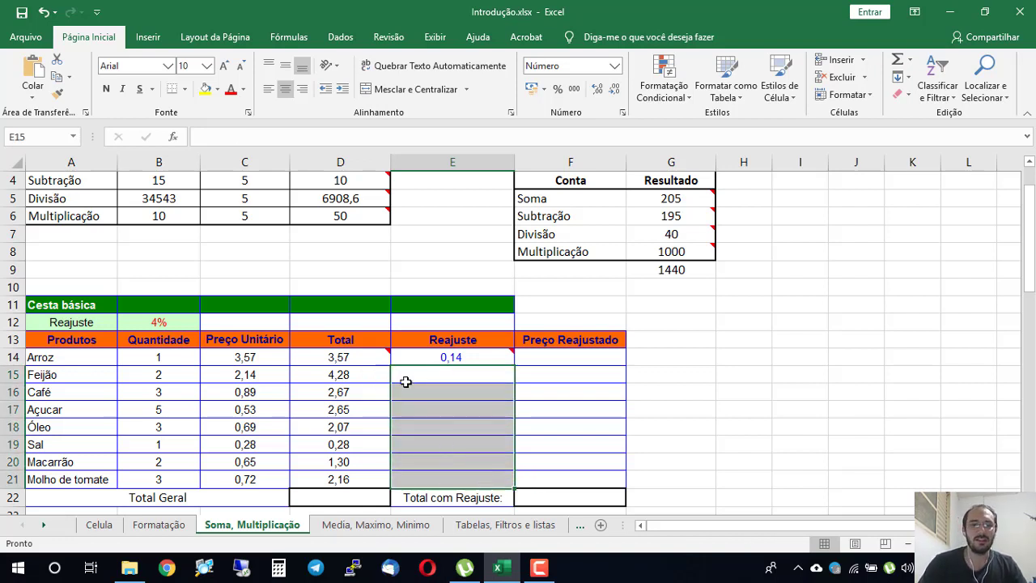
# Refill the Total formula from D14 down through D21 and examine the cell references it uses
pyautogui.click(343, 386)
pyautogui.click(352, 358)
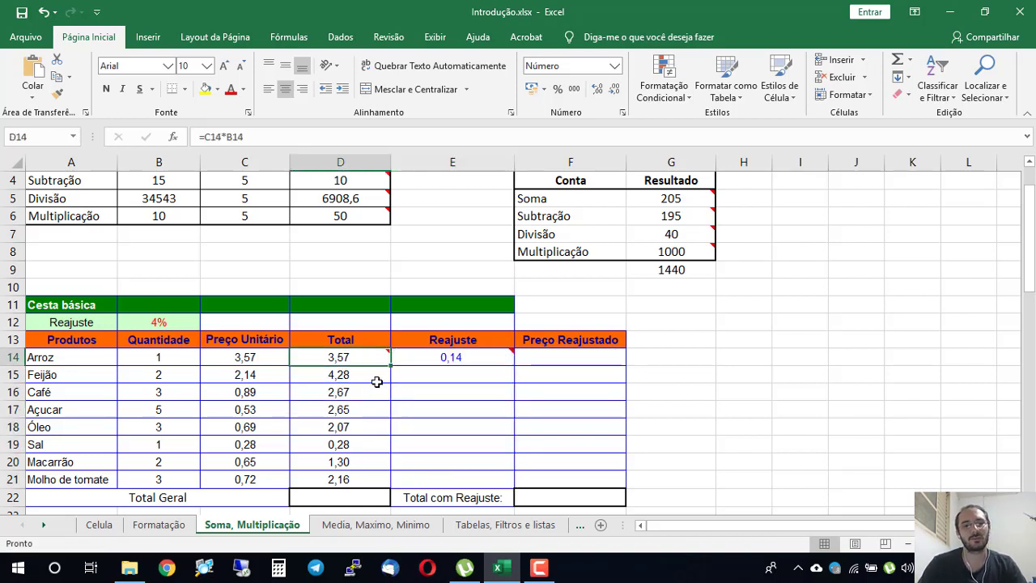
pyautogui.moveTo(389, 369); pyautogui.dragTo(389, 479)
pyautogui.doubleClick(368, 359)
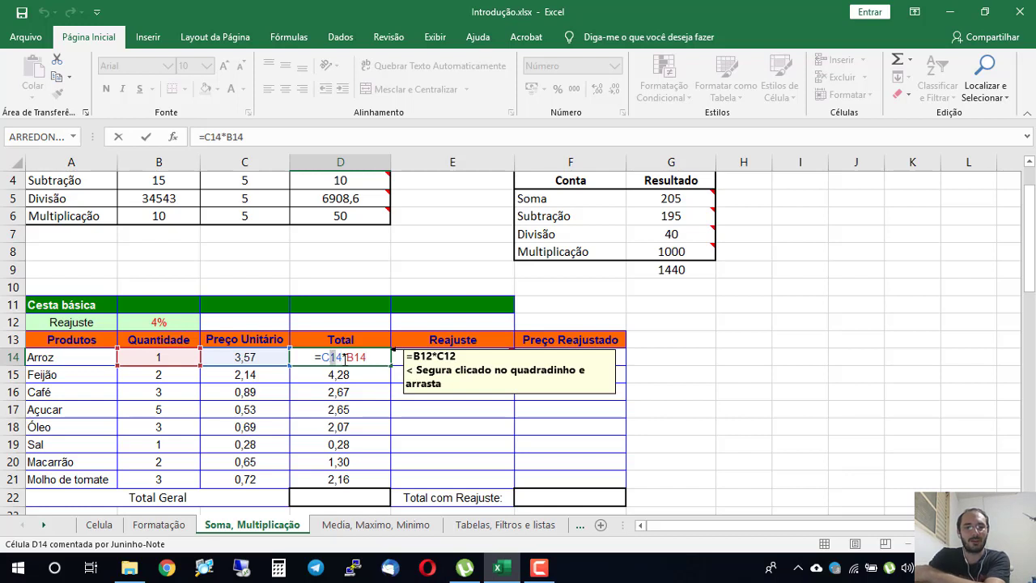
pyautogui.click(343, 356)
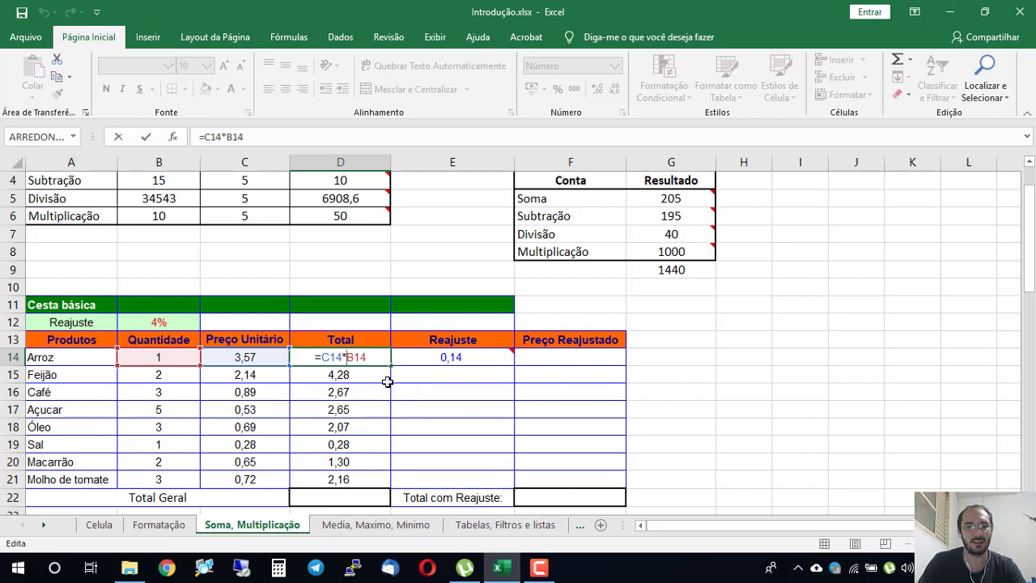
pyautogui.moveTo(325, 356)
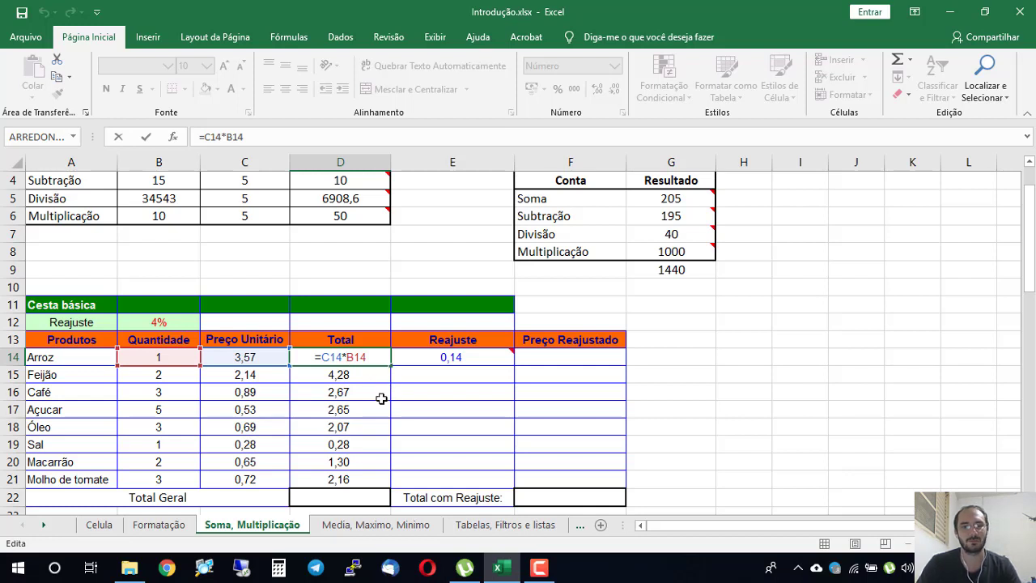
pyautogui.hotkey('ctrl', 'Return')
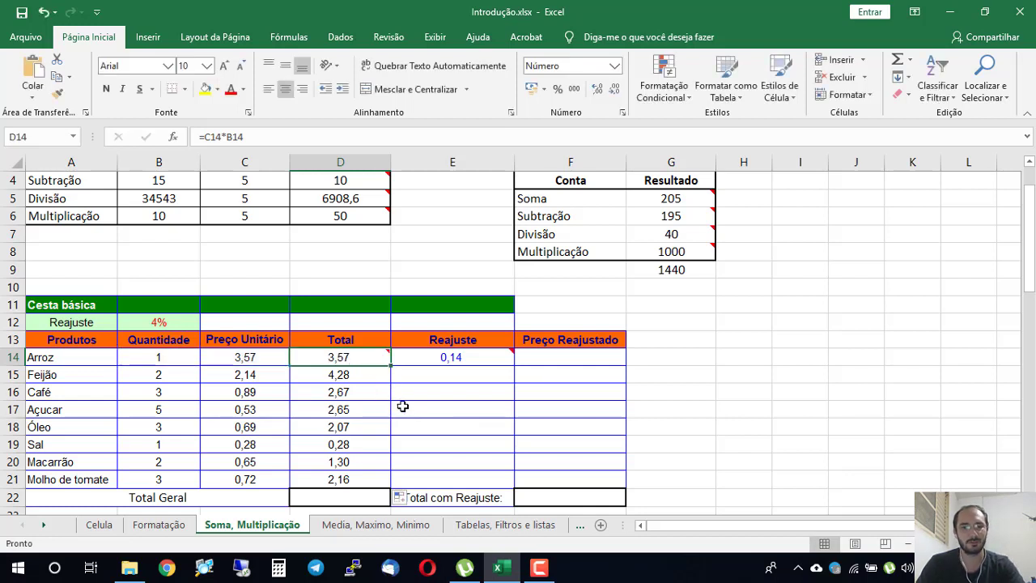
# Check the references in E14 and enter the formula =C15*B13 in cell E15 to imitate the shifted copy
pyautogui.doubleClick(475, 358)
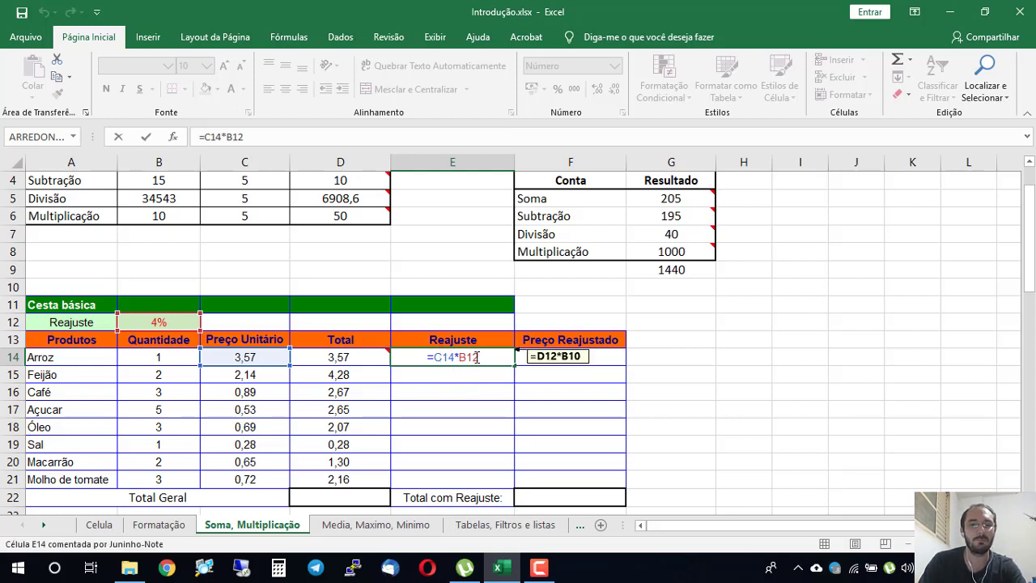
pyautogui.click(488, 373)
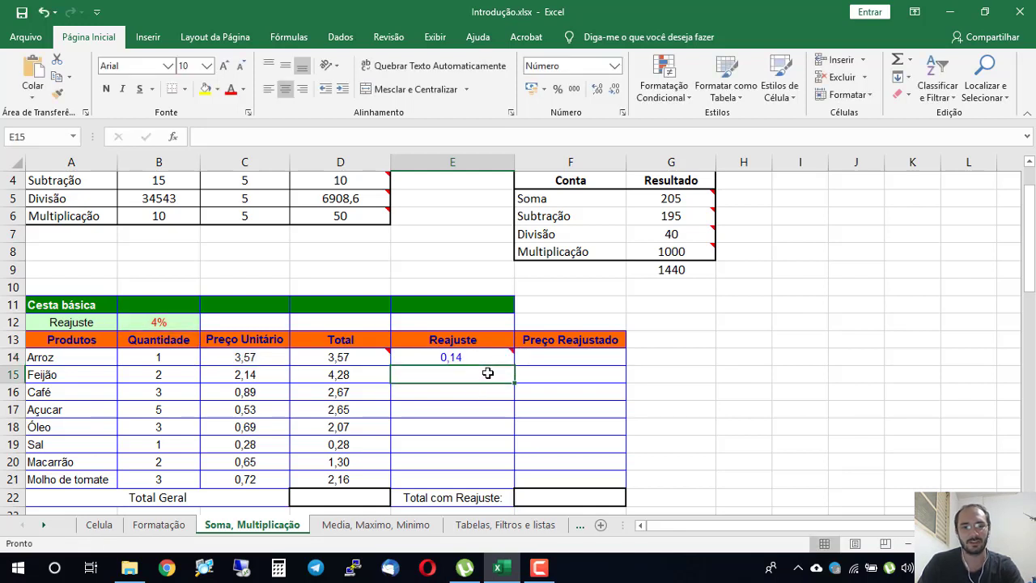
pyautogui.write('=')
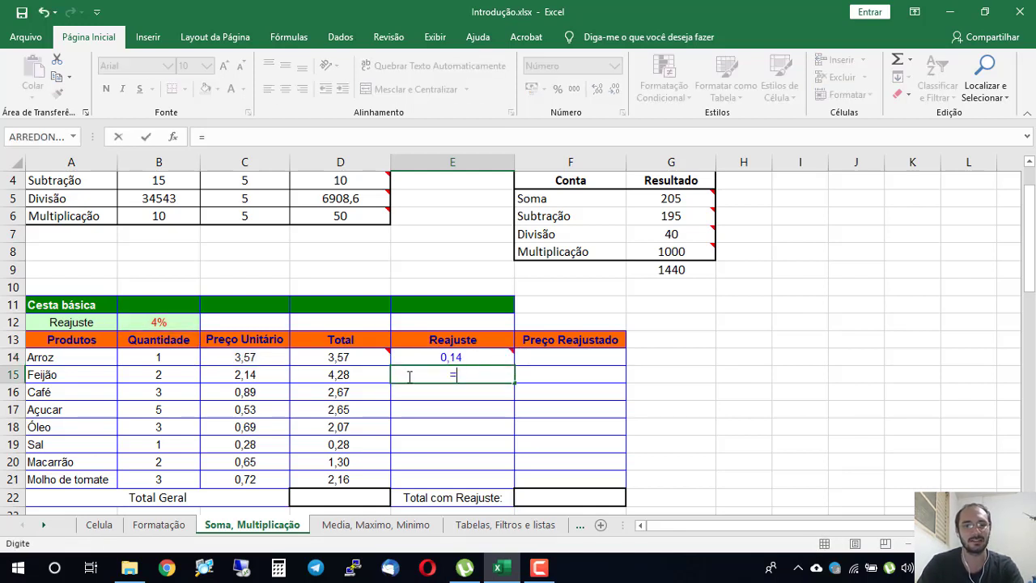
pyautogui.click(246, 375)
pyautogui.write('*')
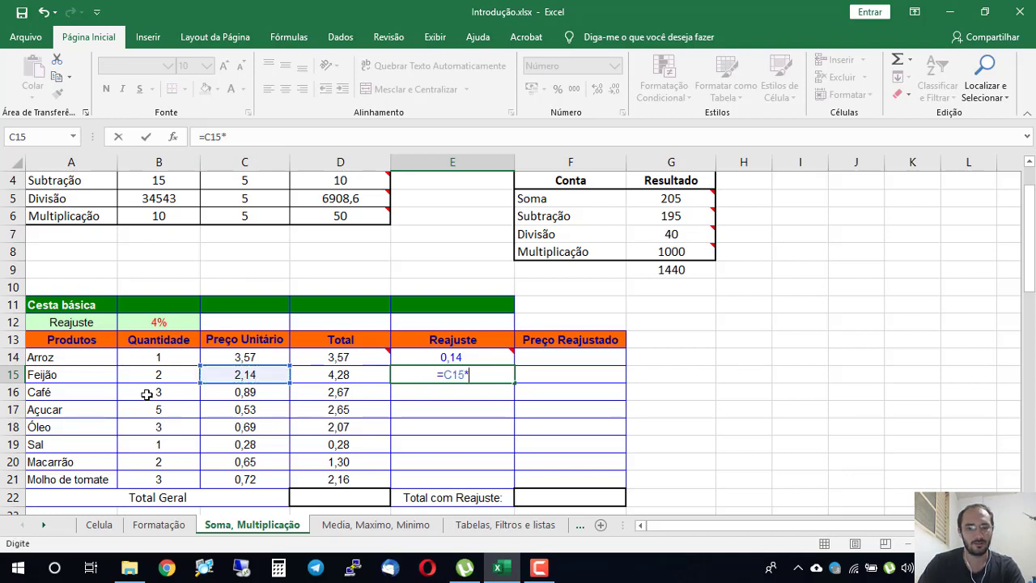
pyautogui.click(153, 339)
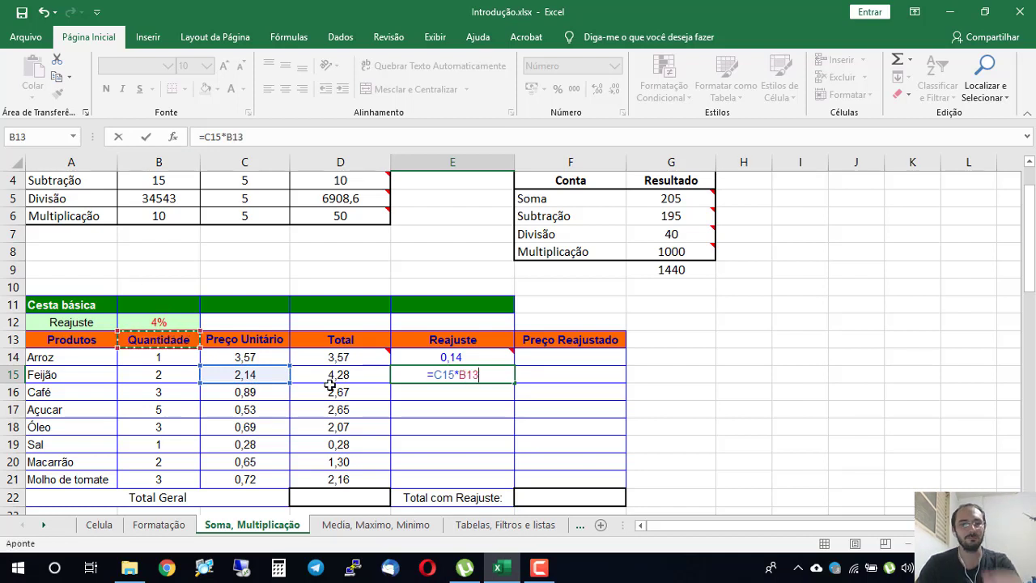
pyautogui.hotkey('ctrl', 'Return')
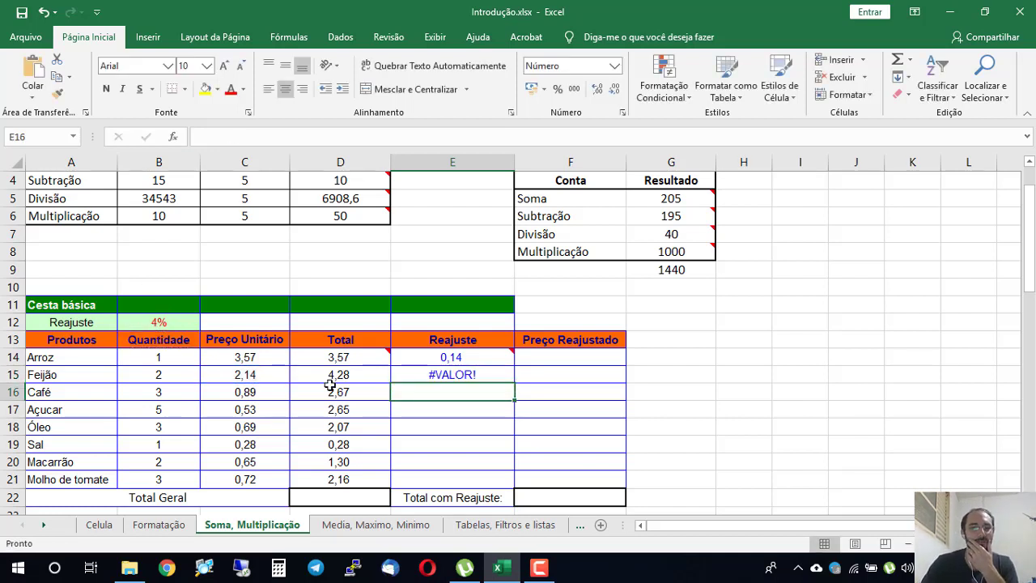
# Copy the formula from E15 to E16 and inspect the references in both cells
pyautogui.doubleClick(493, 380)
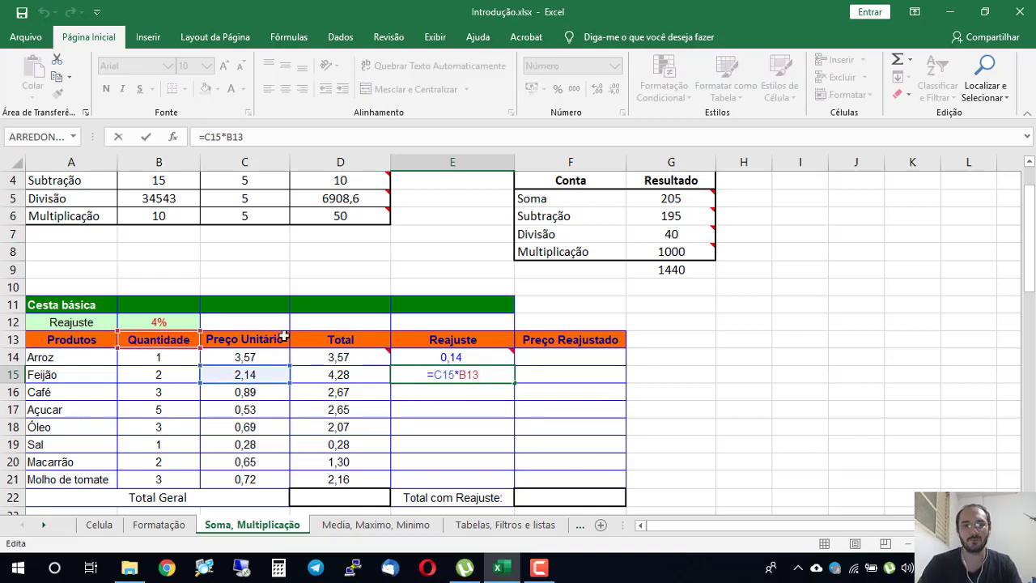
pyautogui.press('Return')
pyautogui.click(491, 371)
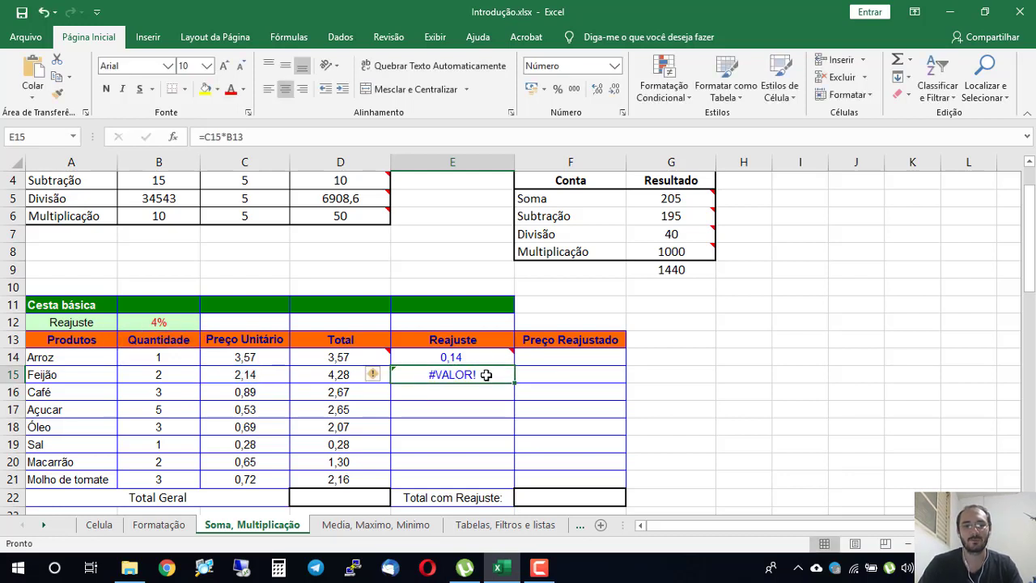
pyautogui.moveTo(515, 398); pyautogui.dragTo(483, 399)
pyautogui.doubleClick(481, 393)
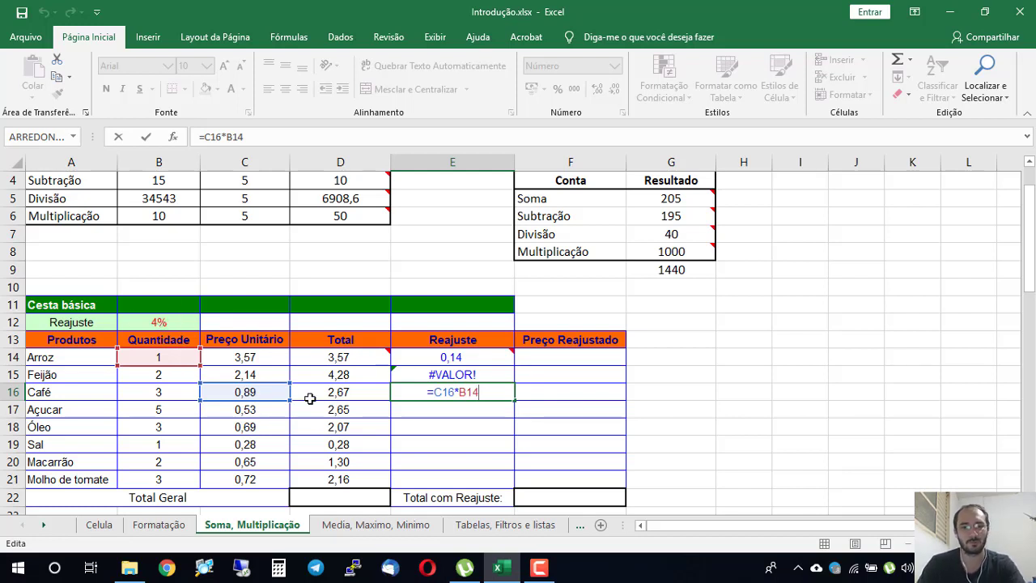
pyautogui.press('Return')
# Clear the demonstration formulas from cells E15 and E16
pyautogui.moveTo(474, 377); pyautogui.dragTo(474, 399)
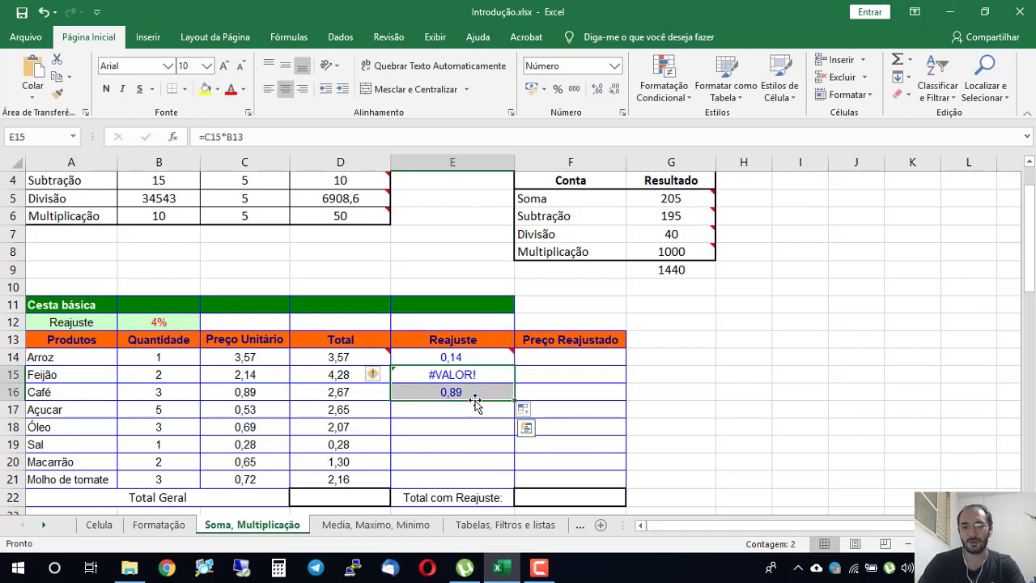
pyautogui.press('Delete')
pyautogui.click(475, 357)
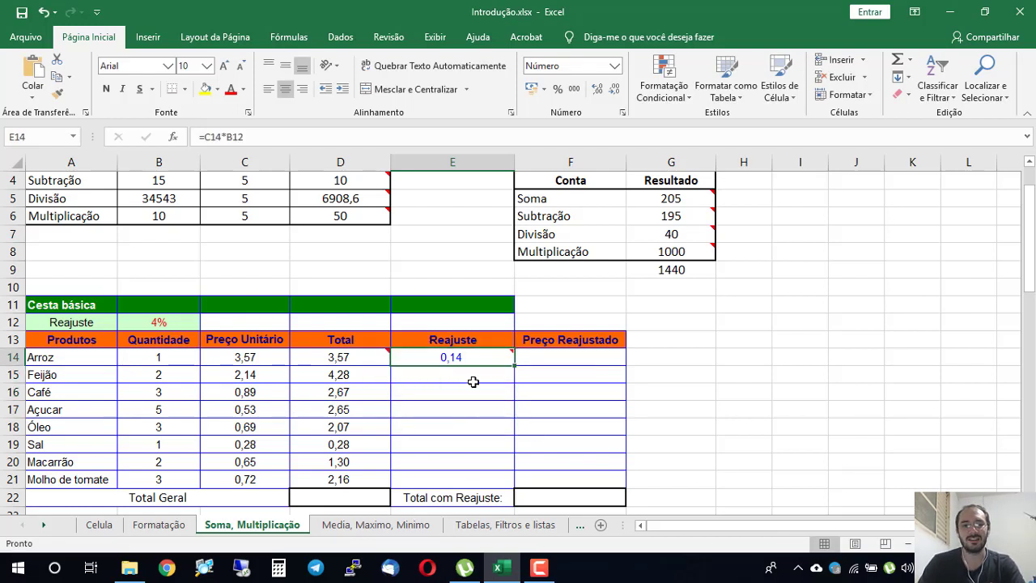
# Enter the formula =C15*B12 in cell E15 to calculate the Reajuste for Feijão
pyautogui.click(478, 371)
pyautogui.write('=')
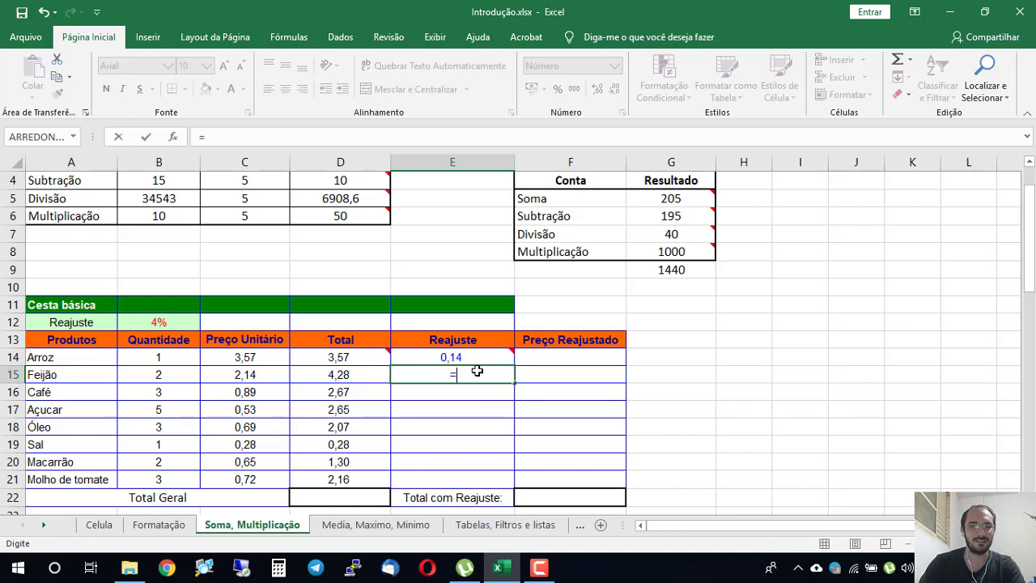
pyautogui.click(247, 376)
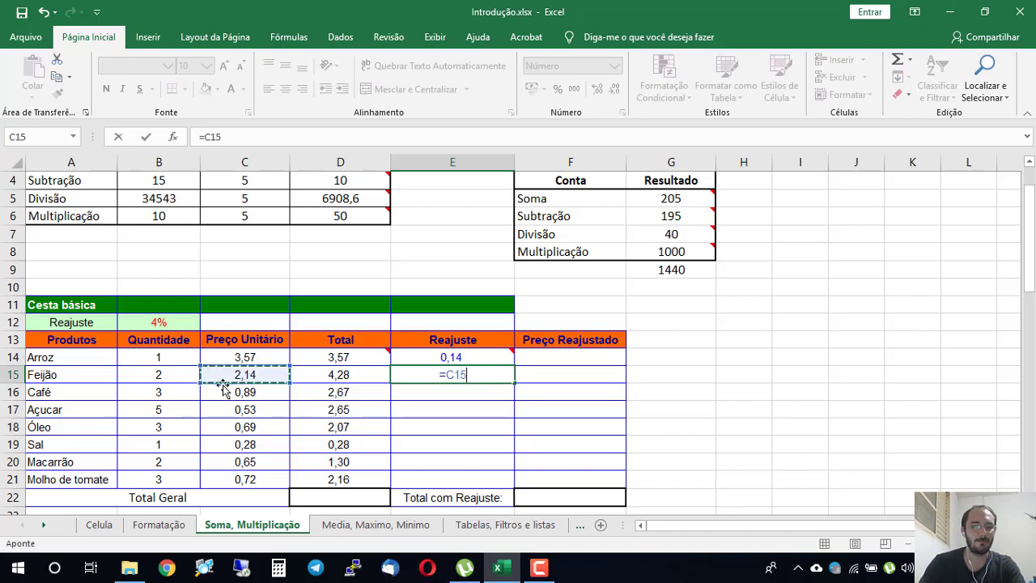
pyautogui.write('*')
pyautogui.click(137, 324)
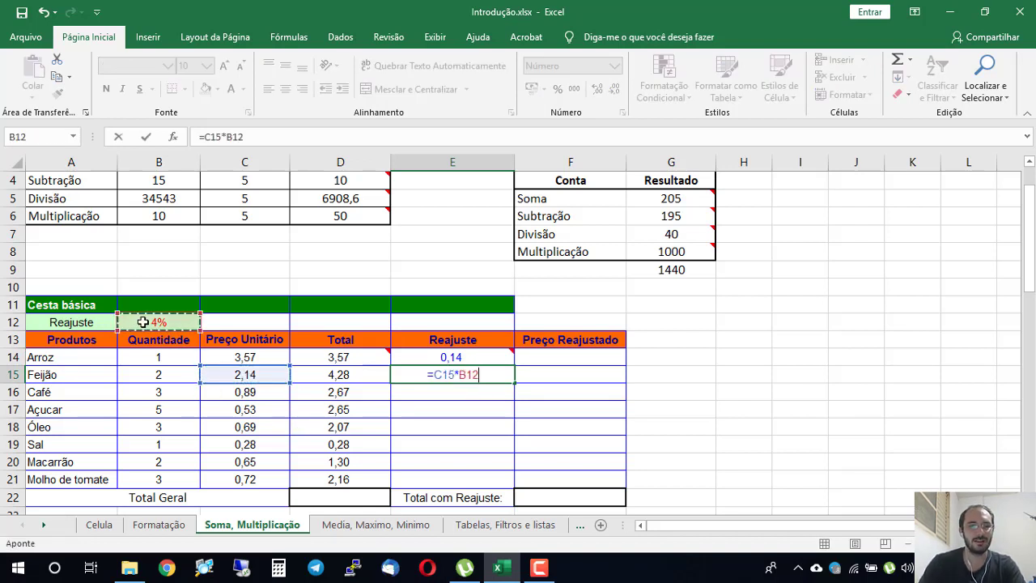
pyautogui.press('Return')
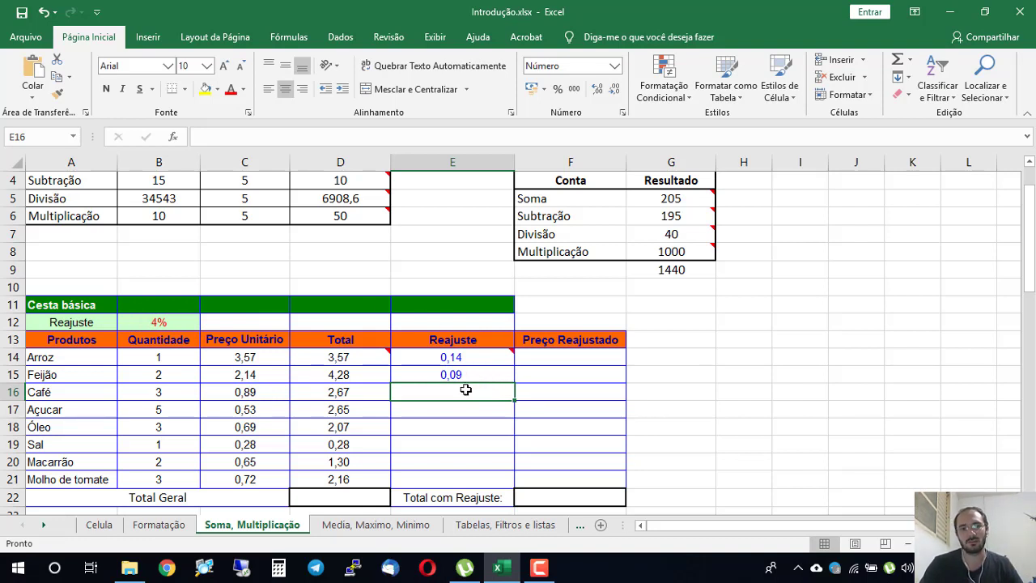
# Enter the formula =C16*B12 in cell E16 for Café and clear the individually built formulas from E15 and E16
pyautogui.write('=')
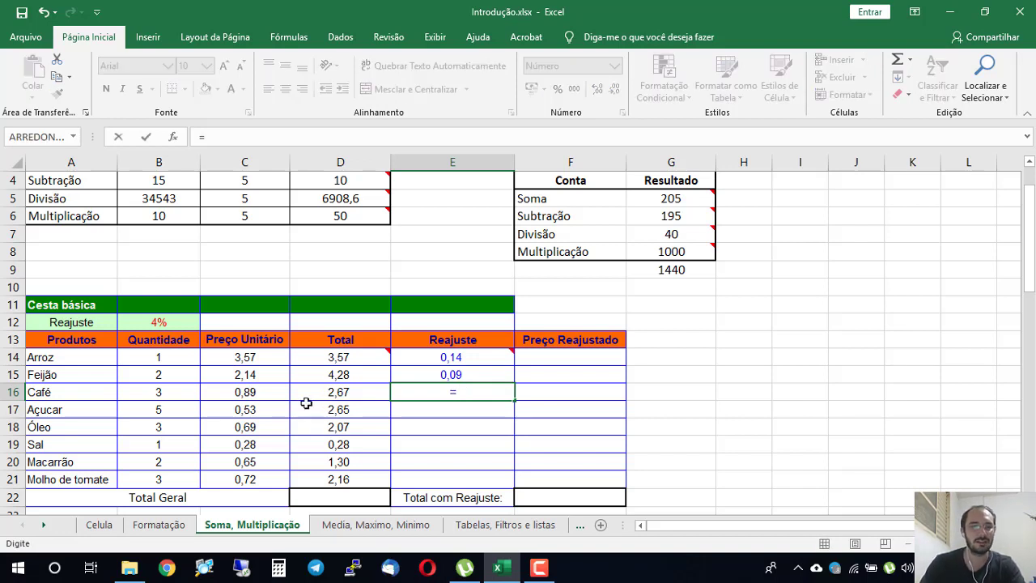
pyautogui.click(246, 394)
pyautogui.write('*')
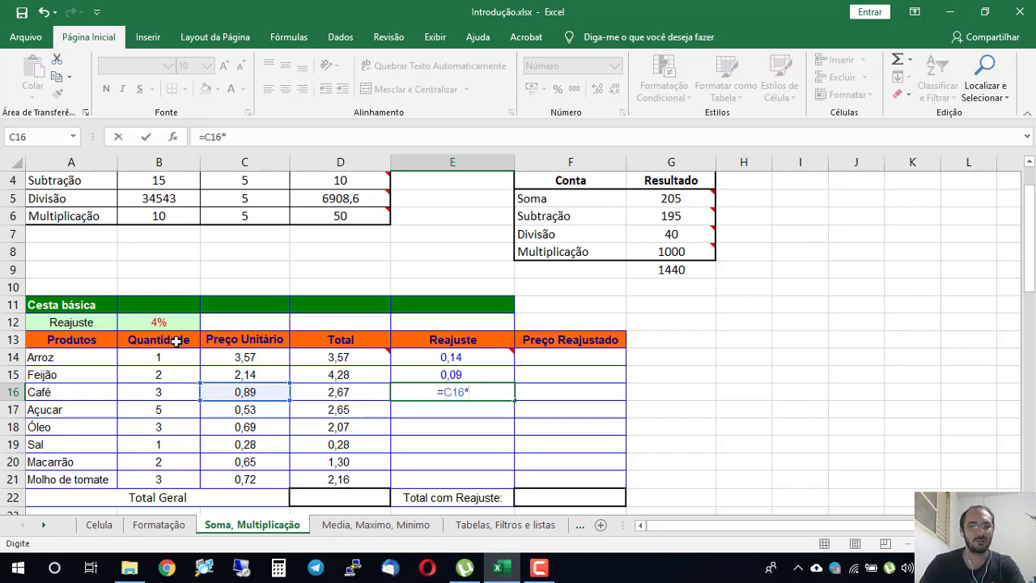
pyautogui.click(146, 322)
pyautogui.press('Return')
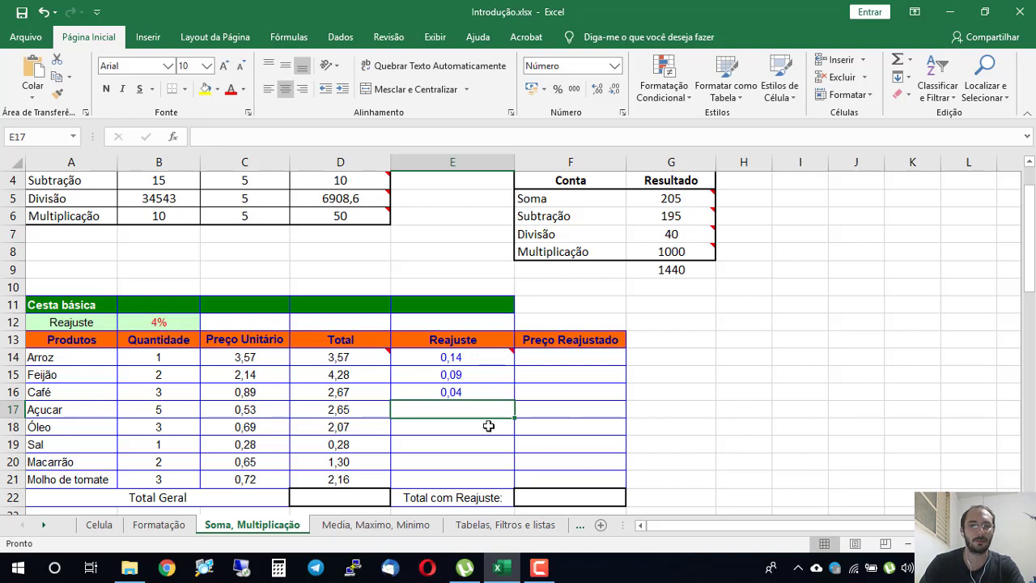
pyautogui.moveTo(491, 381); pyautogui.dragTo(489, 399)
pyautogui.press('Delete')
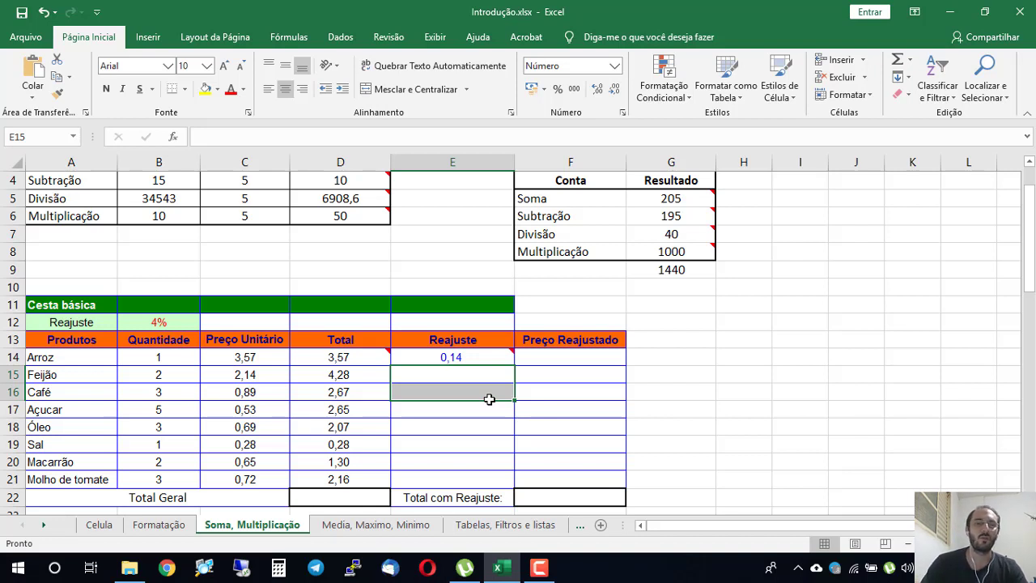
# Change the formula in E14 to =C14*B$12 so the row of the percentage reference is locked
pyautogui.moveTo(483, 356)
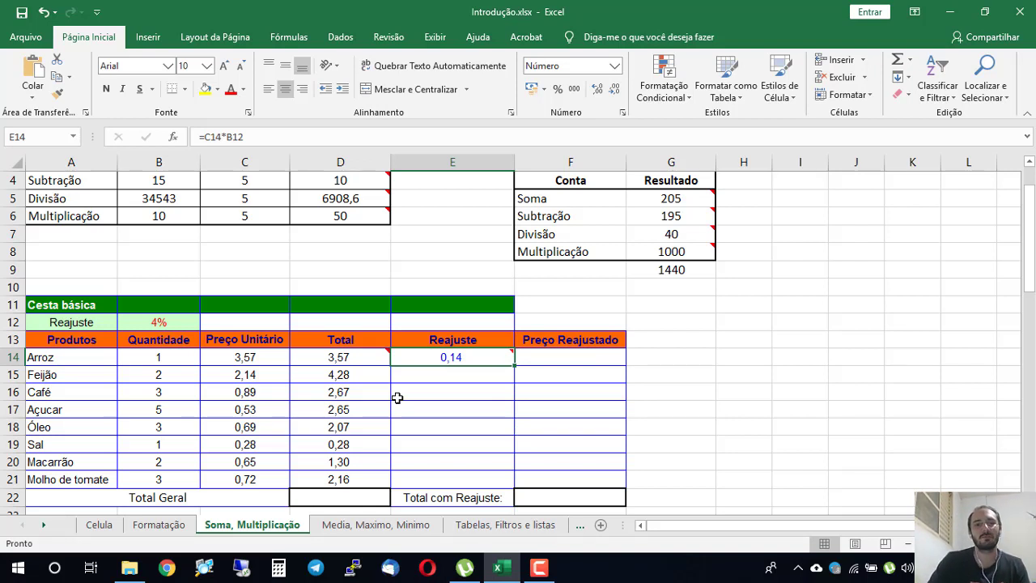
pyautogui.doubleClick(498, 359)
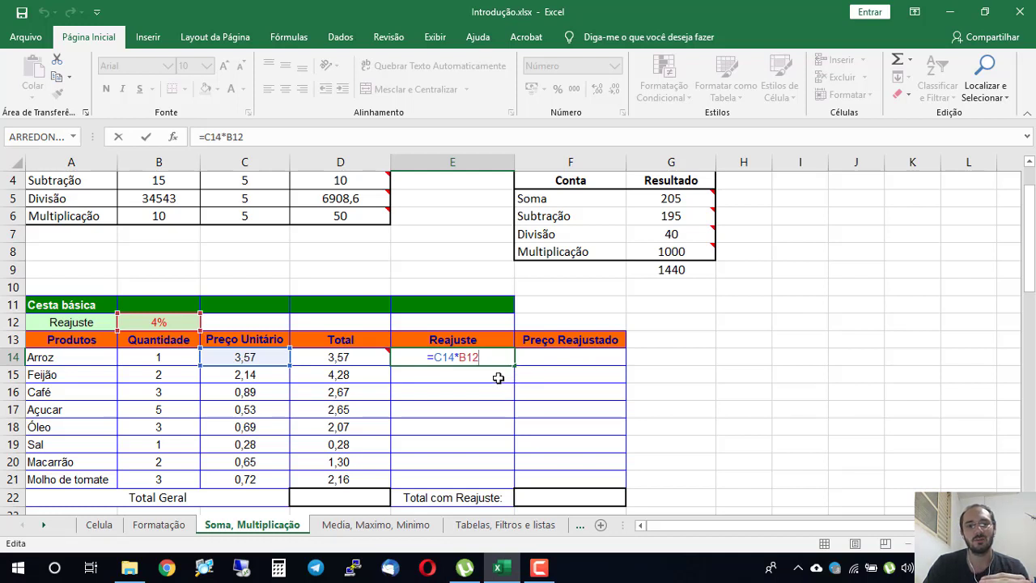
pyautogui.click(467, 358)
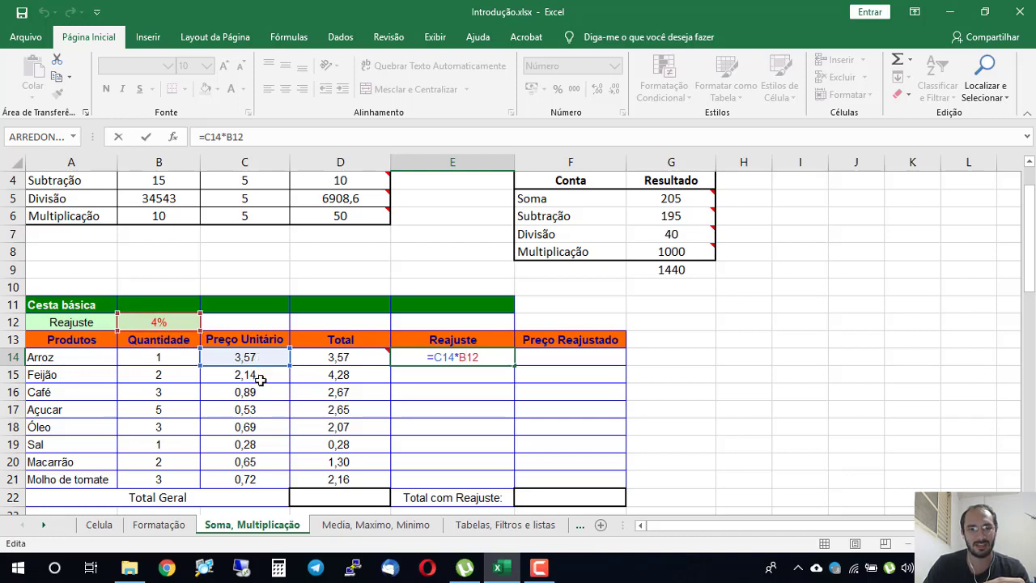
pyautogui.moveTo(442, 358)
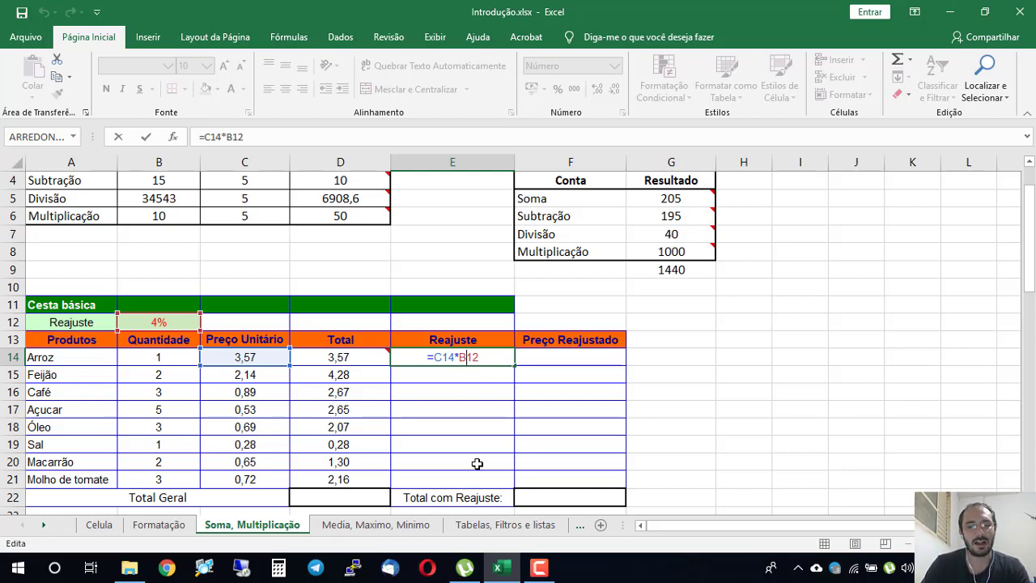
pyautogui.write('$')
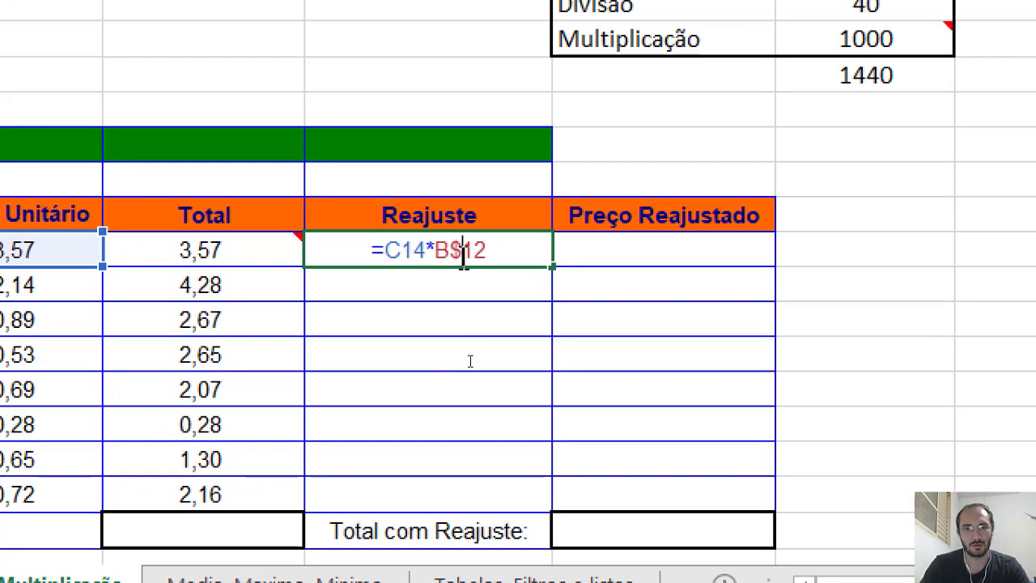
pyautogui.moveTo(465, 250)
pyautogui.mouseDown()
pyautogui.moveTo(510, 253)
pyautogui.moveTo(466, 243)
pyautogui.mouseUp()
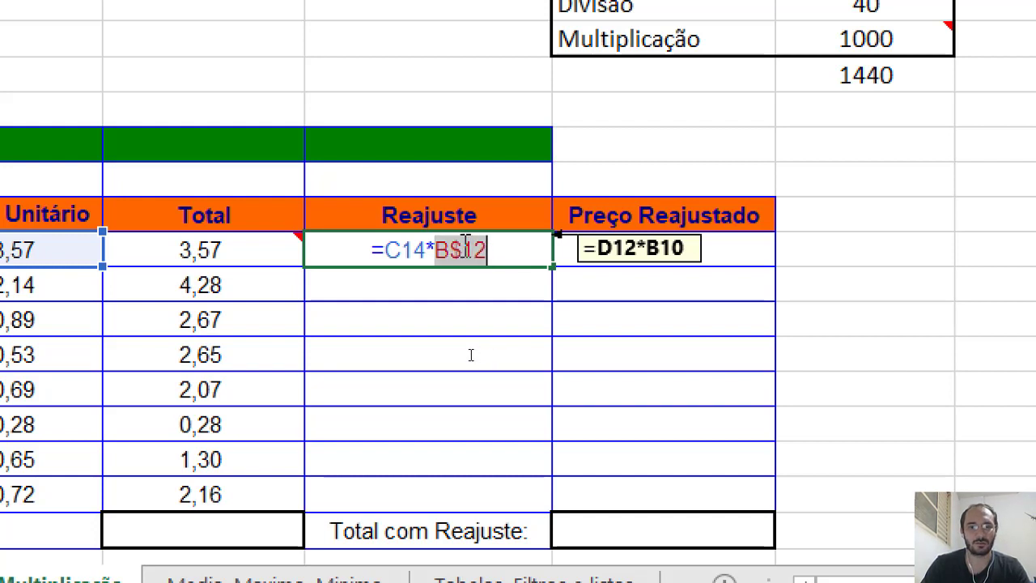
pyautogui.write('B')
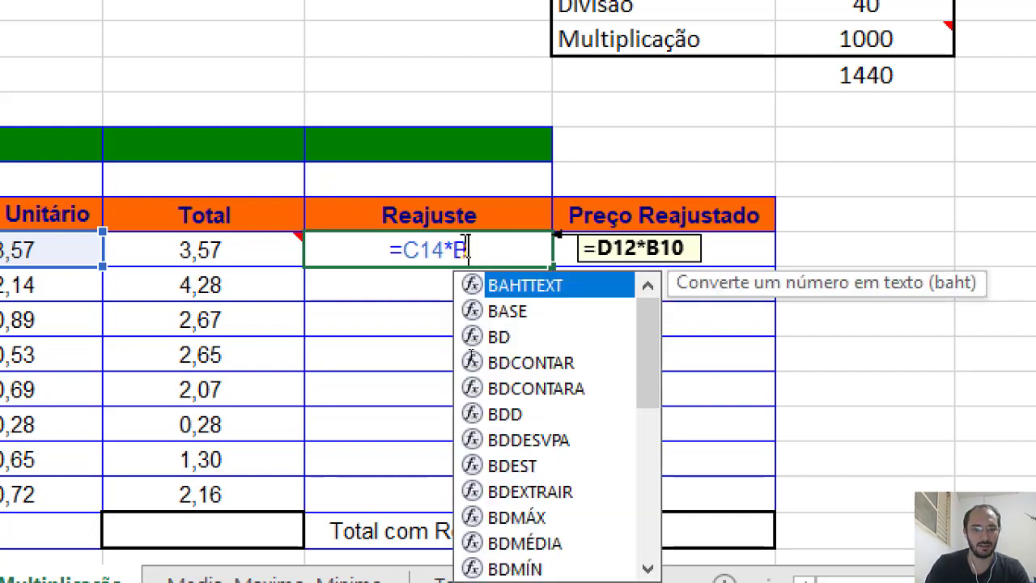
pyautogui.write('$12')
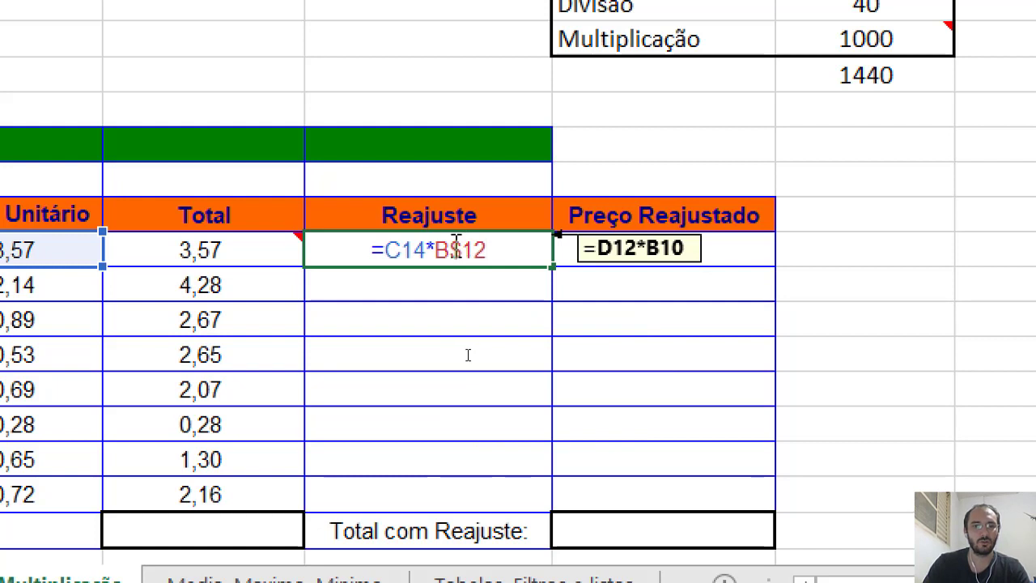
pyautogui.moveTo(450, 250); pyautogui.dragTo(498, 253)
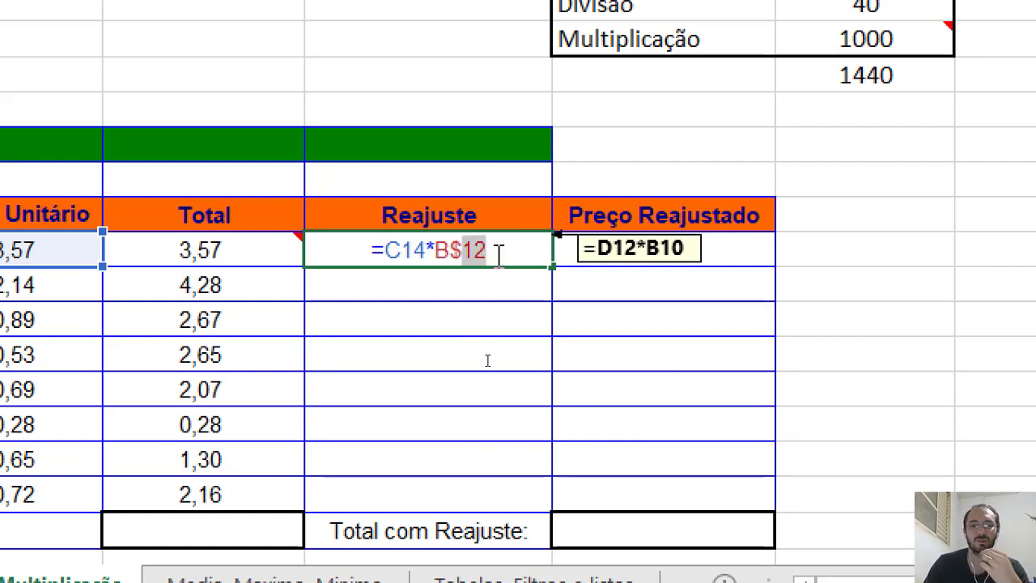
pyautogui.press('Return')
# Fill the E14 formula down through E21 and check the references of the copies in E16 and E17
pyautogui.click(497, 255)
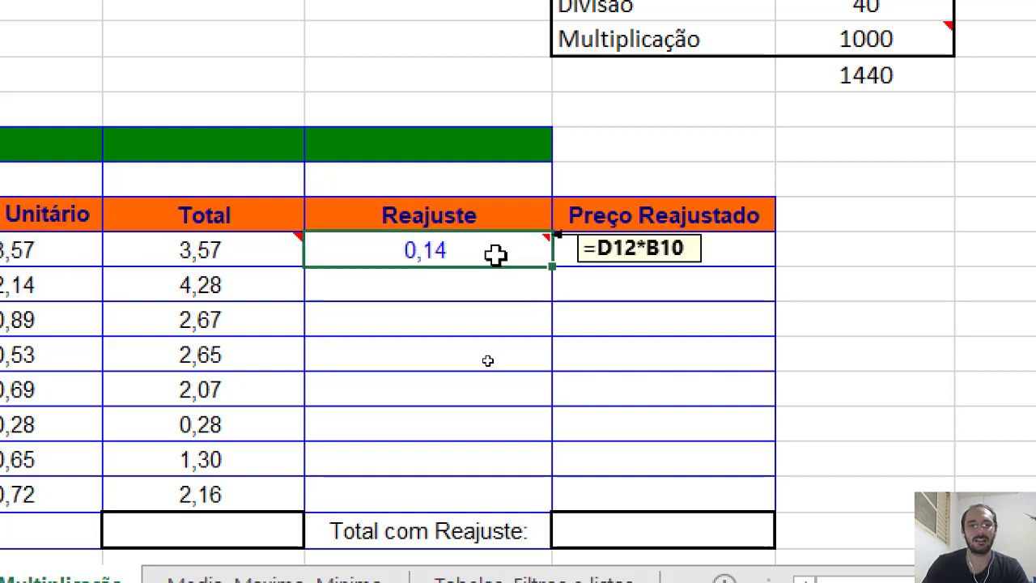
pyautogui.moveTo(552, 268); pyautogui.dragTo(553, 514)
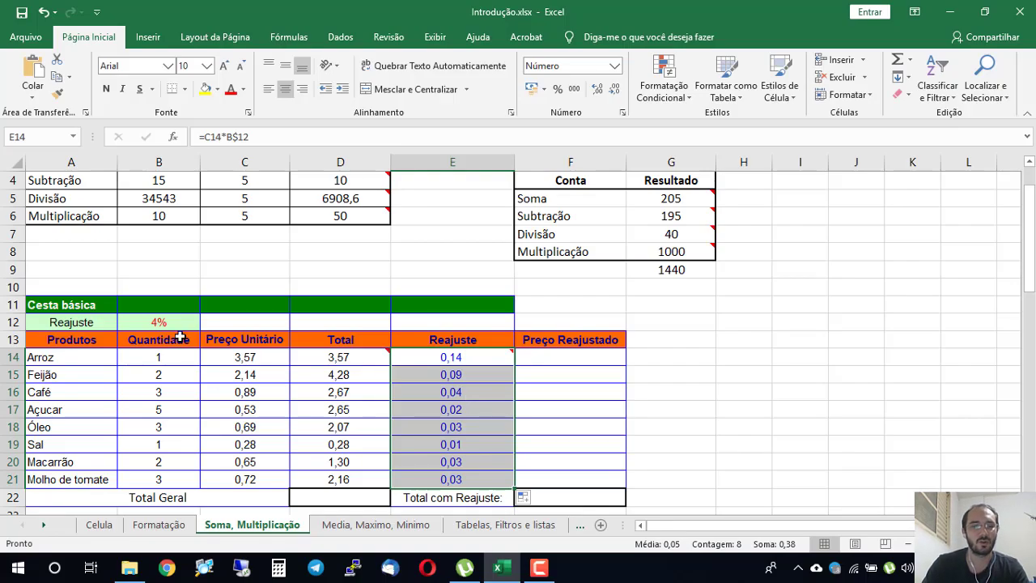
pyautogui.click(177, 324)
pyautogui.doubleClick(474, 393)
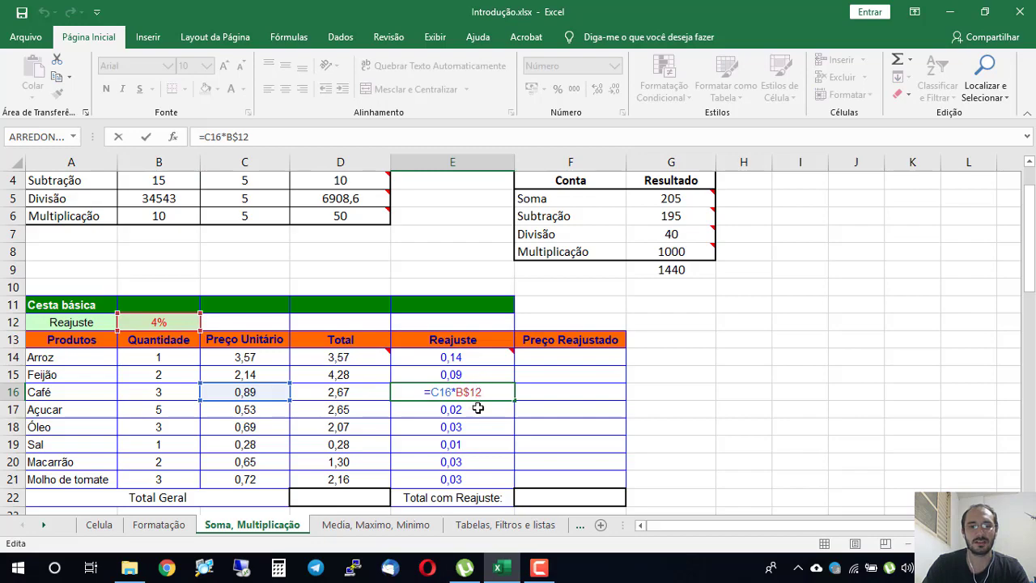
pyautogui.doubleClick(474, 408)
pyautogui.moveTo(466, 403); pyautogui.dragTo(498, 410)
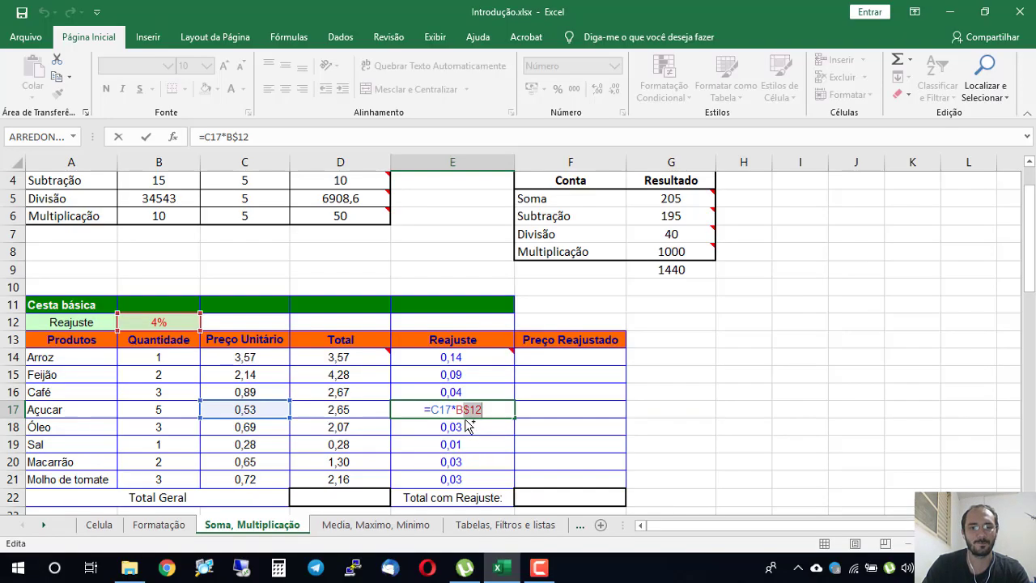
pyautogui.click(479, 442)
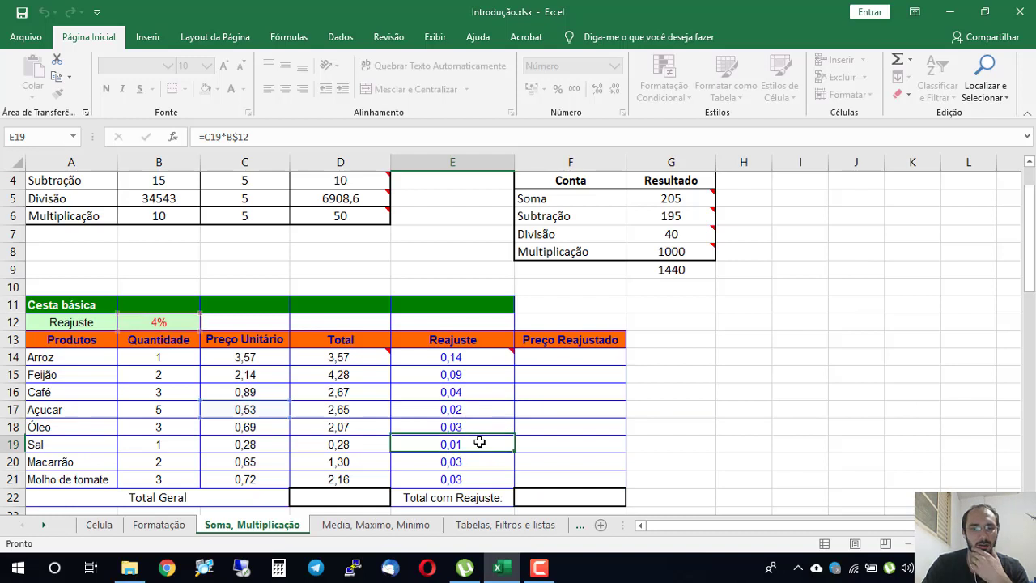
# Enter the formula =C14+E14 in cell F14 to calculate the Preço Reajustado for Arroz
pyautogui.click(554, 363)
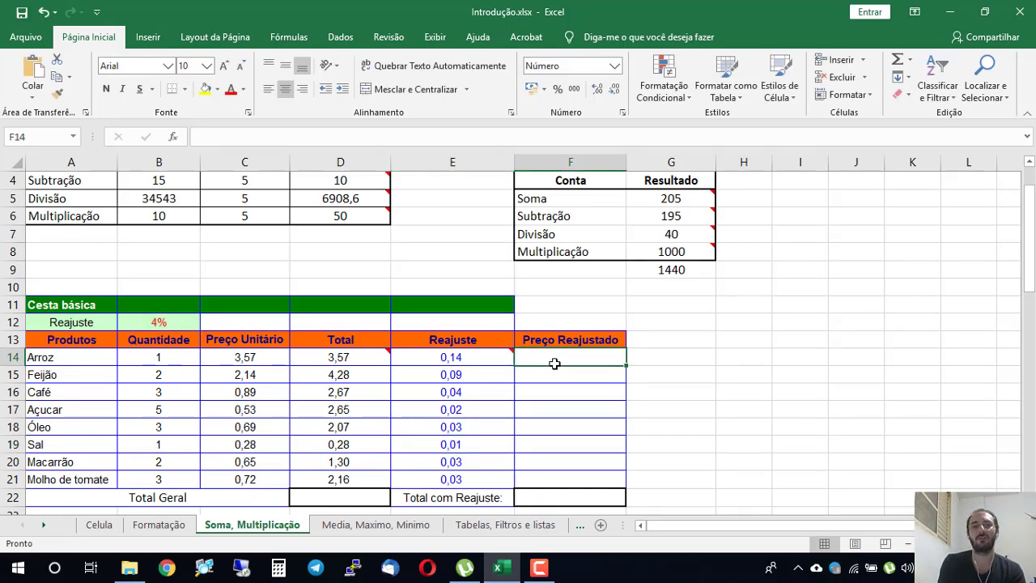
pyautogui.click(184, 327)
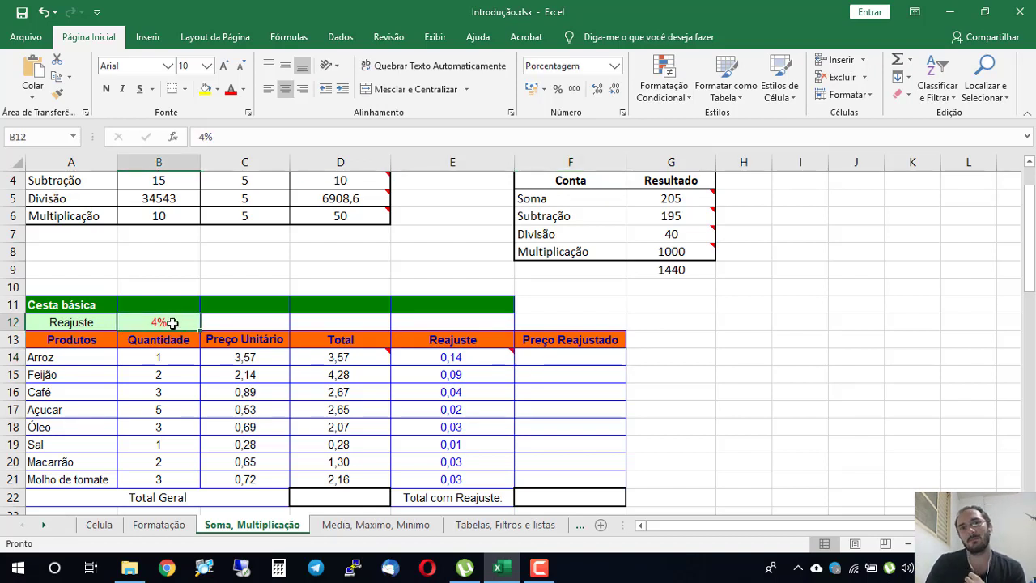
pyautogui.click(565, 357)
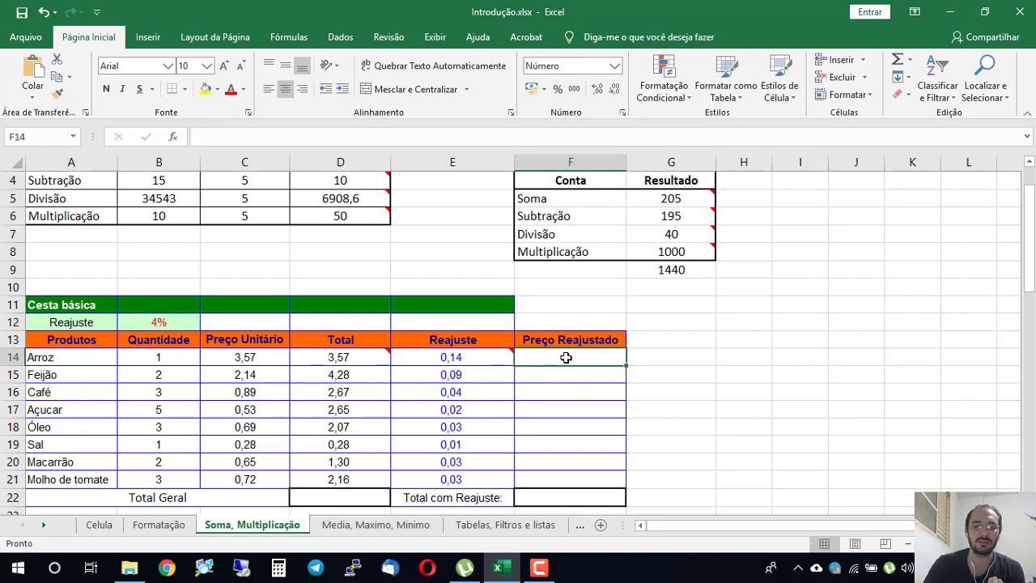
pyautogui.write('=')
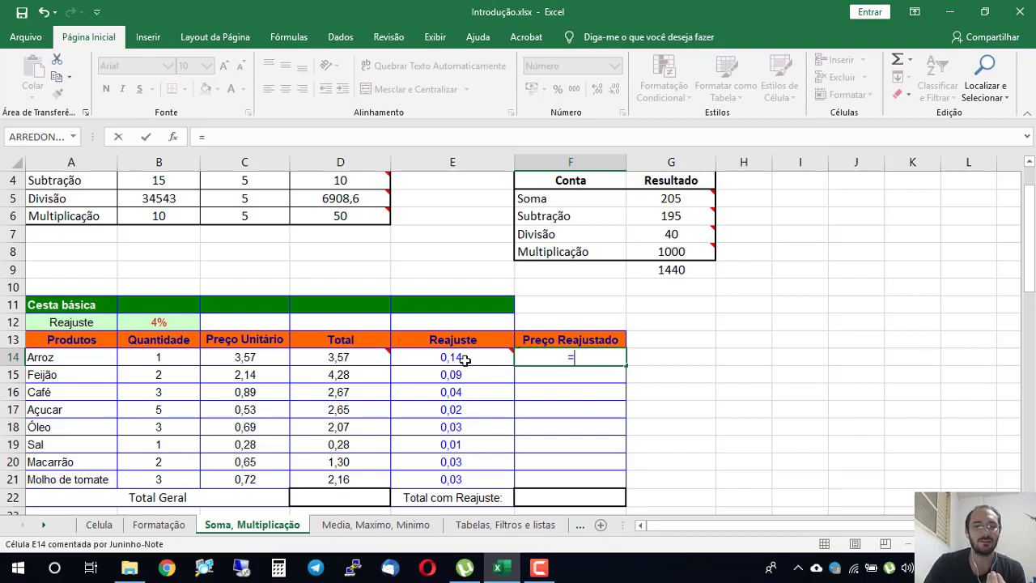
pyautogui.click(264, 356)
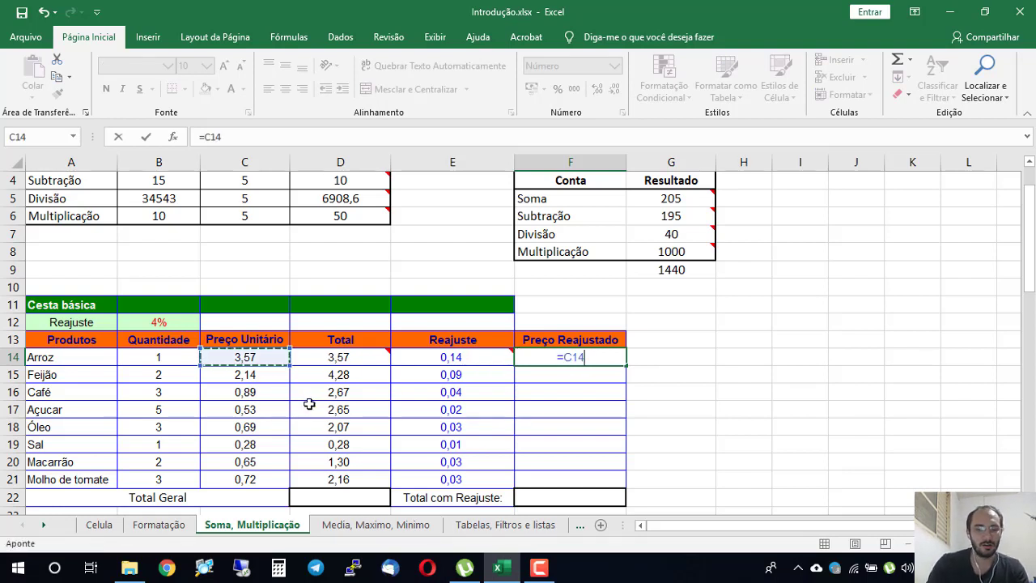
pyautogui.write('+')
pyautogui.click(460, 359)
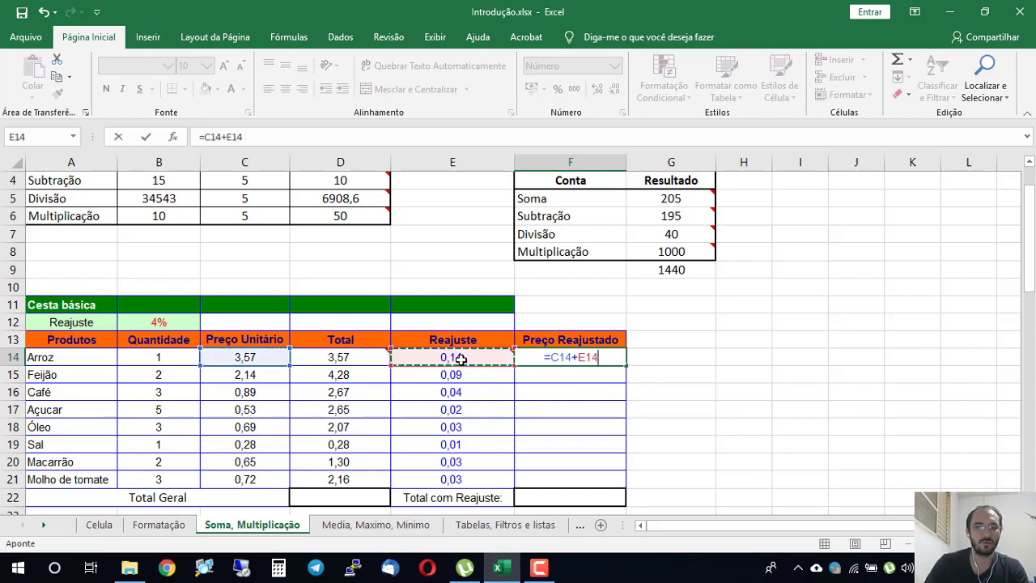
pyautogui.press('Return')
# Review the references in F14 and fill its formula down through F21
pyautogui.doubleClick(590, 361)
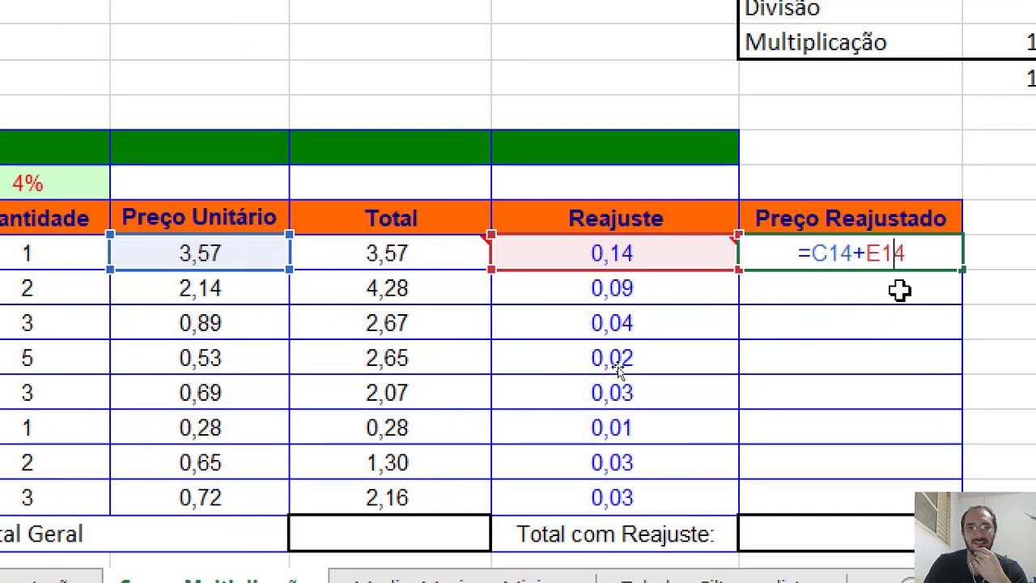
pyautogui.moveTo(963, 270); pyautogui.dragTo(982, 432)
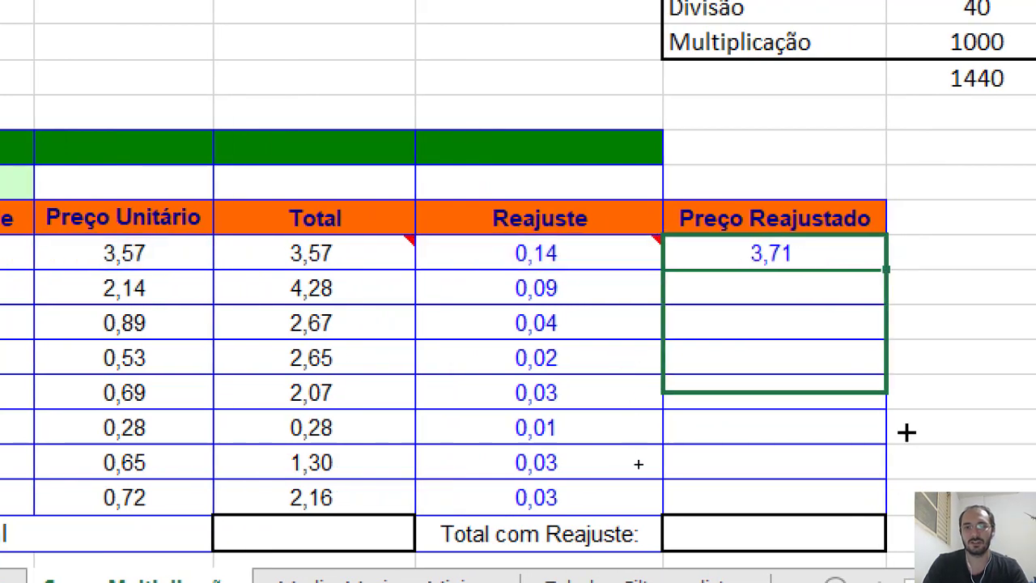
pyautogui.moveTo(906, 432); pyautogui.dragTo(913, 514)
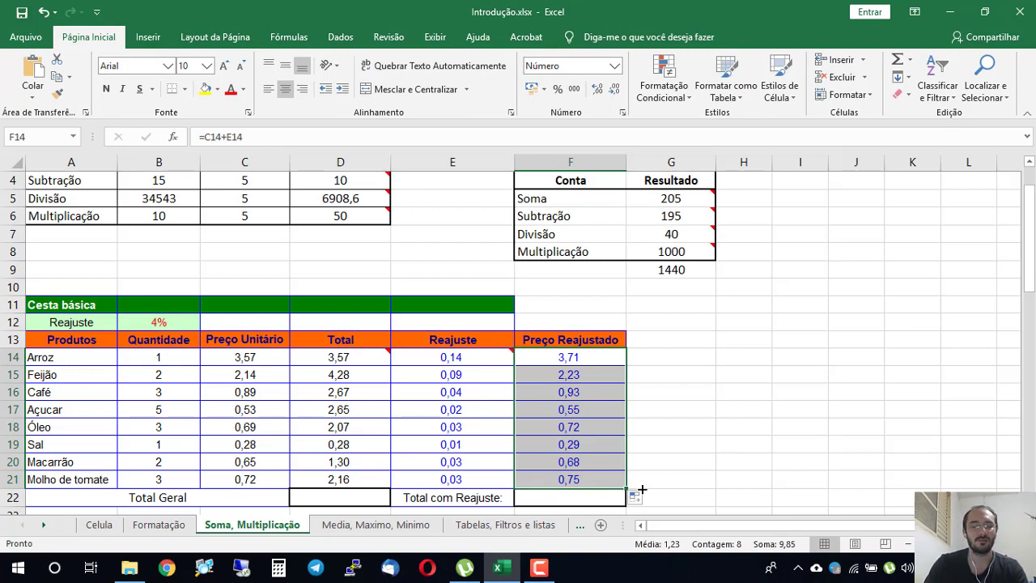
pyautogui.click(667, 464)
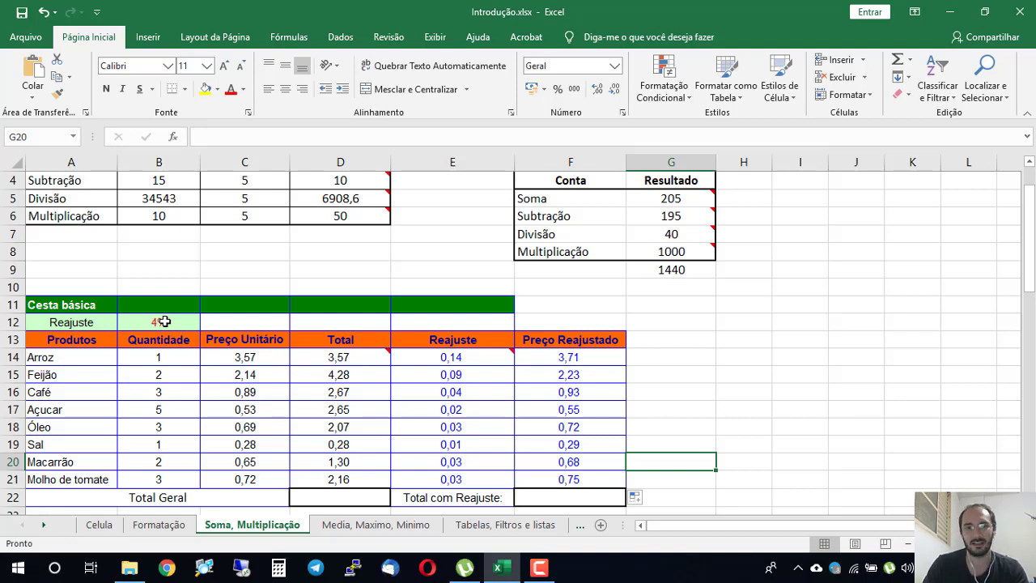
# Enter the formula =D14+D15+D16+D17+D18+D19+D20+D21 in cell D22 to calculate the Total Geral
pyautogui.scroll(-1, 365, 308)
pyautogui.click(332, 446)
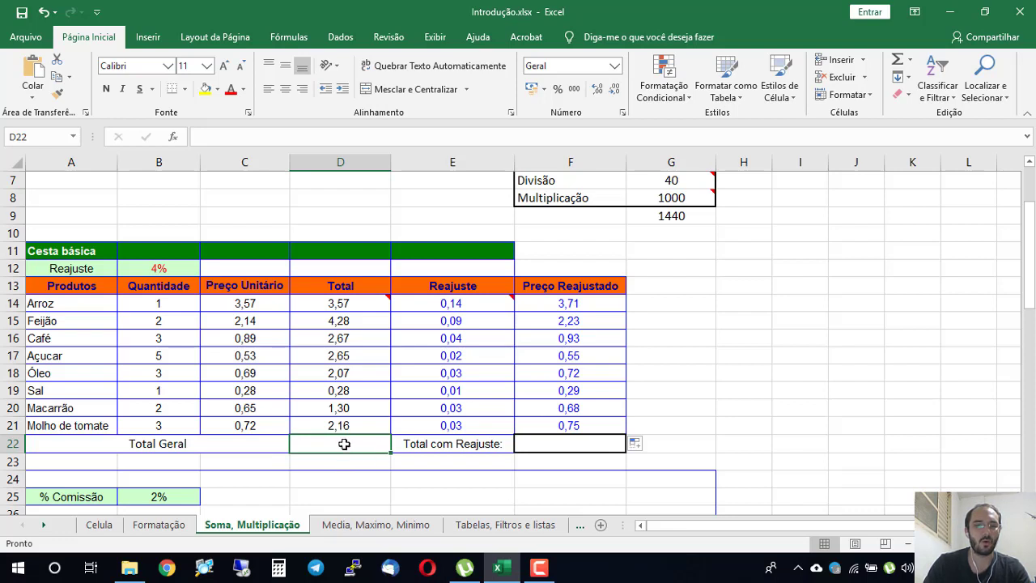
pyautogui.moveTo(340, 306); pyautogui.dragTo(341, 443)
pyautogui.click(342, 446)
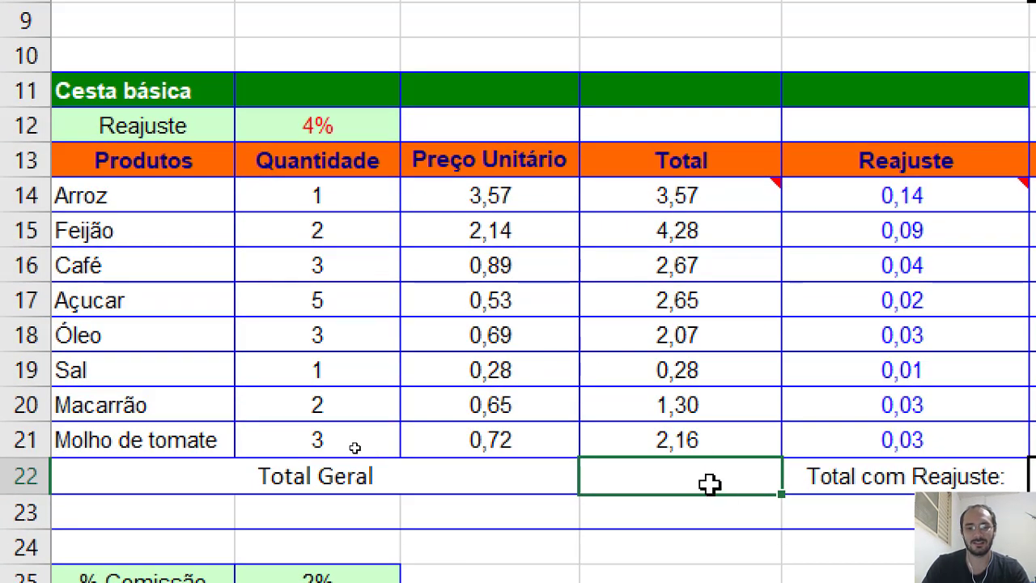
pyautogui.write('=')
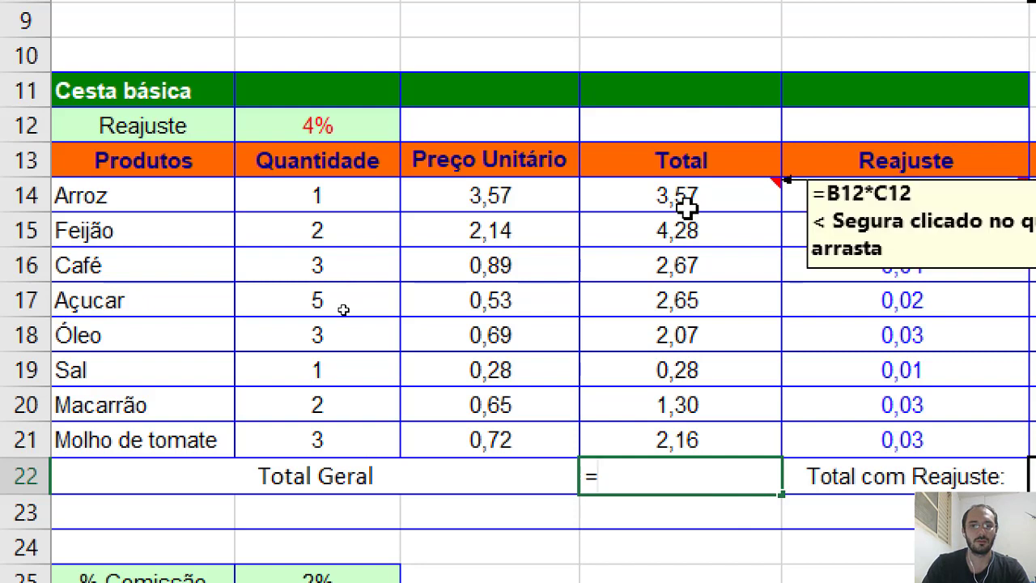
pyautogui.click(687, 203)
pyautogui.write('+')
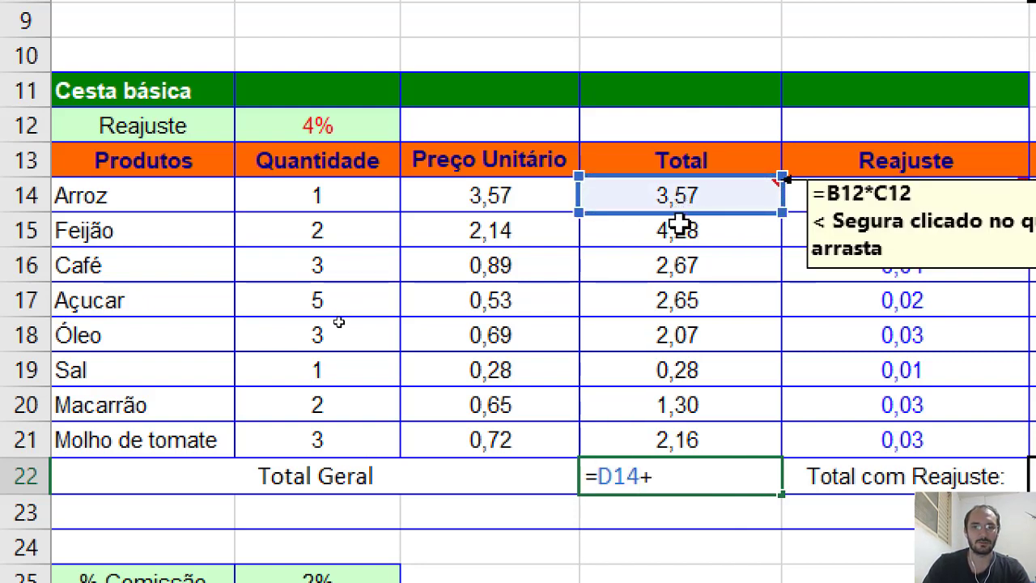
pyautogui.click(677, 230)
pyautogui.write('+')
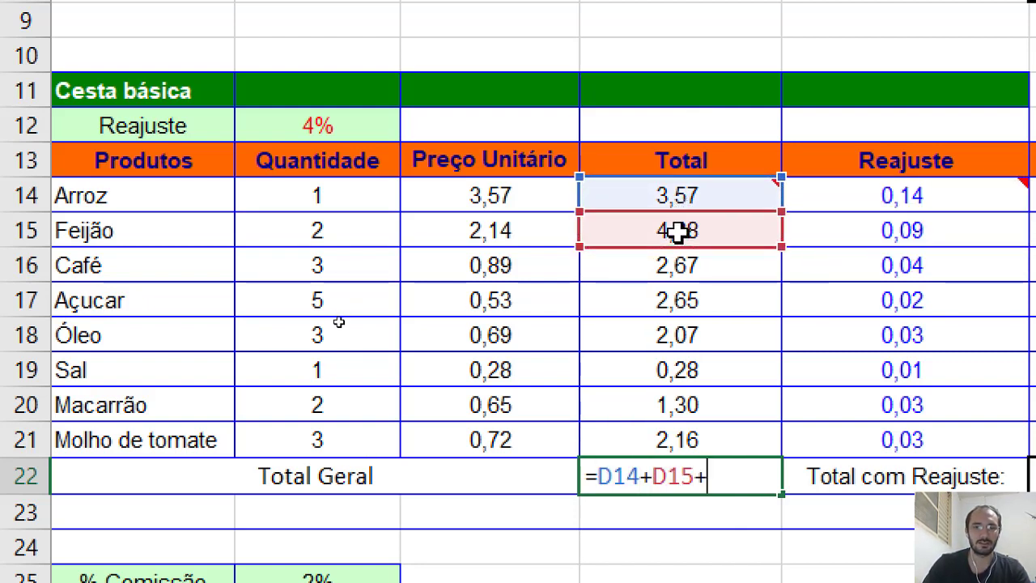
pyautogui.click(671, 272)
pyautogui.write('+')
pyautogui.click(690, 295)
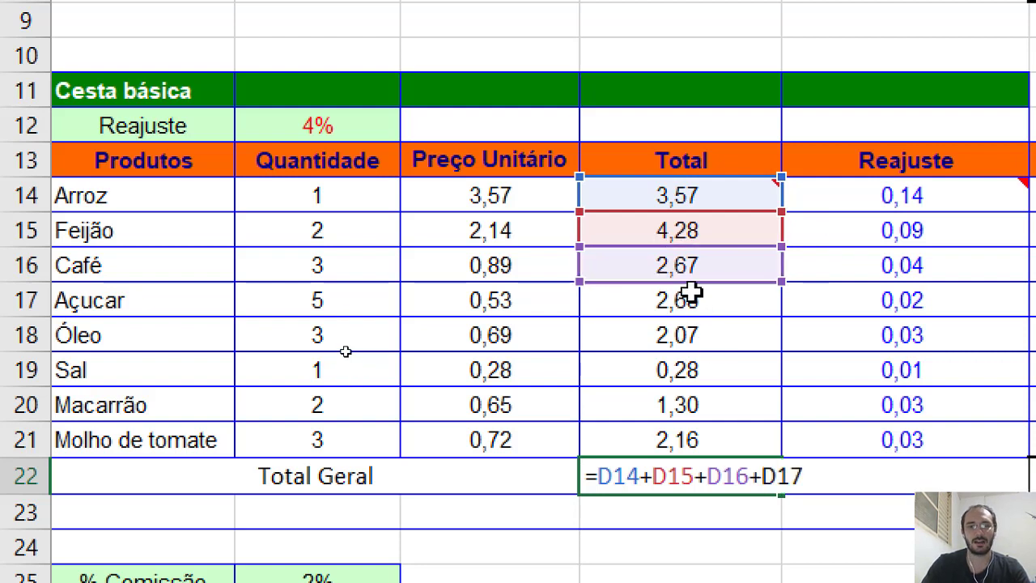
pyautogui.write('+')
pyautogui.click(628, 351)
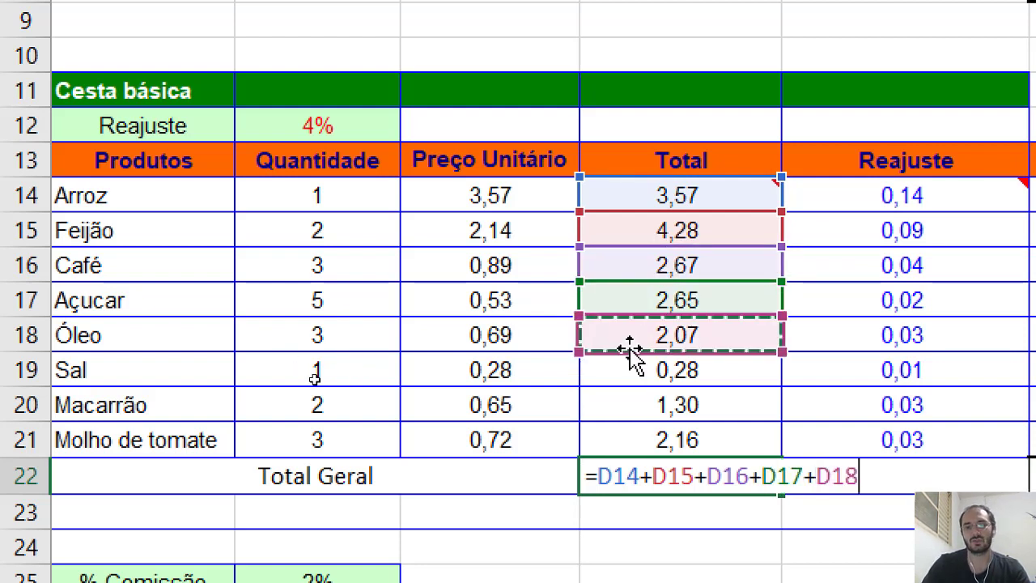
pyautogui.write('+')
pyautogui.click(653, 368)
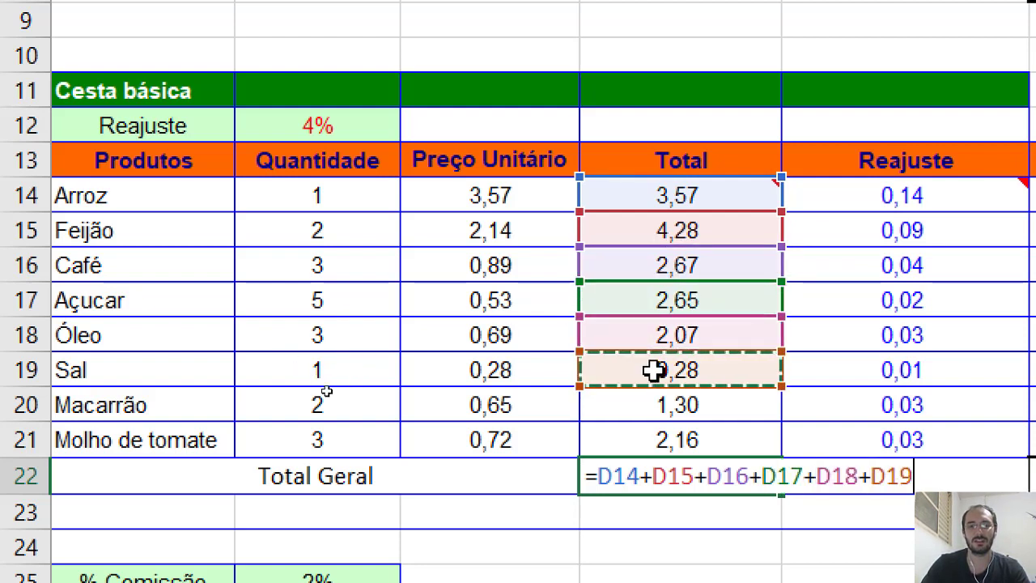
pyautogui.write('+')
pyautogui.click(671, 407)
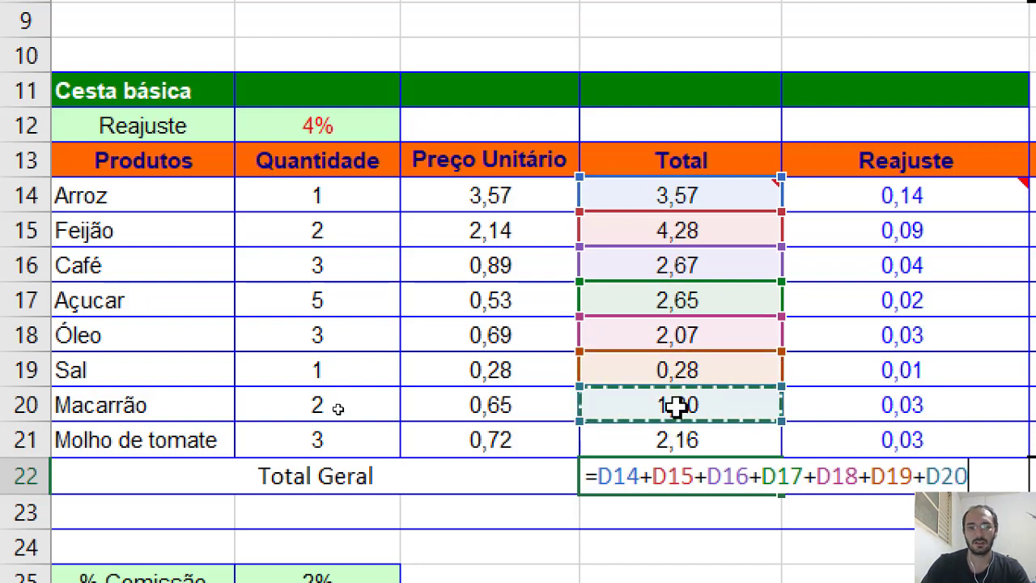
pyautogui.write('+')
pyautogui.click(659, 435)
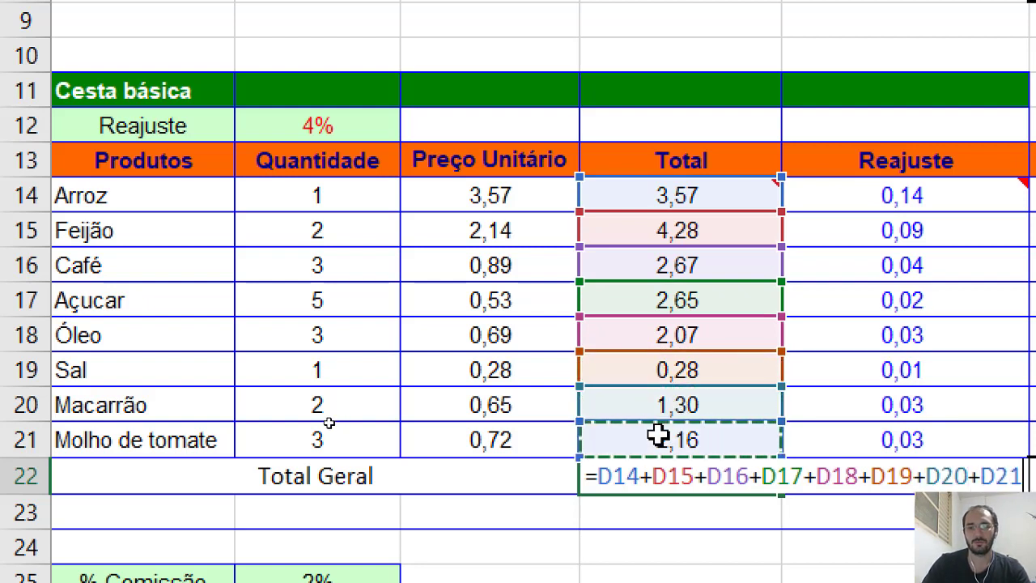
pyautogui.press('Return')
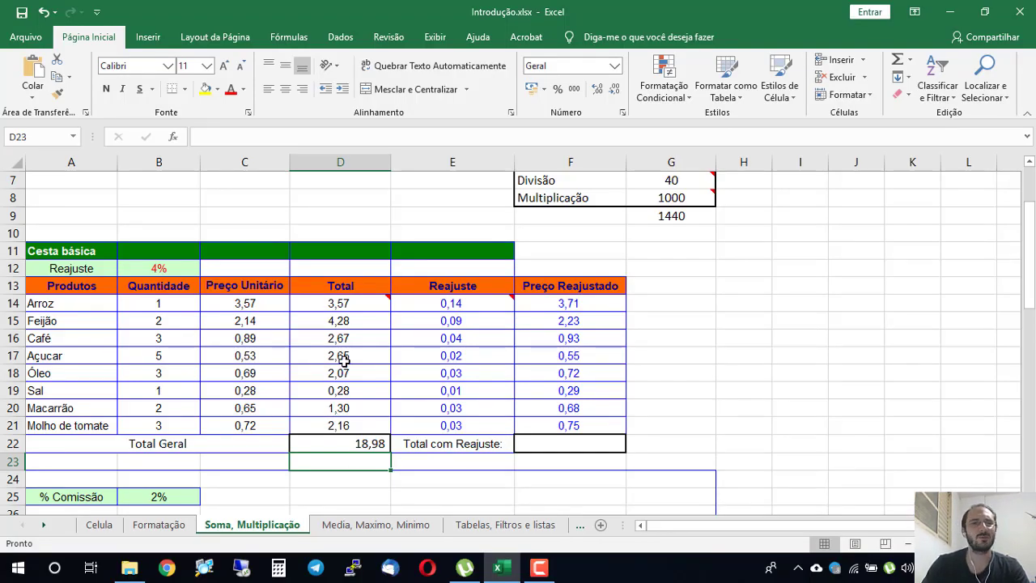
# Clear the addition formula from D22 and enter =SOMA(1;2;3) in its place
pyautogui.click(362, 448)
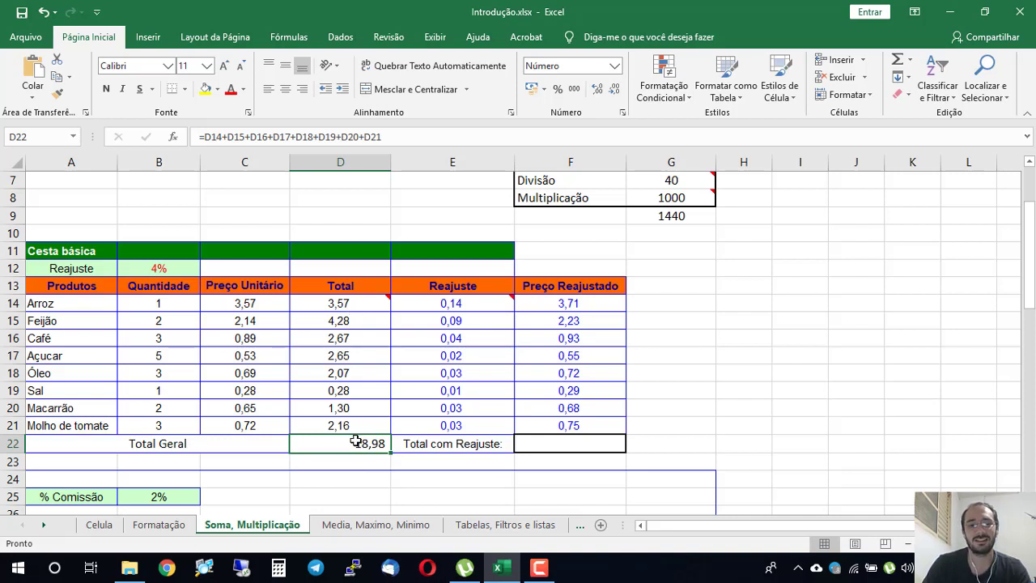
pyautogui.press('Delete')
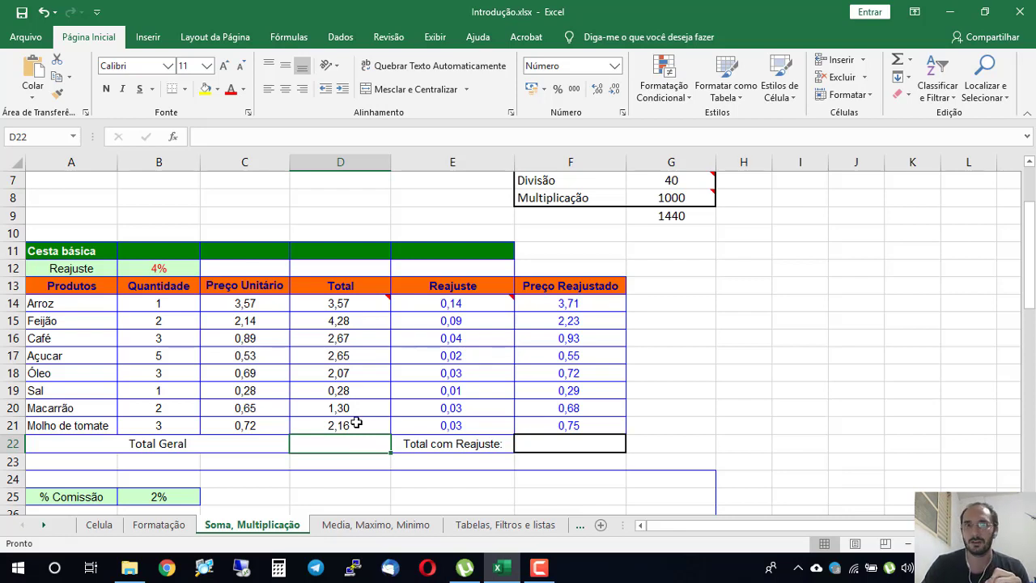
pyautogui.write('=')
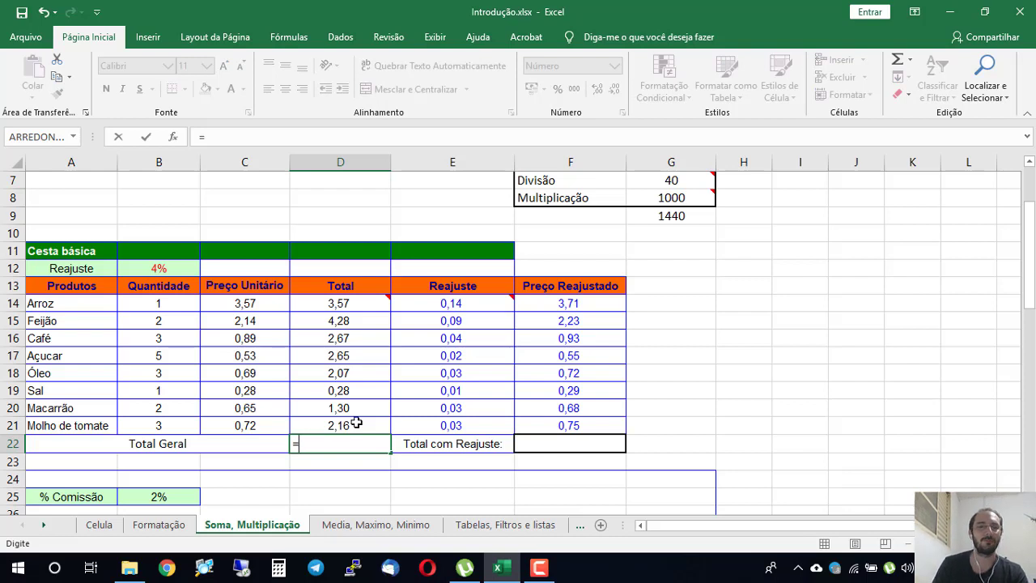
pyautogui.write('SOMA')
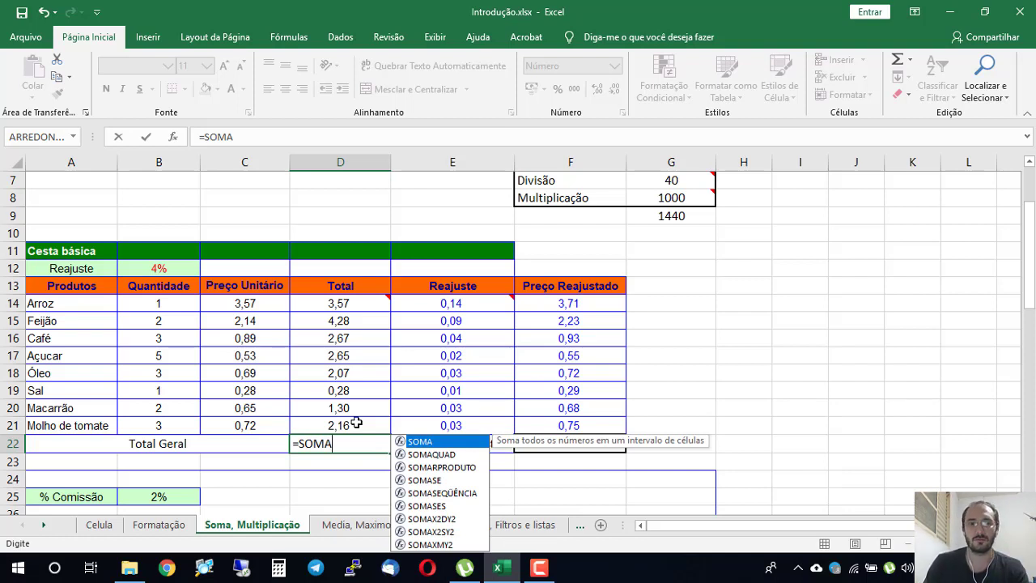
pyautogui.write('(')
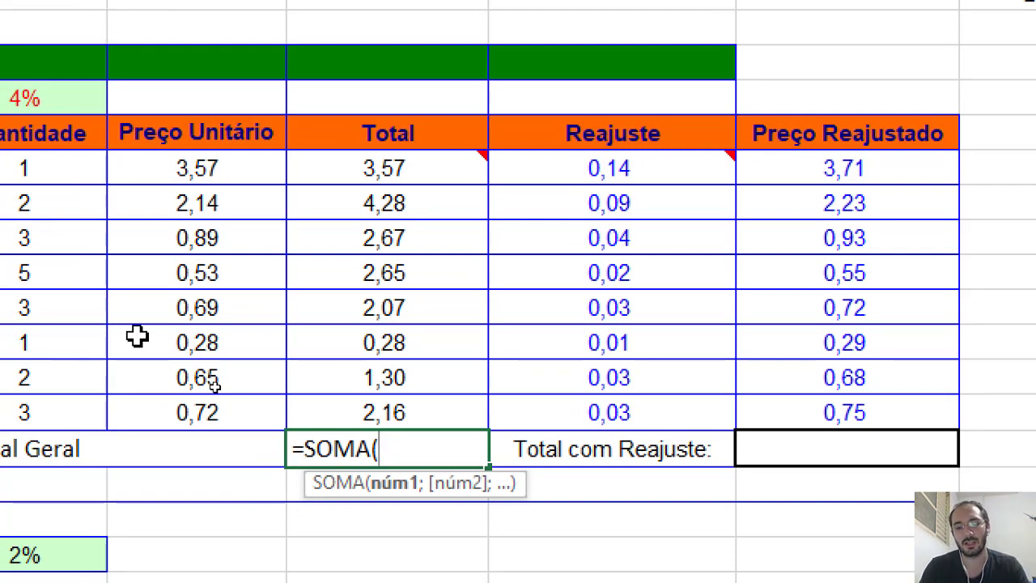
pyautogui.write('1;2;3')
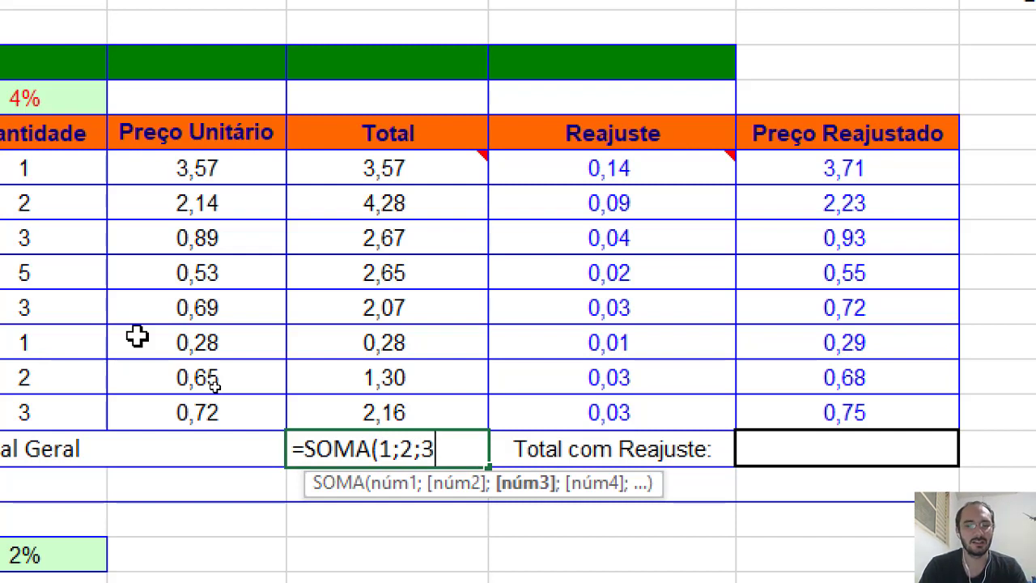
pyautogui.write(')')
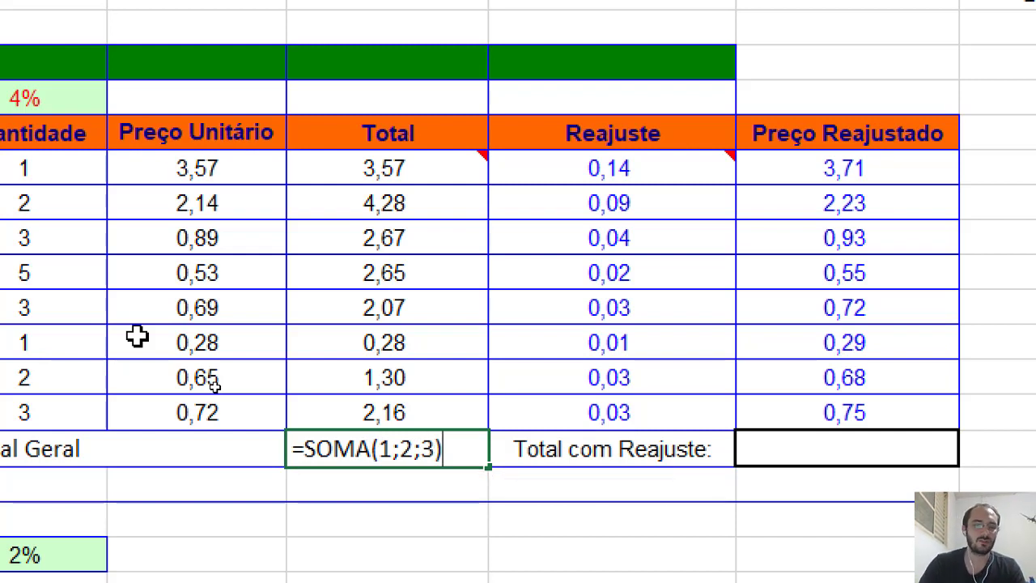
pyautogui.press('Return')
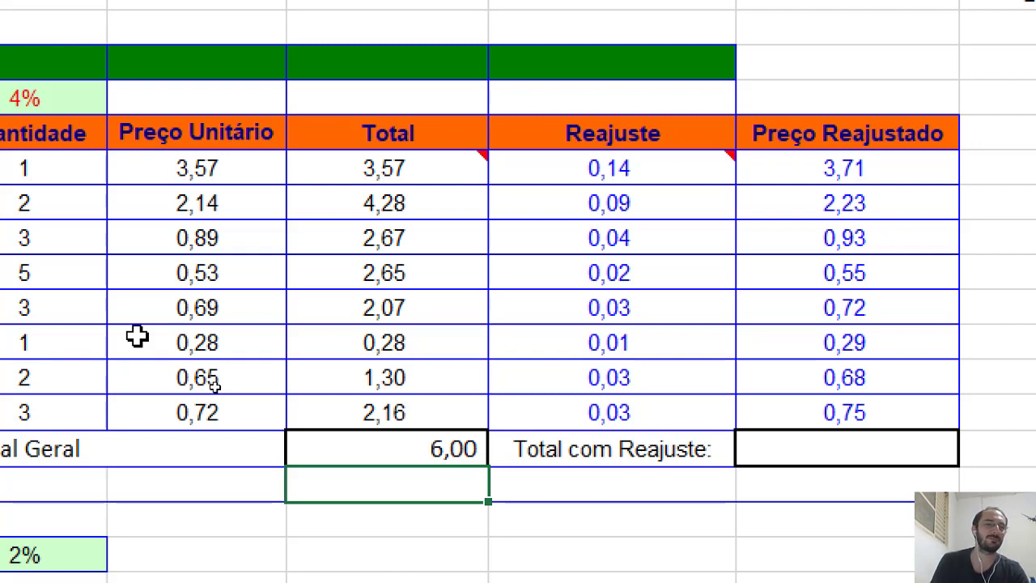
# Change the formula in D22 to =SOMA(D14;D15;D16;D17;D18;D19;D20;D21), listing each product's Total separately
pyautogui.press('Up')
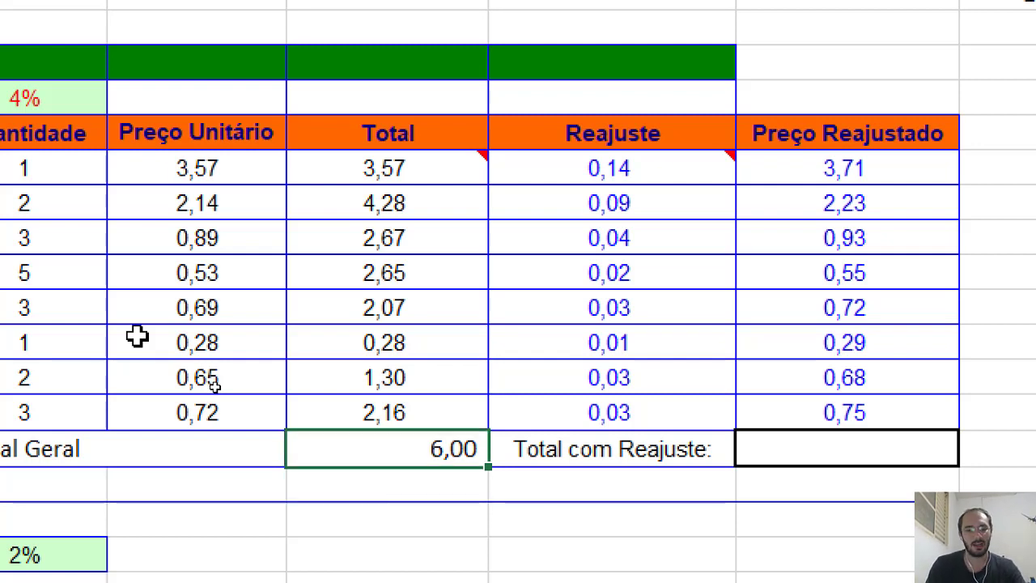
pyautogui.press('F2')
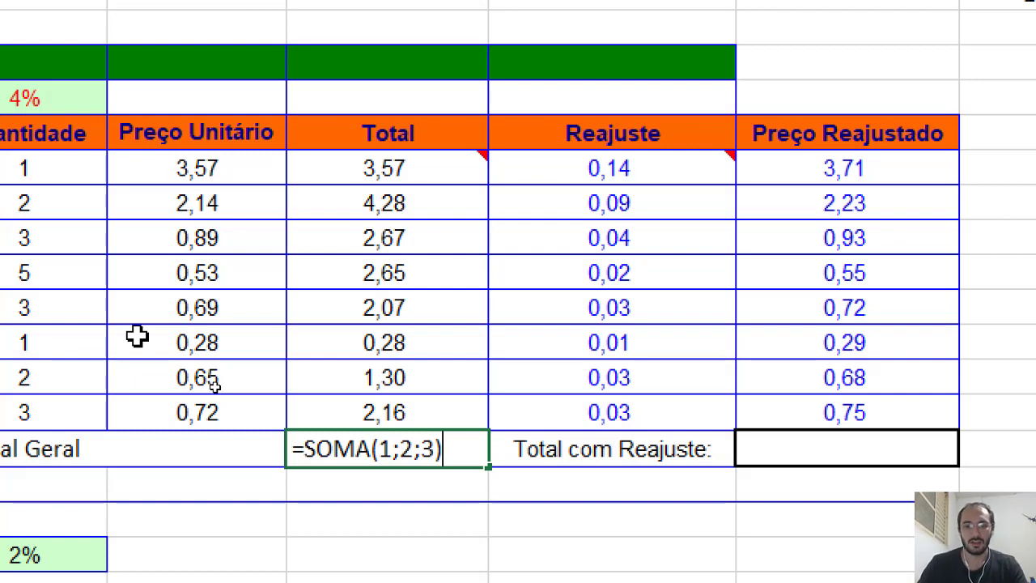
pyautogui.press('BackSpace')
pyautogui.press('BackSpace')
pyautogui.press('BackSpace')
pyautogui.press('BackSpace')
pyautogui.press('BackSpace')
pyautogui.press('BackSpace')
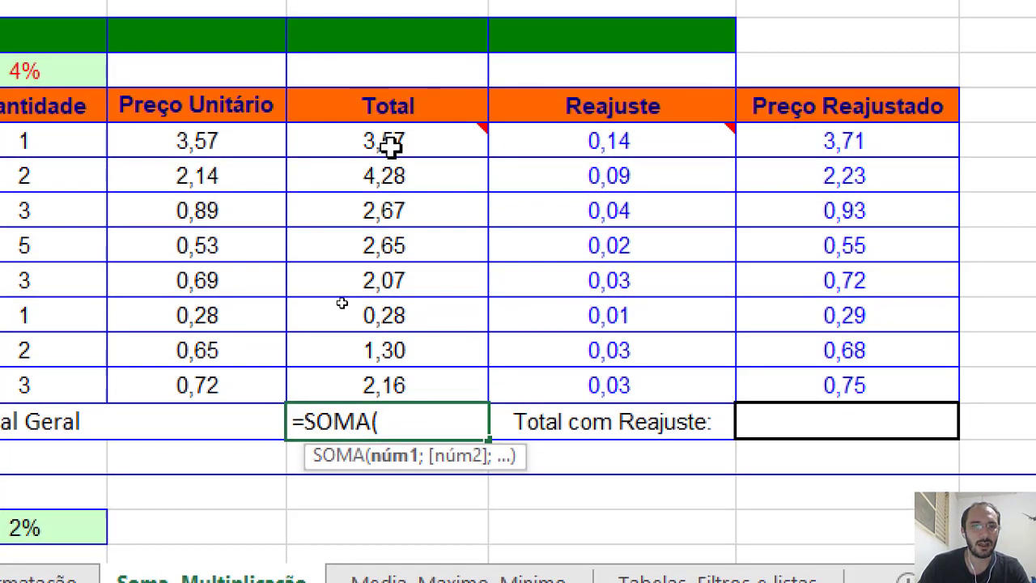
pyautogui.click(391, 142)
pyautogui.write(';')
pyautogui.click(416, 178)
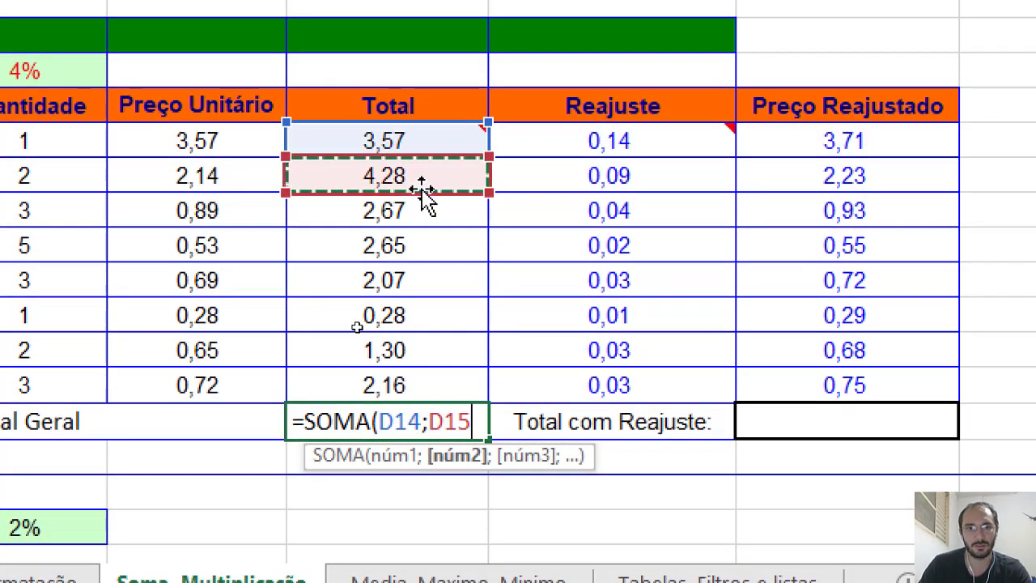
pyautogui.write(';')
pyautogui.click(392, 211)
pyautogui.write(';')
pyautogui.click(402, 245)
pyautogui.write(';')
pyautogui.click(404, 280)
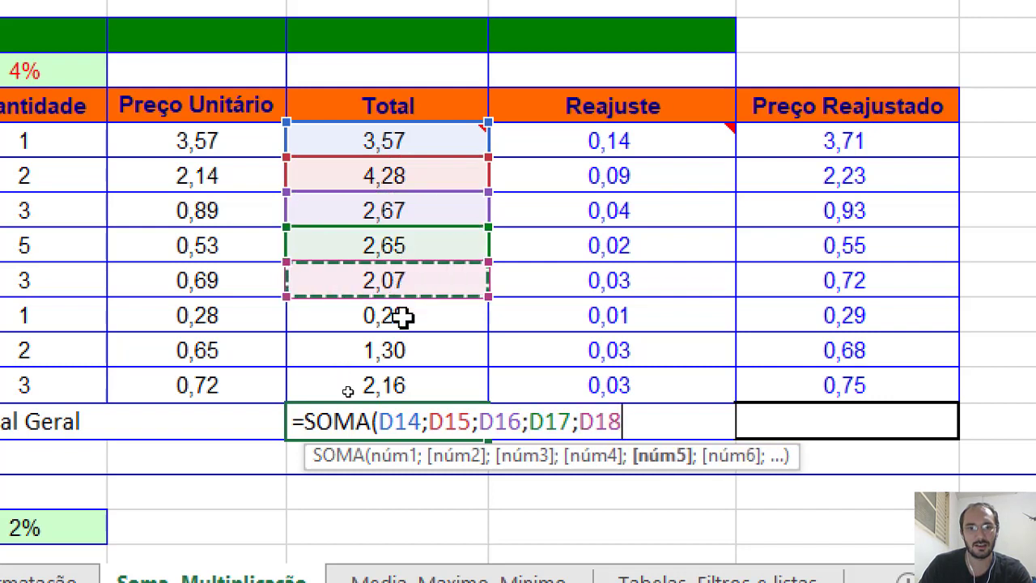
pyautogui.write(';')
pyautogui.click(402, 316)
pyautogui.write(';')
pyautogui.click(406, 351)
pyautogui.write(';')
pyautogui.click(404, 385)
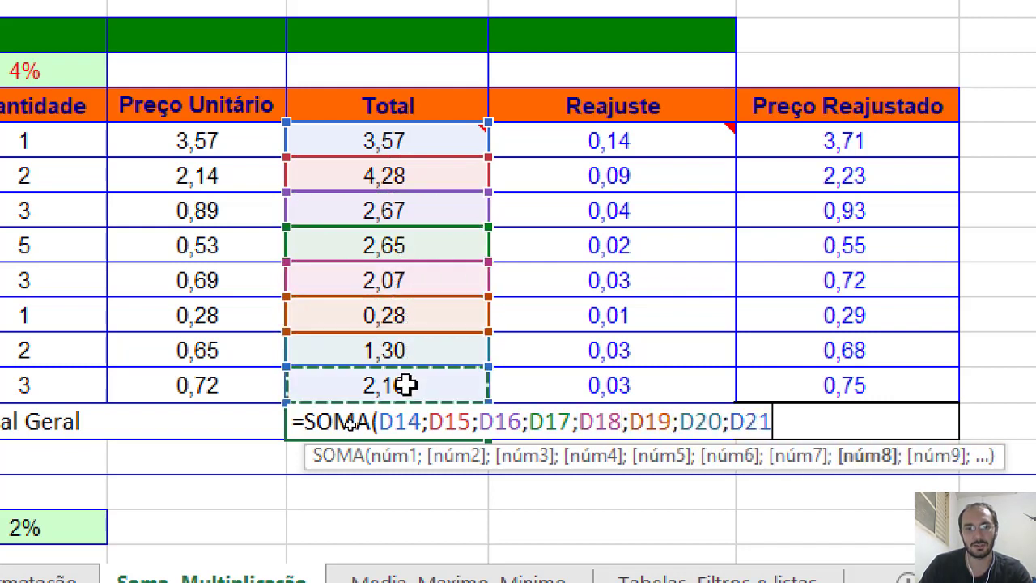
pyautogui.write(')')
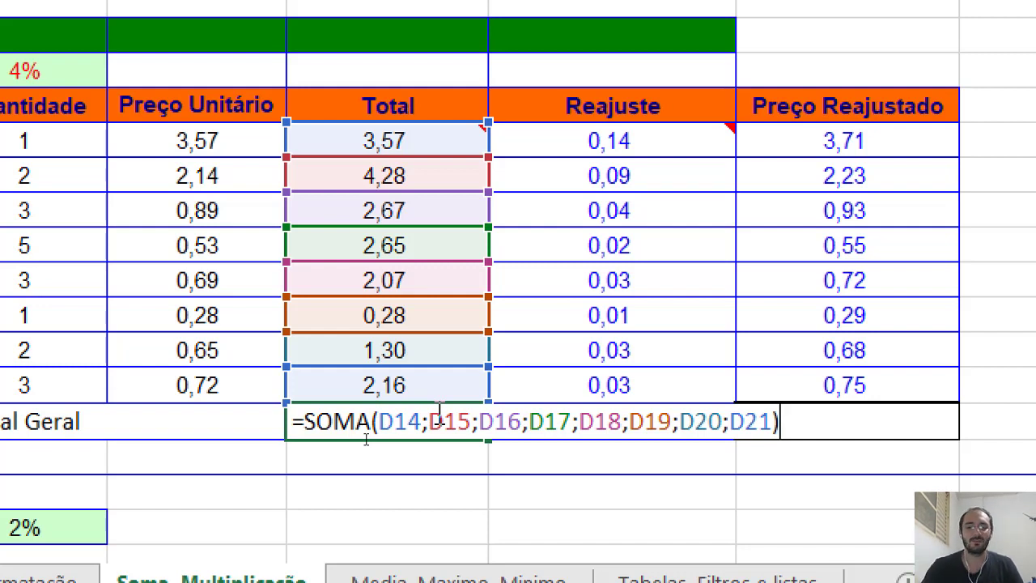
pyautogui.press('Return')
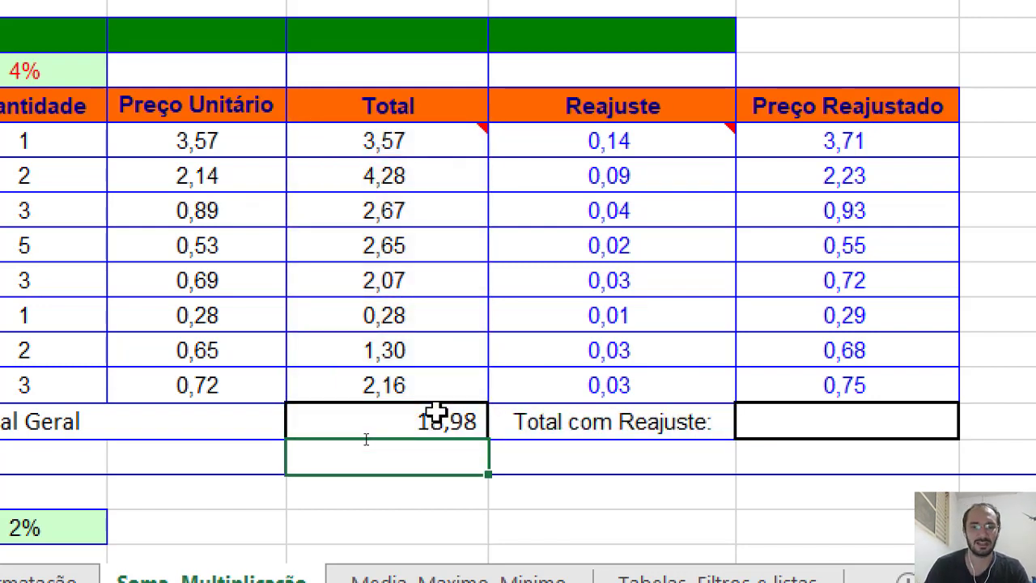
# Shorten the SOMA formula in D22 to the range form =SOMA(D14:D21)
pyautogui.click(437, 413)
pyautogui.press('F2')
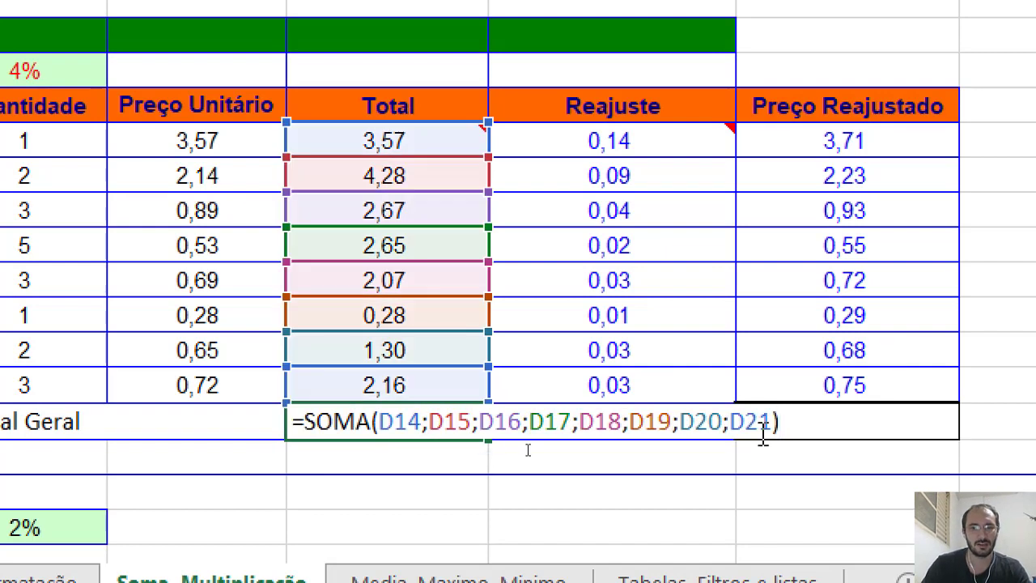
pyautogui.click(724, 429)
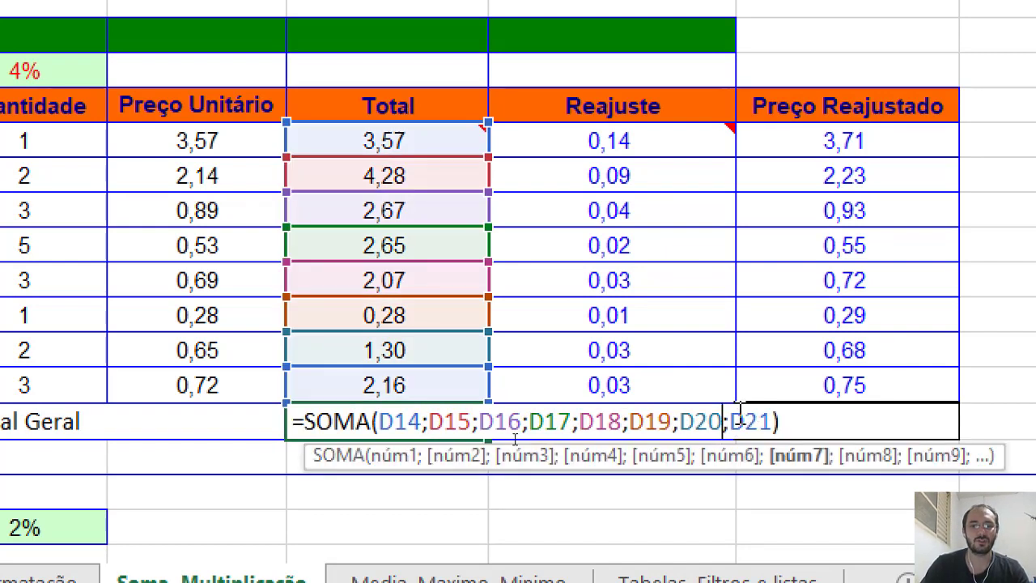
pyautogui.click(731, 414)
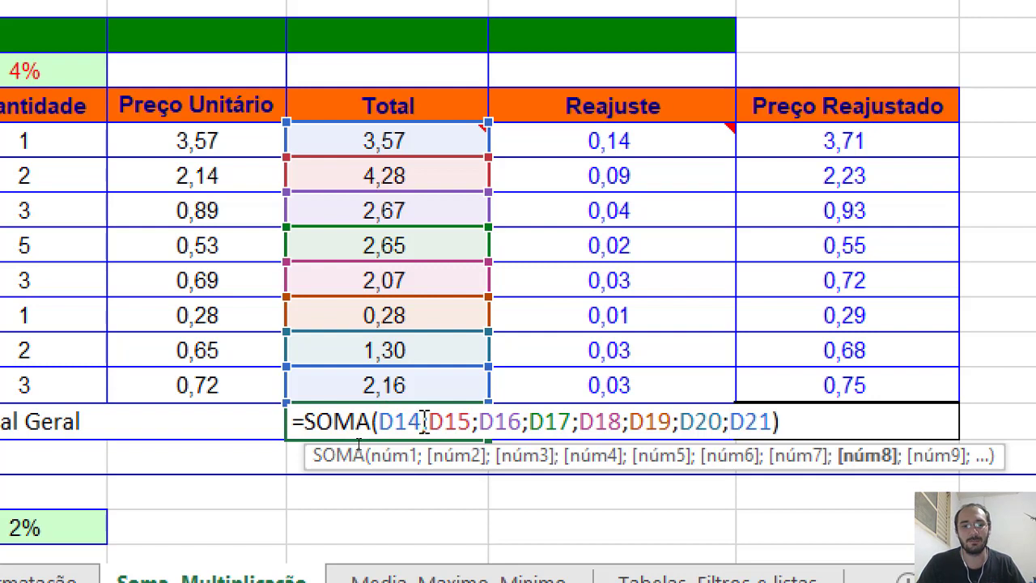
pyautogui.moveTo(426, 421); pyautogui.dragTo(732, 413)
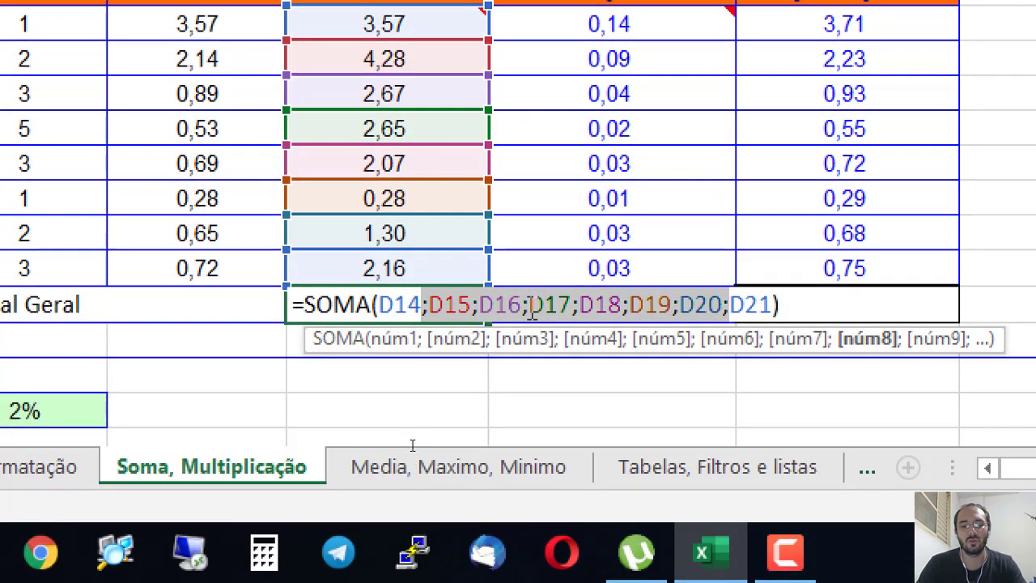
pyautogui.write(':')
pyautogui.hotkey('ctrl', 'z')
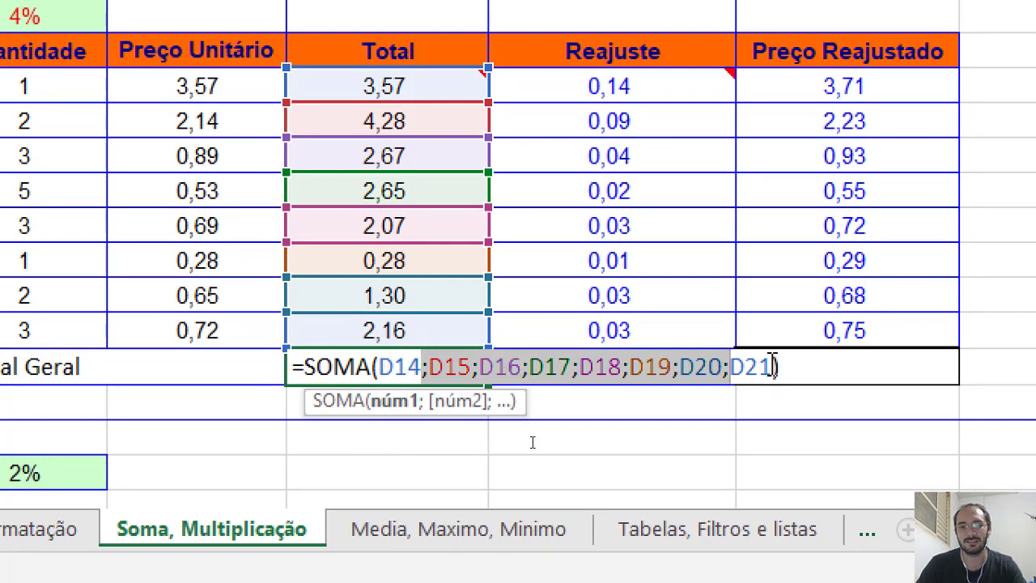
pyautogui.write(':')
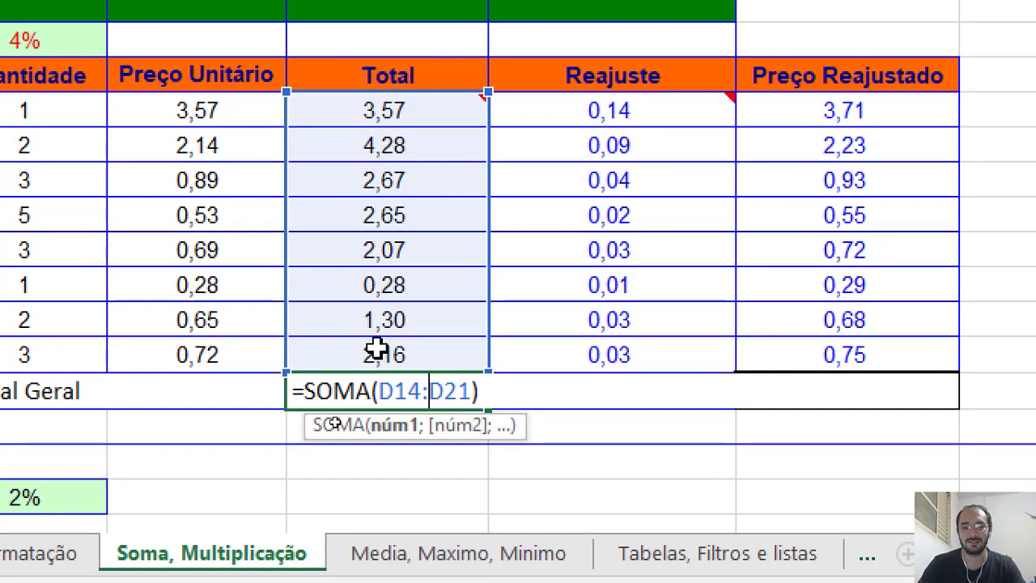
pyautogui.press('Return')
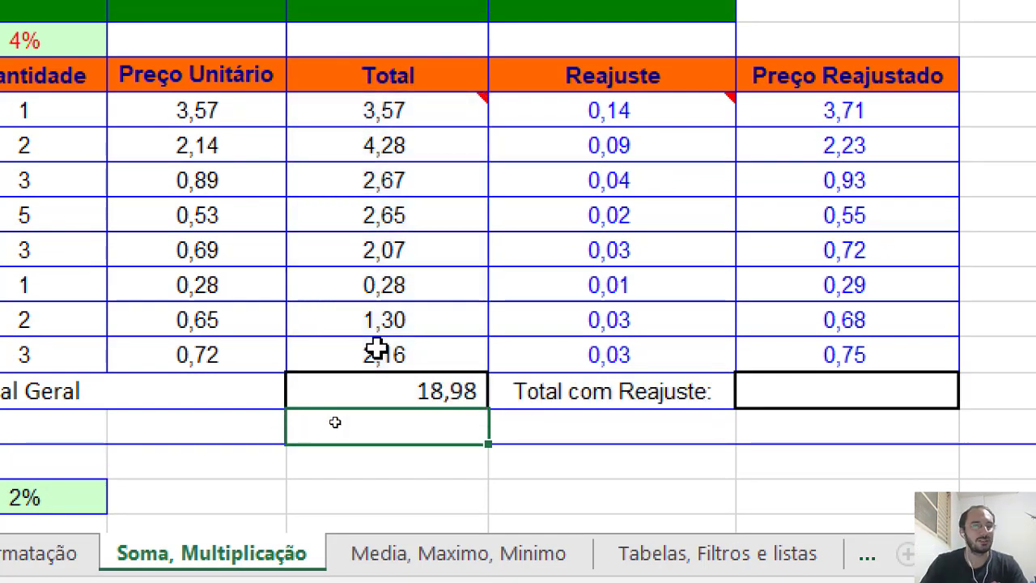
# Replace the content of D22 with a fresh =SOMA(D14:D21) formula, selecting the product Totals as its range
pyautogui.click(423, 392)
pyautogui.press('Delete')
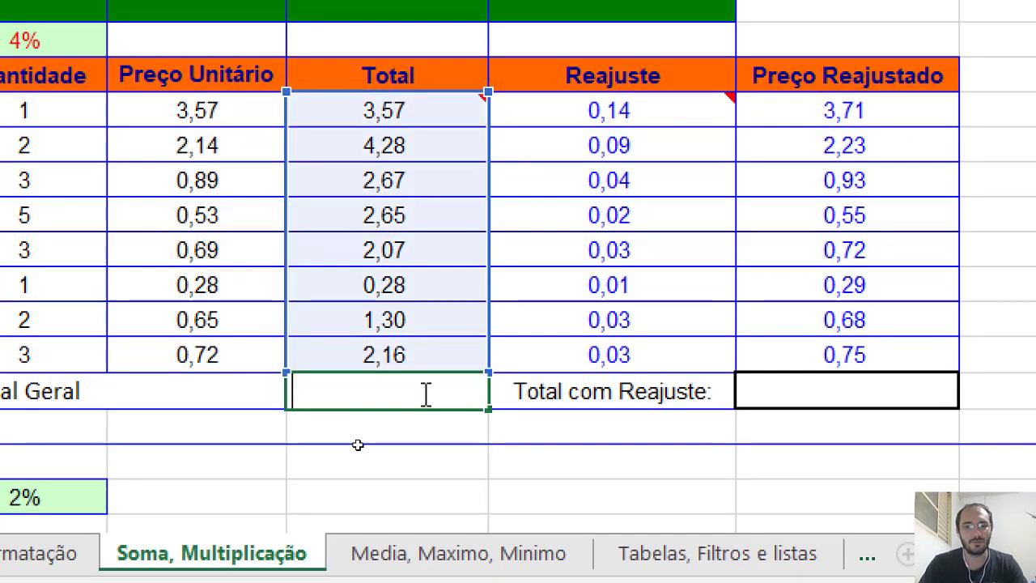
pyautogui.write('=soma(')
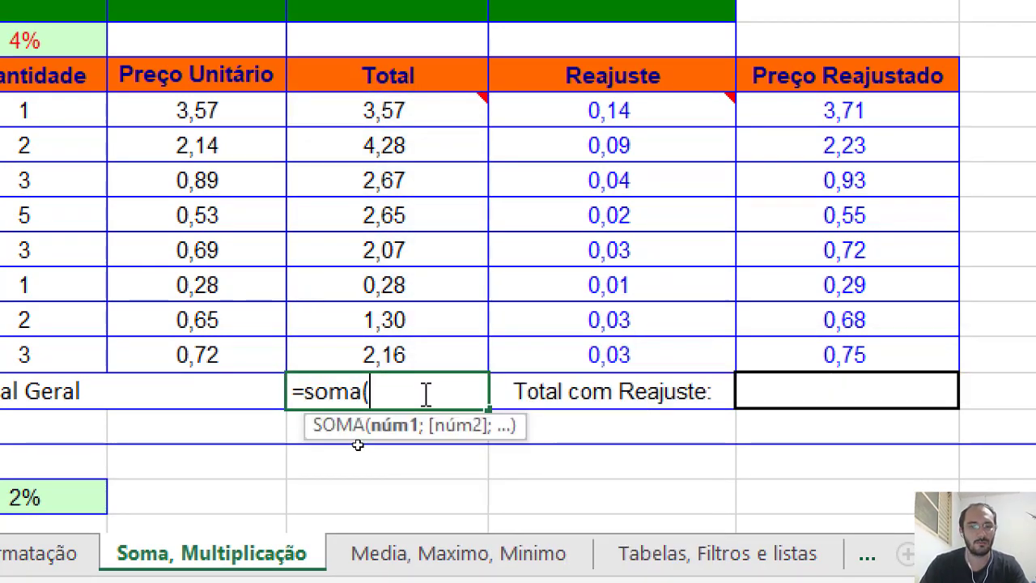
pyautogui.click(400, 105)
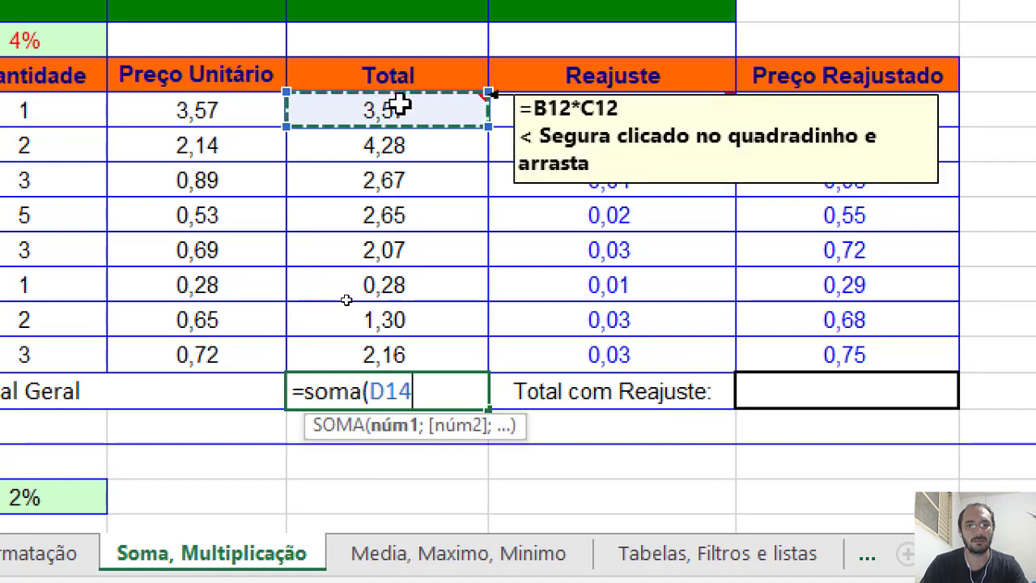
pyautogui.click(399, 106)
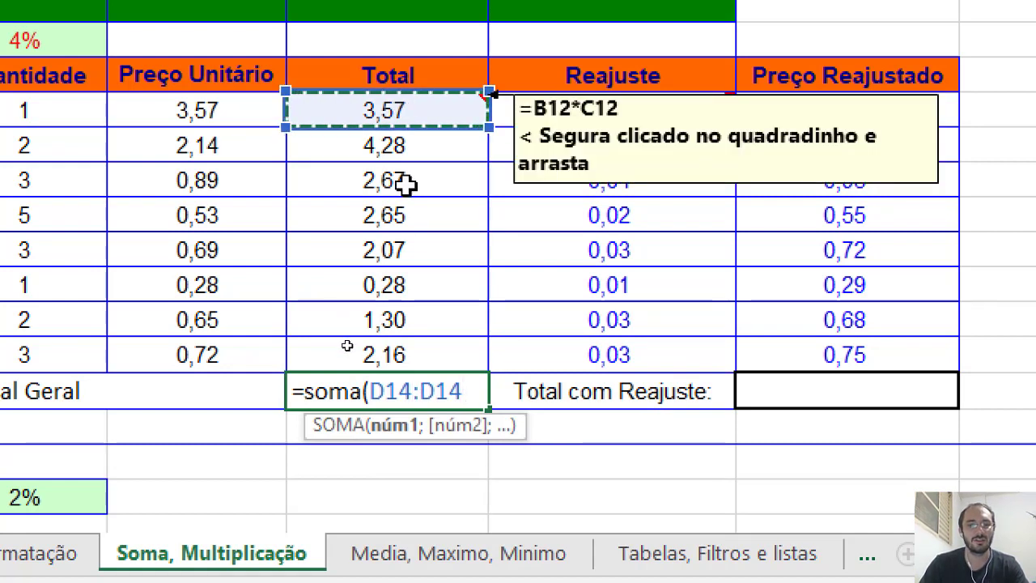
pyautogui.moveTo(390, 355); pyautogui.dragTo(390, 355)
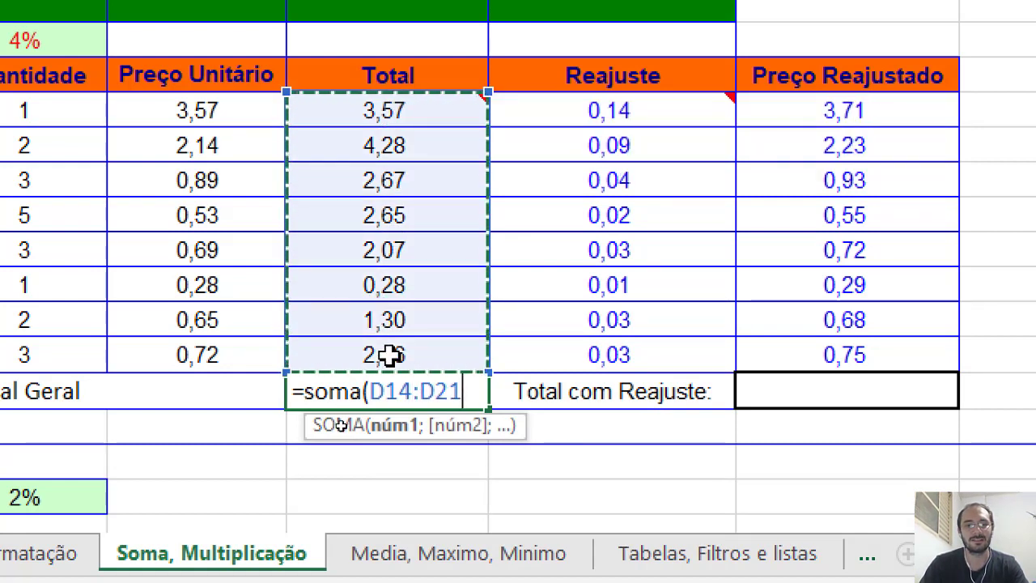
pyautogui.write(')')
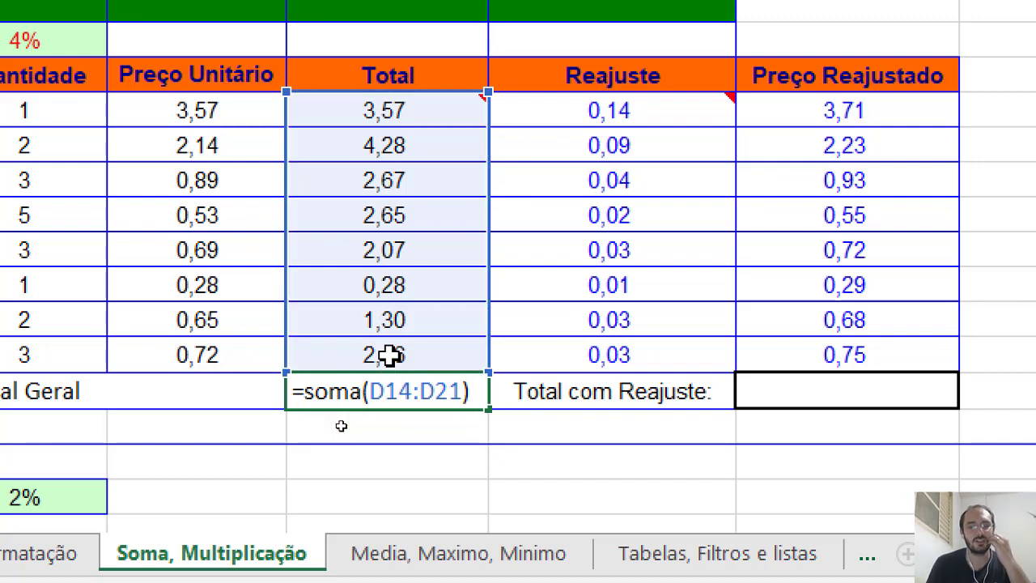
pyautogui.press('Return')
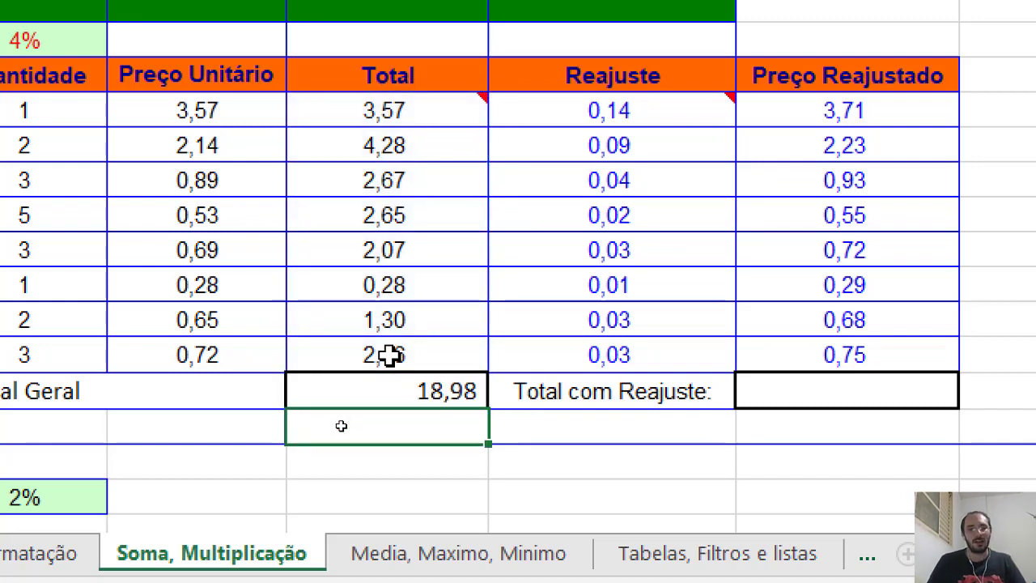
# Clear D22 once more and write the SOMA formula over the Total cells D14:D21 again, leaving it open for editing
pyautogui.press('Up')
pyautogui.press('Delete')
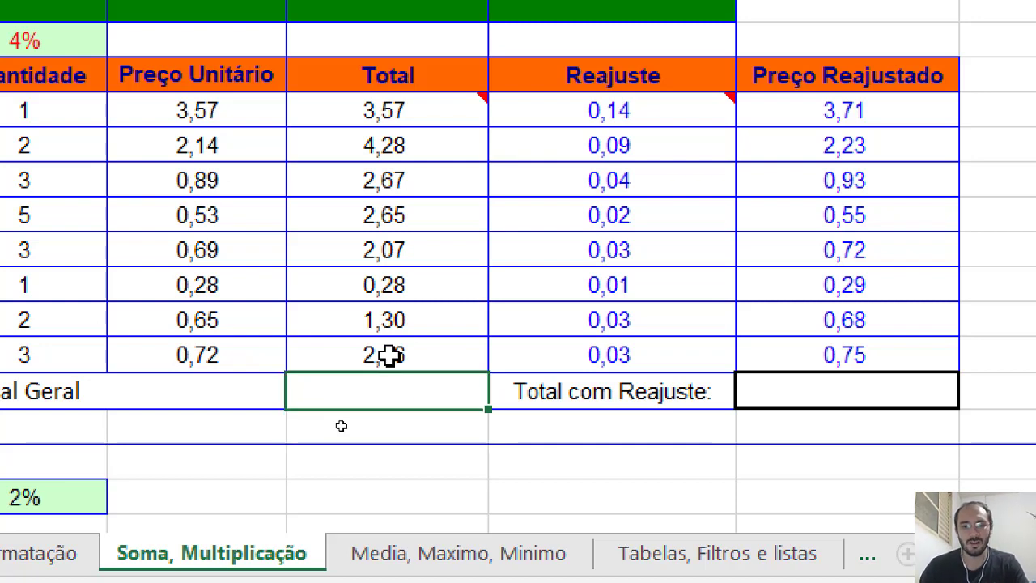
pyautogui.write('=soma(')
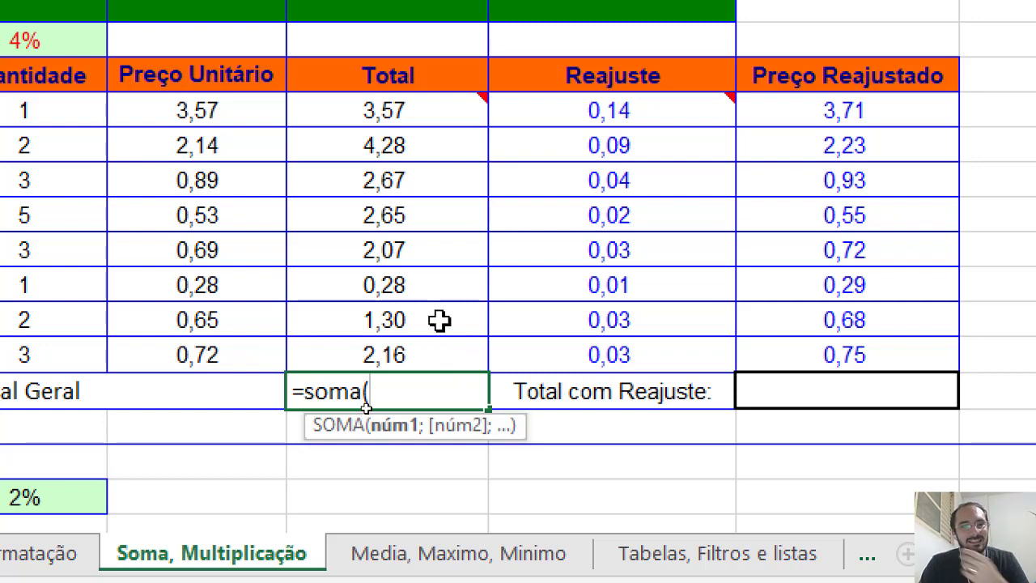
pyautogui.scroll(1, 439, 285)
pyautogui.click(430, 142)
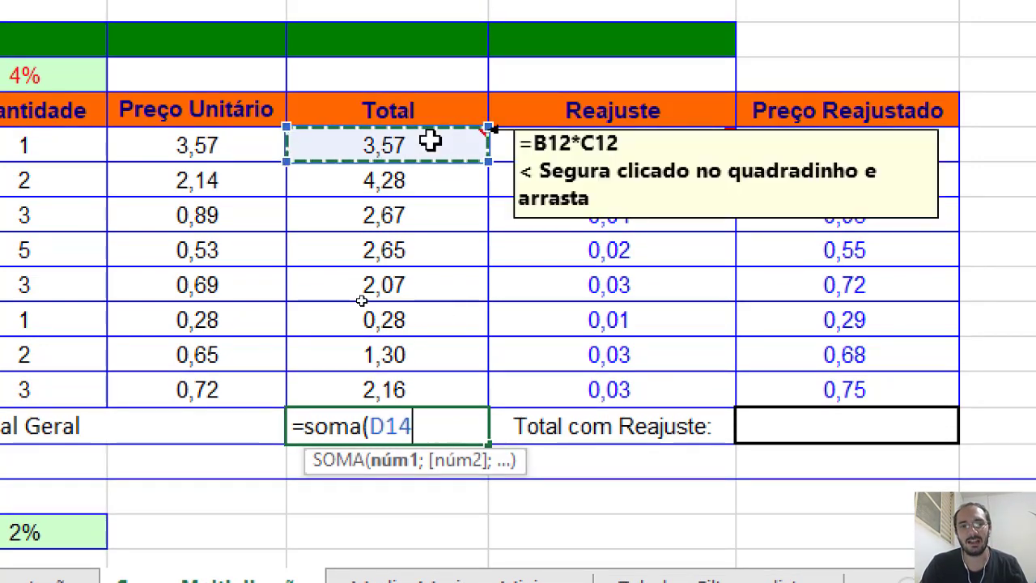
pyautogui.moveTo(429, 142); pyautogui.dragTo(415, 403)
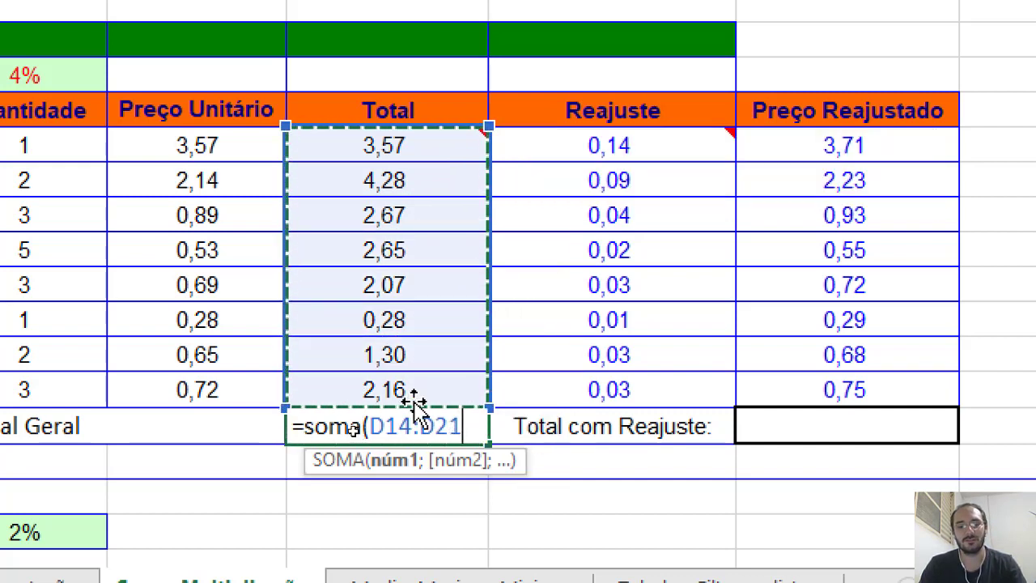
pyautogui.write(')')
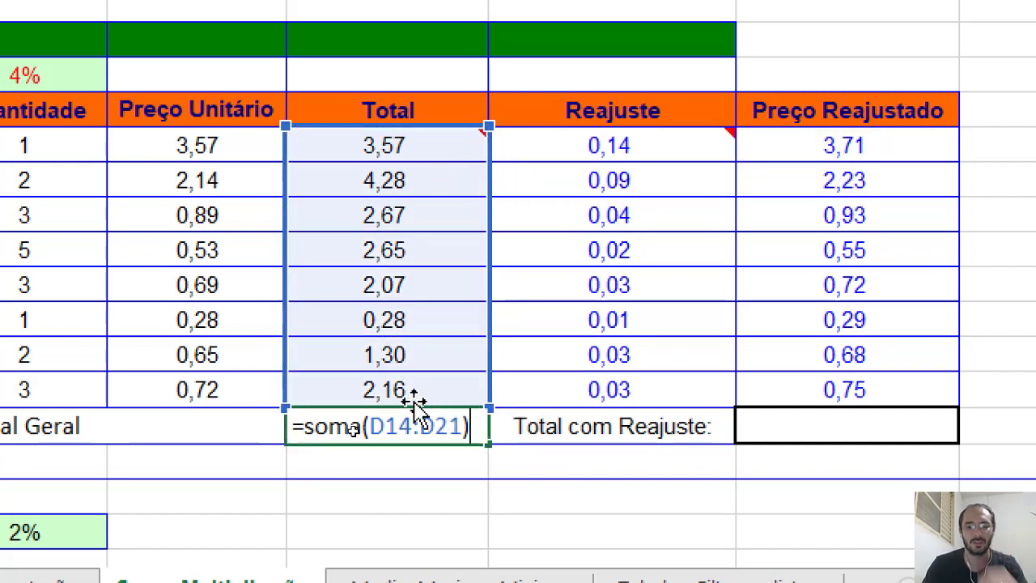
# Remove the range from the SOMA formula in D22 and sum the block D14:F21 across Total, Reajuste and Preço Reajustado instead
pyautogui.press('BackSpace')
pyautogui.press('BackSpace')
pyautogui.press('BackSpace')
pyautogui.press('BackSpace')
pyautogui.press('BackSpace')
pyautogui.press('BackSpace')
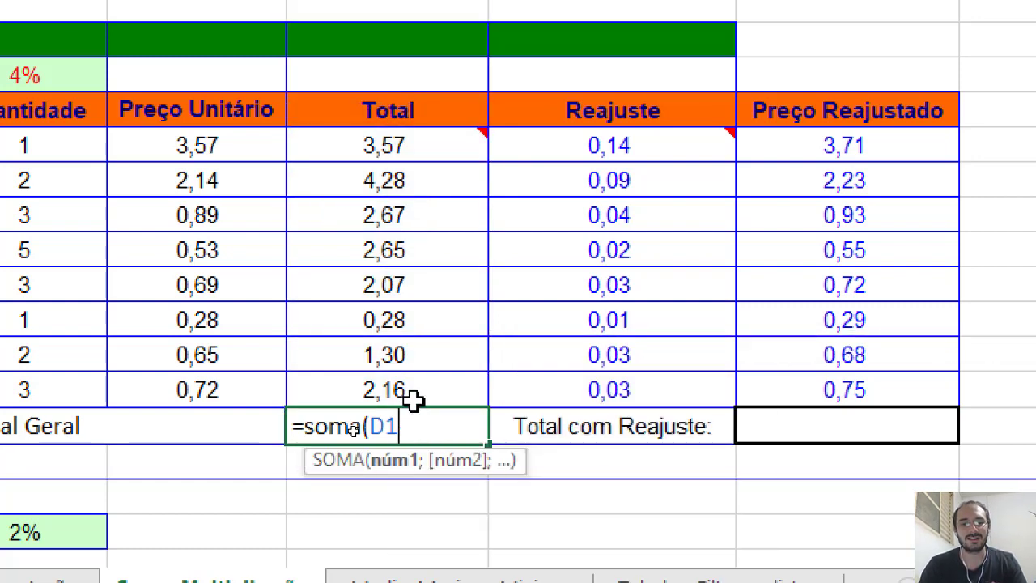
pyautogui.press('BackSpace')
pyautogui.press('BackSpace')
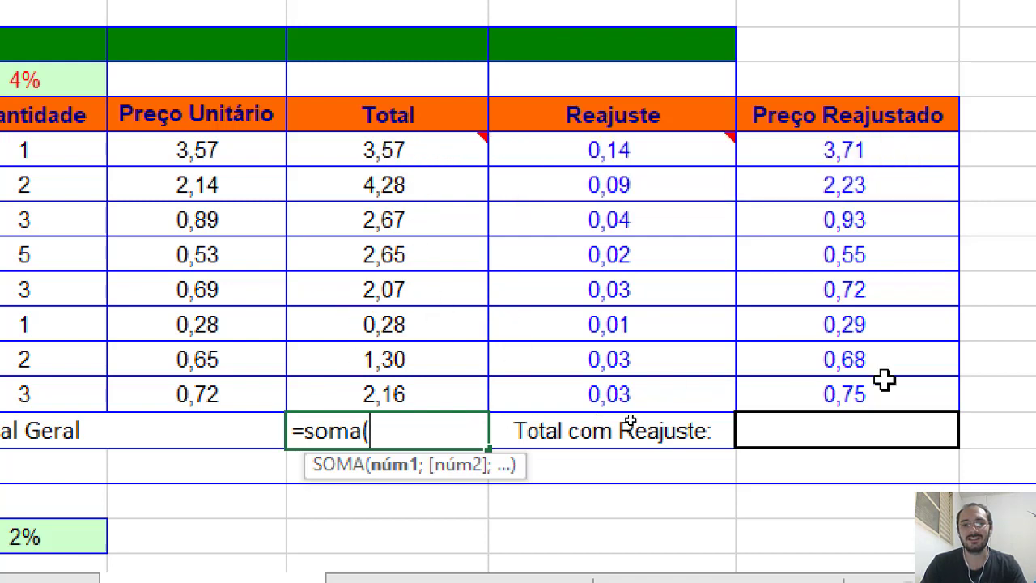
pyautogui.click(316, 147)
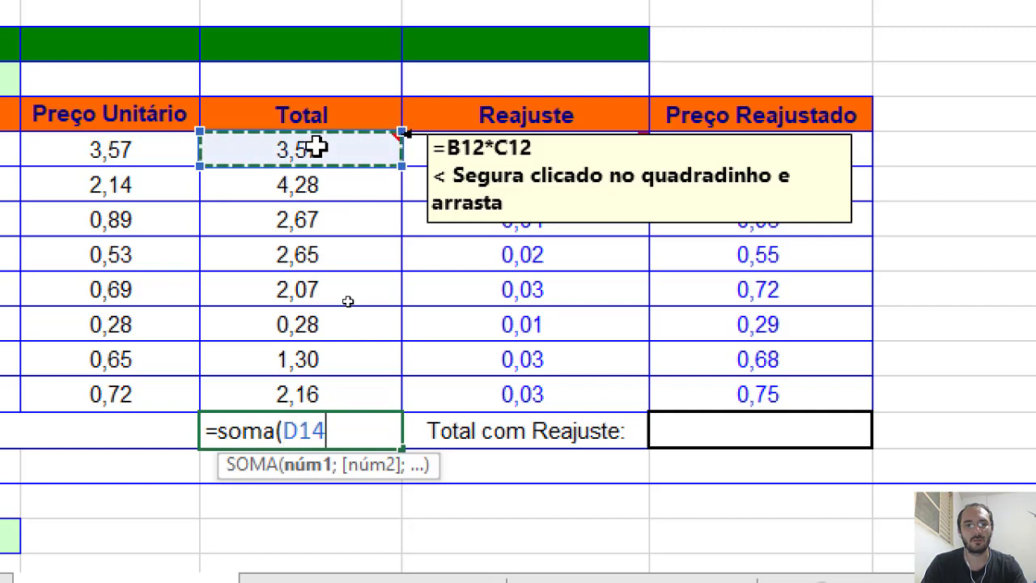
pyautogui.moveTo(316, 147); pyautogui.dragTo(721, 382)
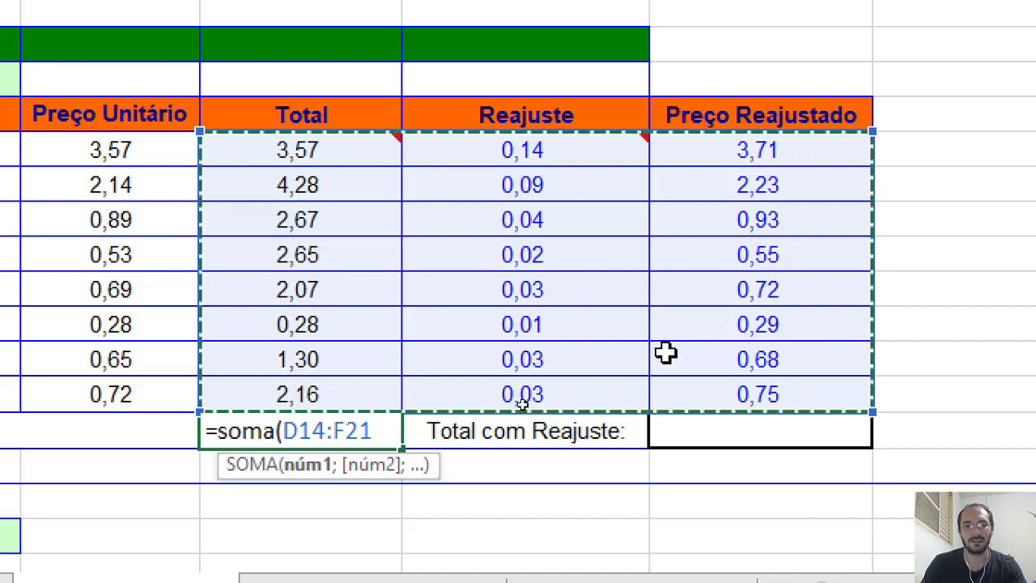
pyautogui.write(')')
pyautogui.press('Return')
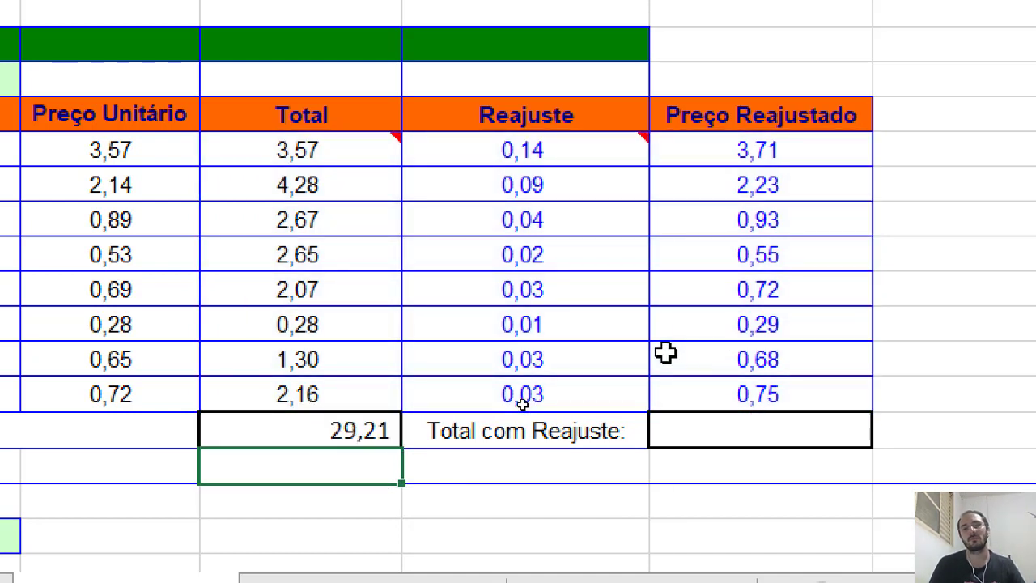
# Edit the SOMA formula in D22 so that its range covers only the Total column, D14:D21
pyautogui.press('Up')
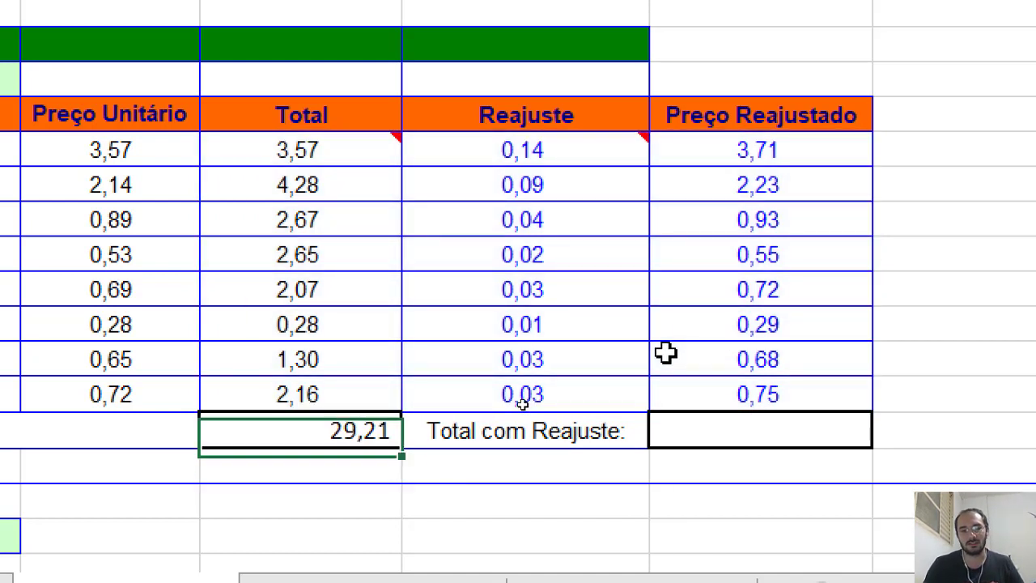
pyautogui.press('Left')
pyautogui.hotkey('shift', 'Left')
pyautogui.hotkey('shift', 'Left')
pyautogui.hotkey('shift', 'Left')
pyautogui.hotkey('shift', 'Left')
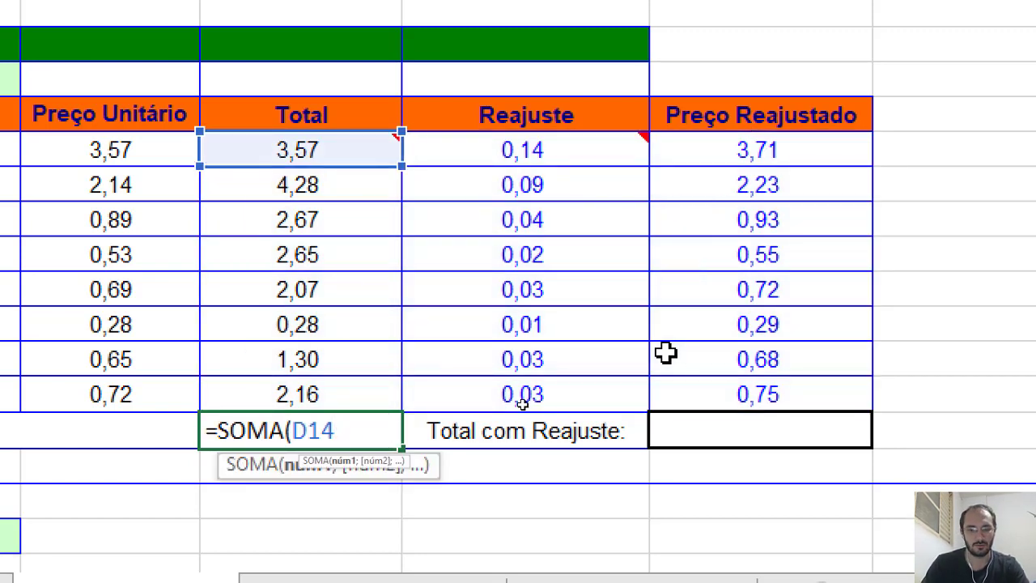
pyautogui.write(':D21')
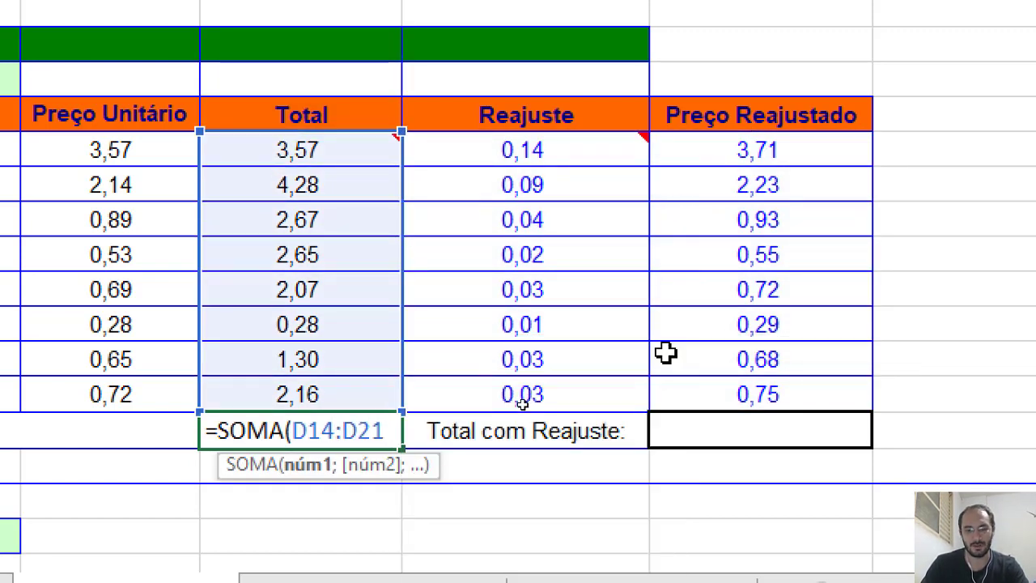
pyautogui.write(')')
pyautogui.press('Return')
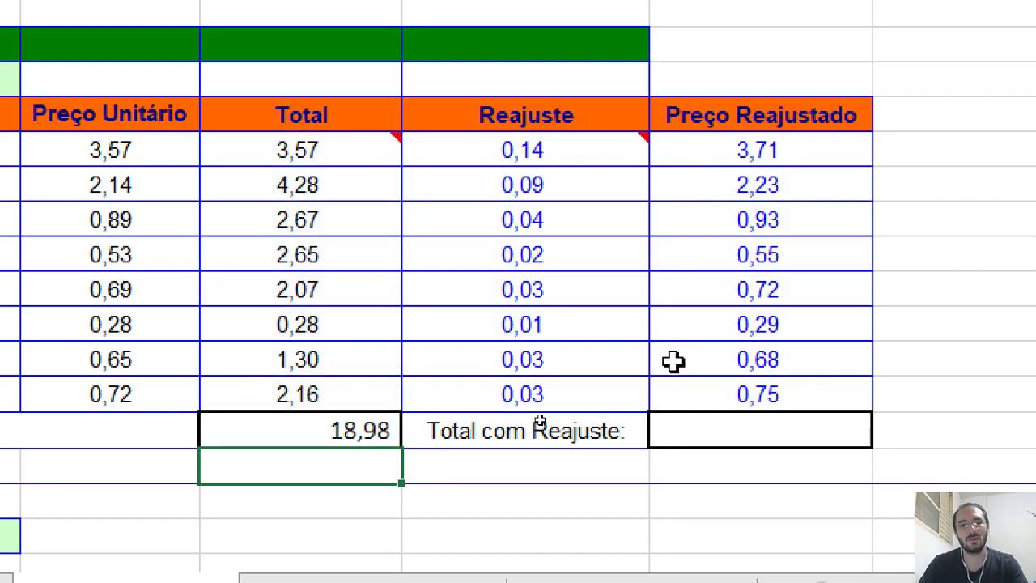
# Enter =SOMA(F14:F21) in F22 to calculate the Total com Reajuste from the Preço Reajustado column
pyautogui.click(743, 427)
pyautogui.write('=soma(')
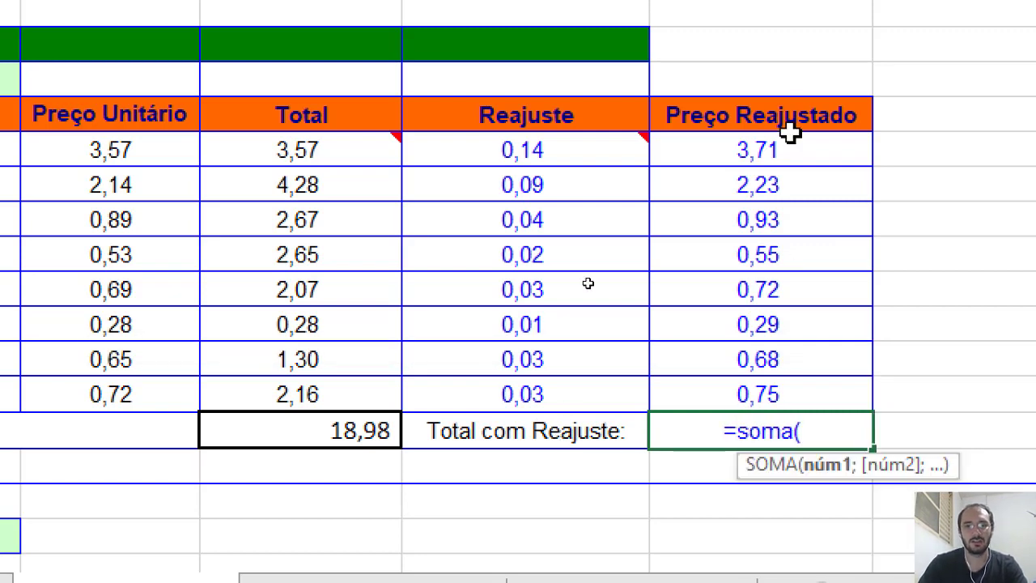
pyautogui.moveTo(805, 147); pyautogui.dragTo(791, 377)
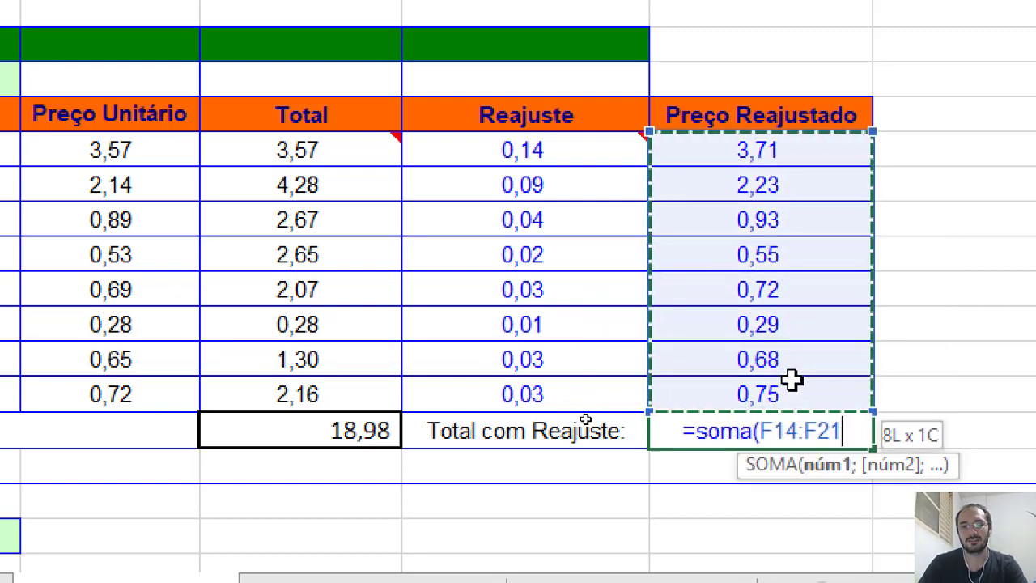
pyautogui.write(')')
pyautogui.press('Return')
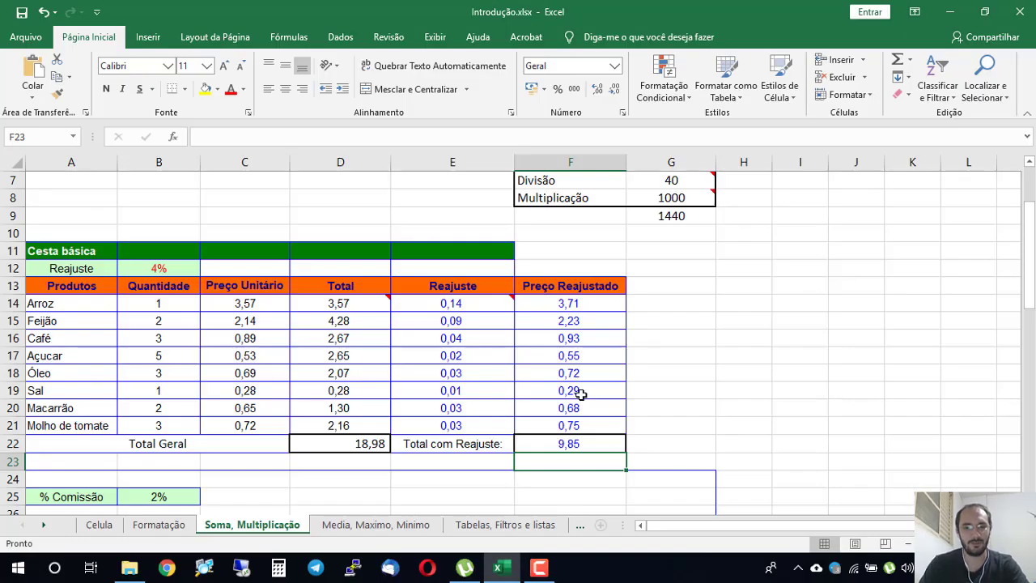
# Clear the Total com Reajuste formula in F22 and the Total Geral formula in D22
pyautogui.click(564, 444)
pyautogui.press('Delete')
pyautogui.click(364, 446)
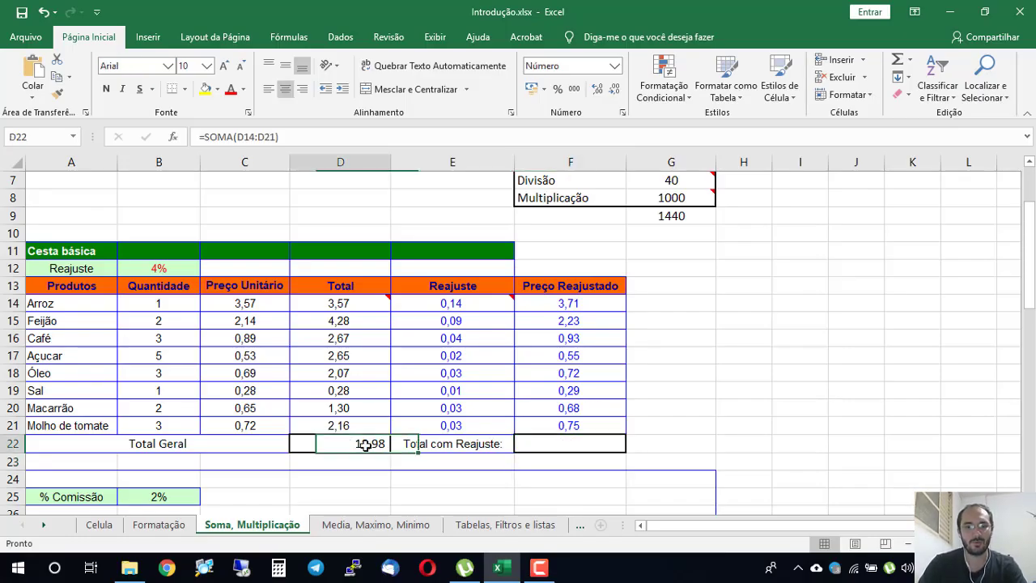
pyautogui.press('Delete')
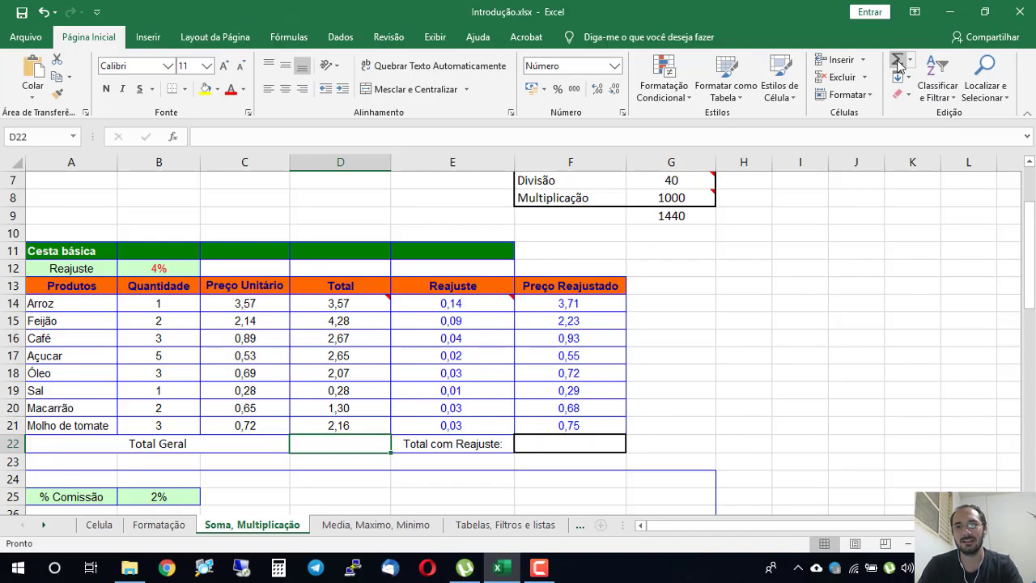
# Insert the Total Geral in D22 with AutoSum over D14:D21 and check the resulting formula
pyautogui.click(896, 63)
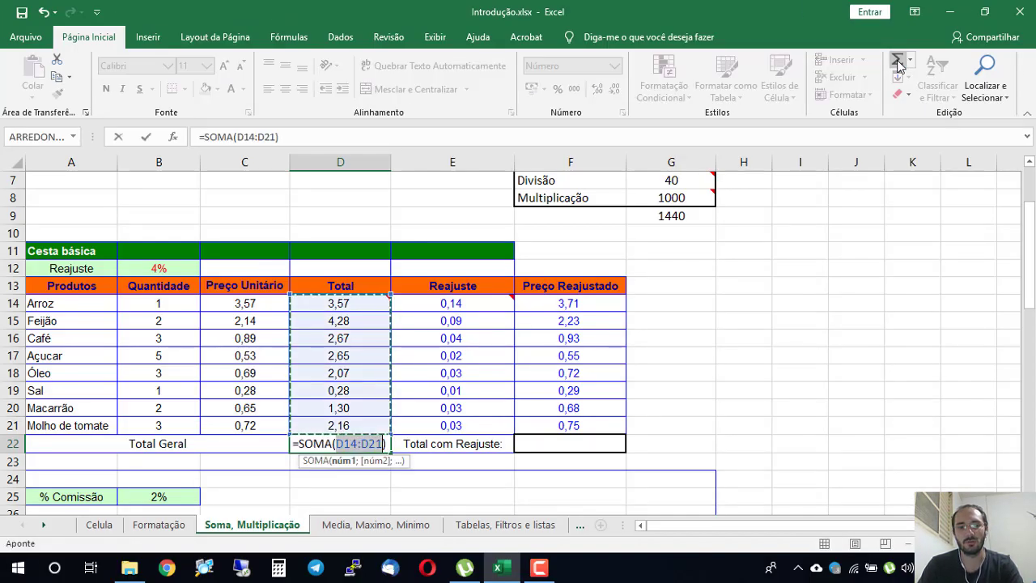
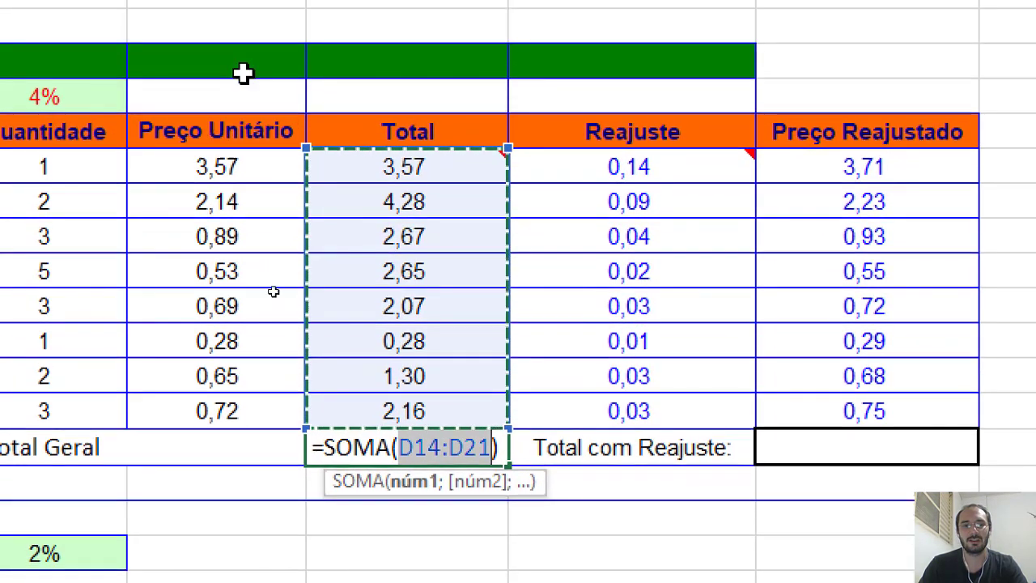
pyautogui.moveTo(408, 174); pyautogui.dragTo(443, 410)
pyautogui.press('Return')
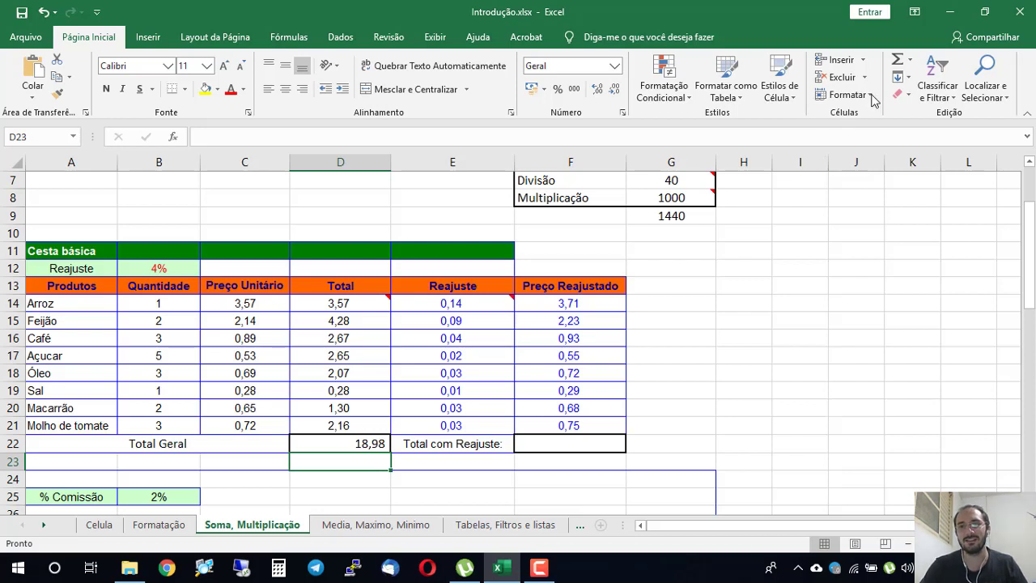
pyautogui.doubleClick(346, 443)
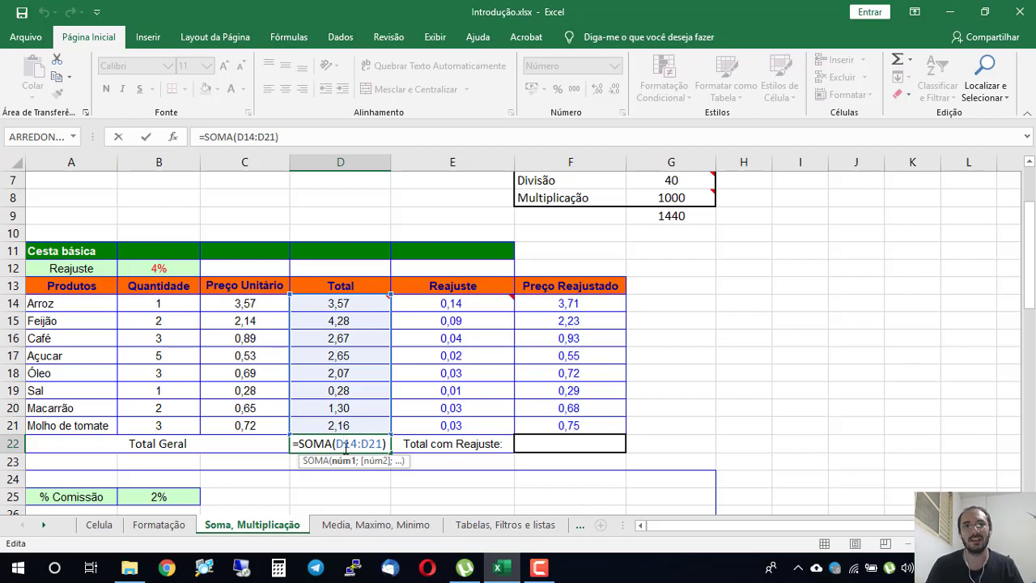
pyautogui.press('Return')
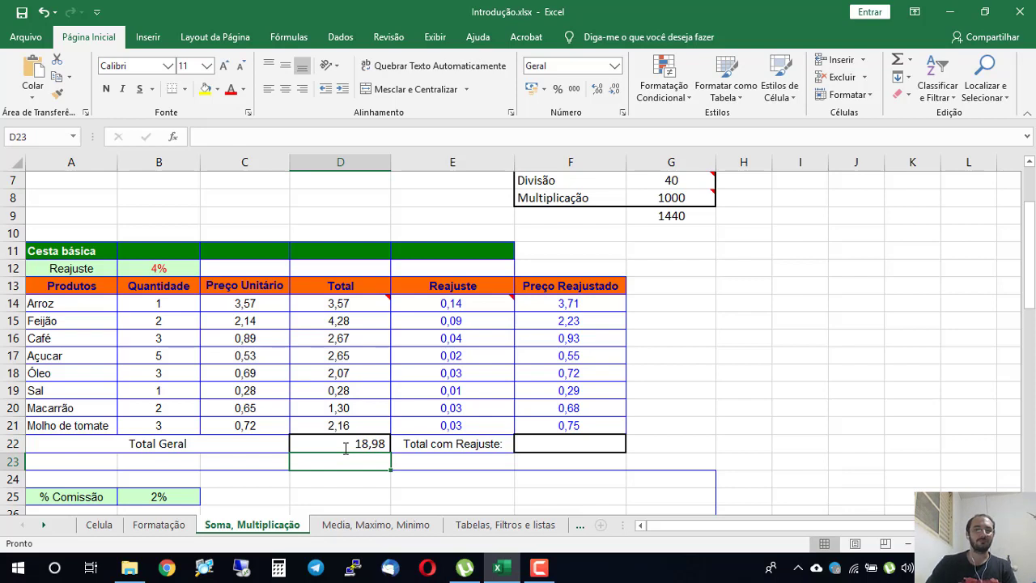
# Calculate the Total com Reajuste in F22 with AutoSum over the Preço Reajustado values, undo it, and apply AutoSum again
pyautogui.click(545, 446)
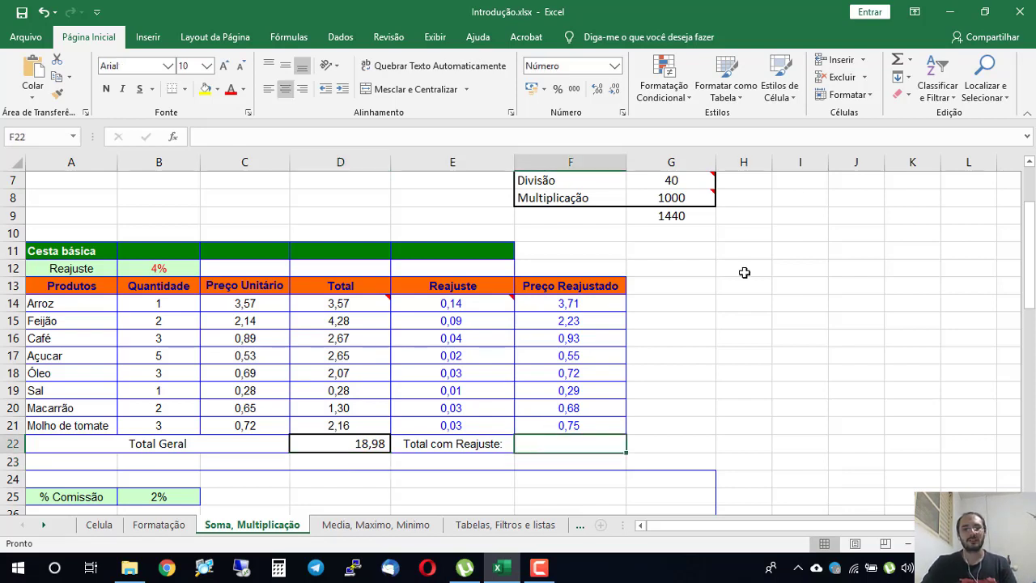
pyautogui.click(897, 60)
pyautogui.press('Return')
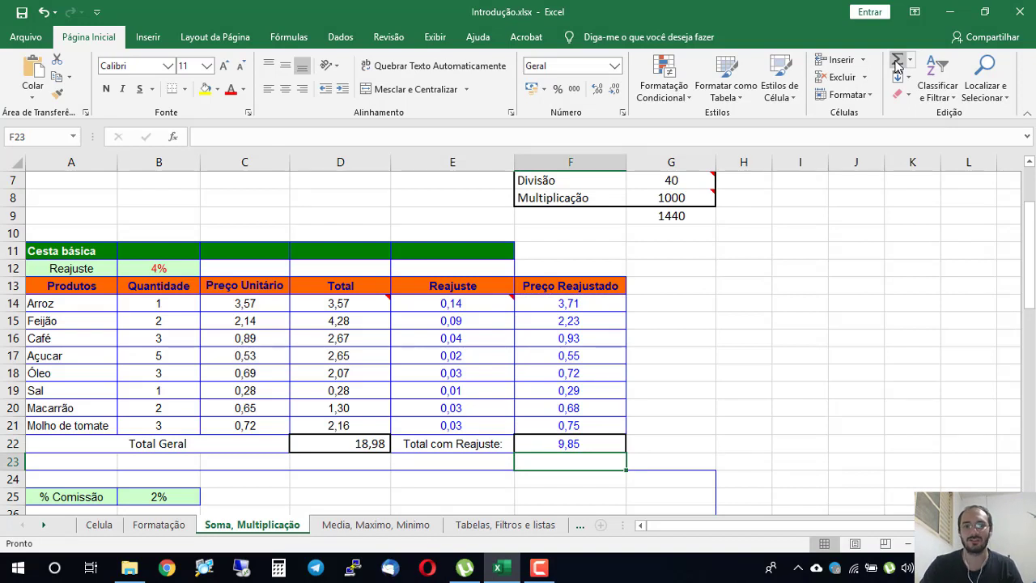
pyautogui.hotkey('ctrl', 'z')
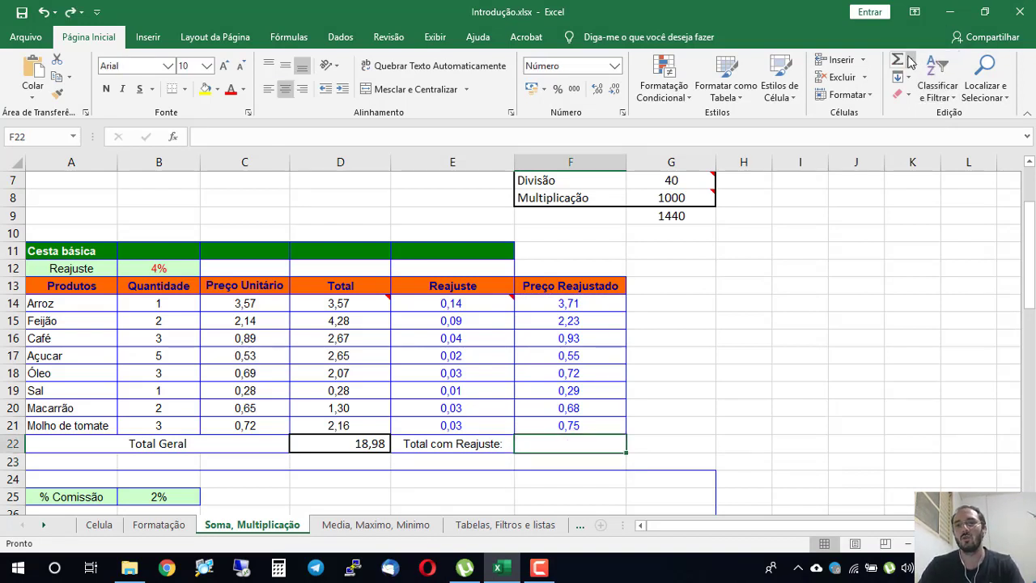
pyautogui.click(897, 60)
pyautogui.press('Return')
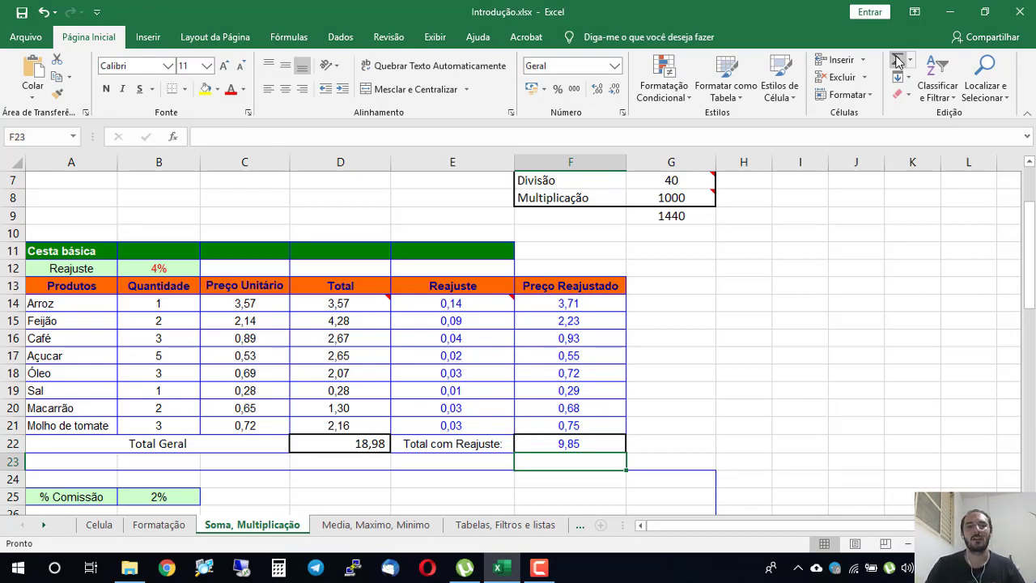
# Enter =B28*B25 in B29 to calculate the JAN Comissão from its Total and the % Comissão
pyautogui.scroll(-4, 332, 324)
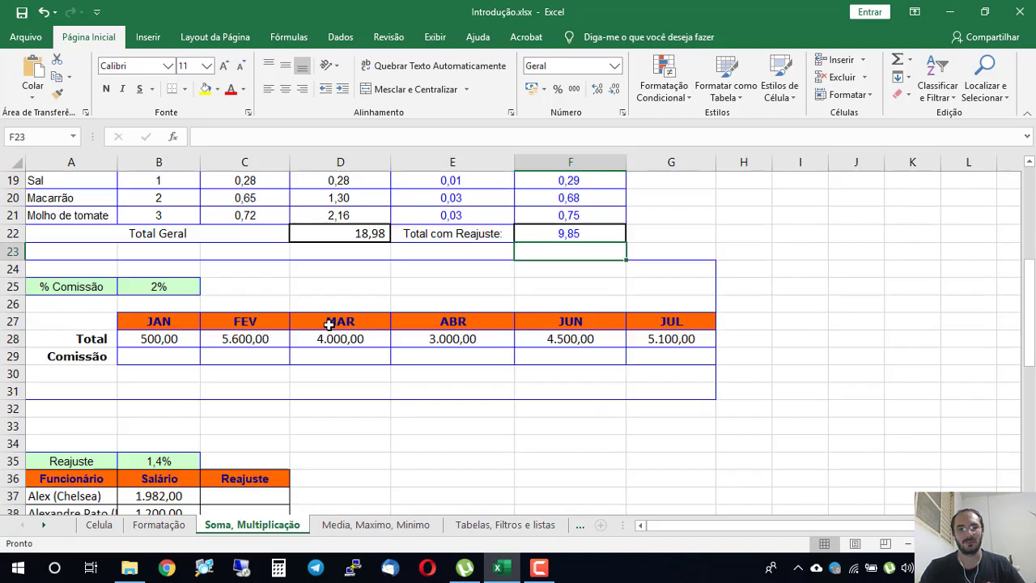
pyautogui.click(176, 353)
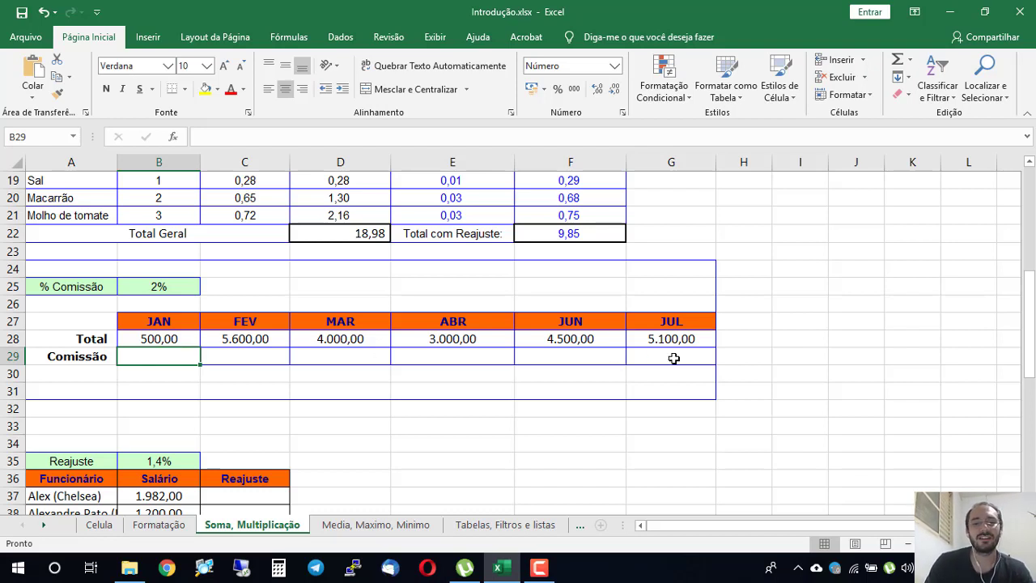
pyautogui.write('=')
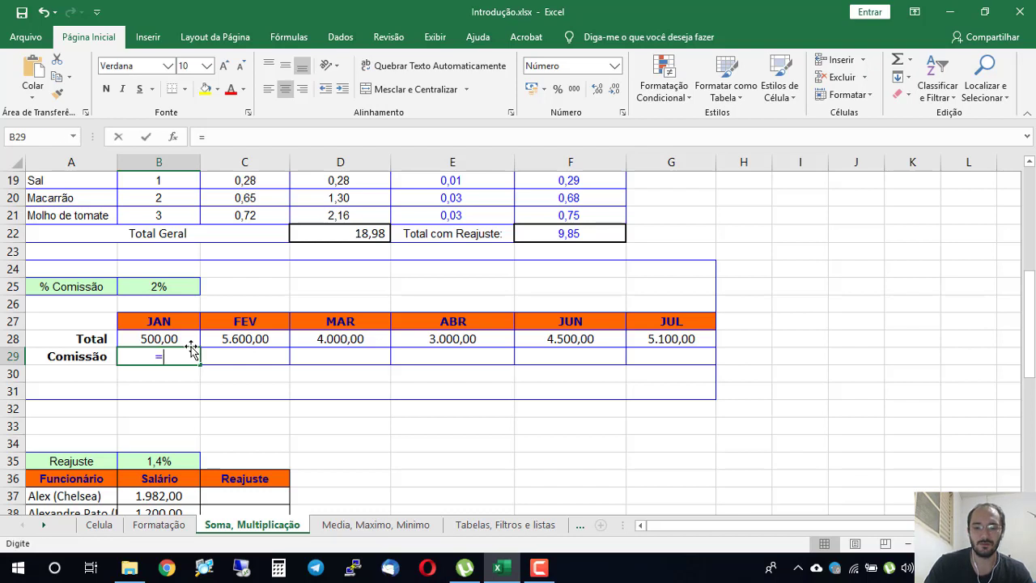
pyautogui.click(183, 340)
pyautogui.write('*')
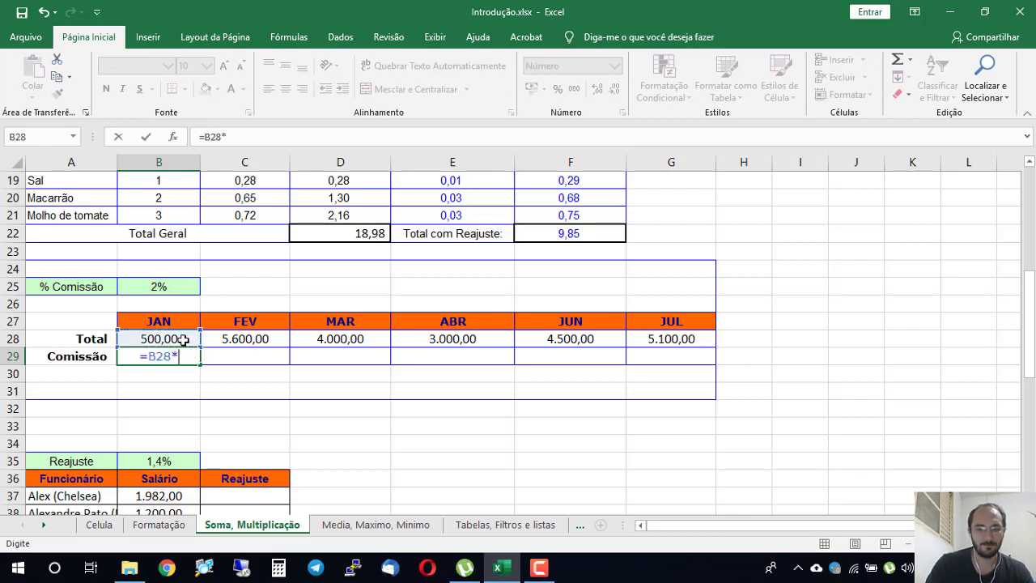
pyautogui.click(180, 289)
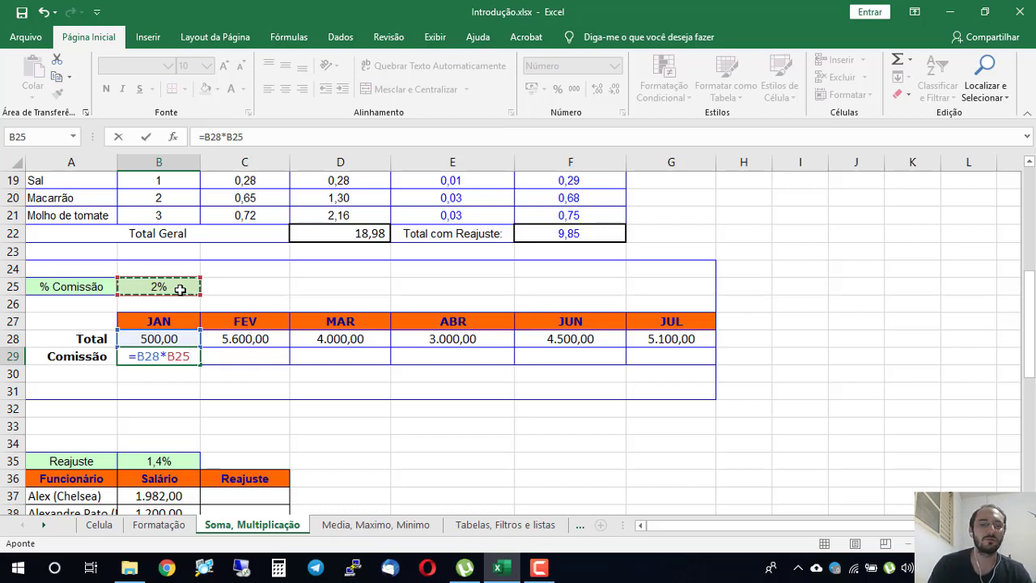
pyautogui.hotkey('ctrl', 'Return')
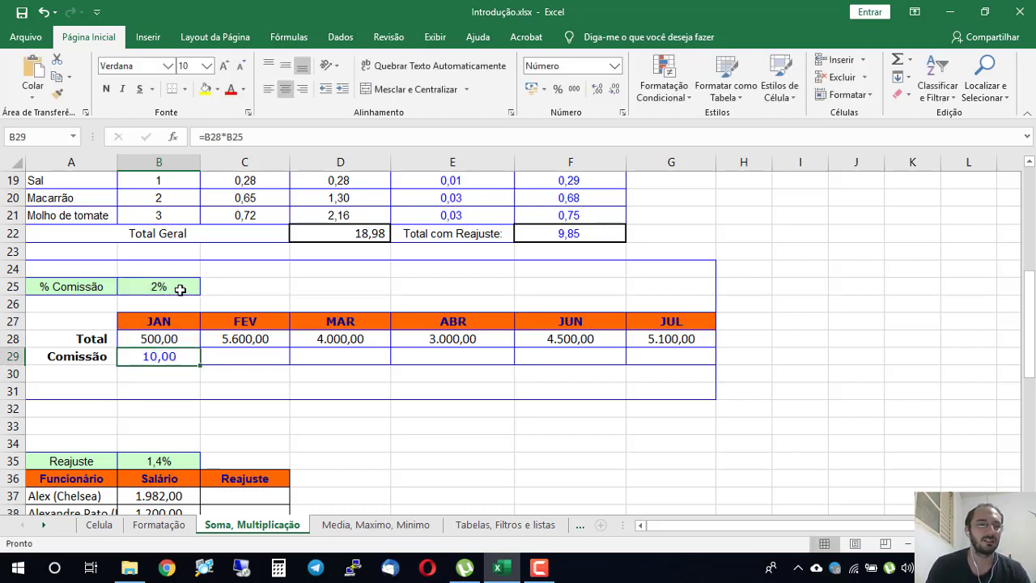
# Examine which cells the JAN Comissão formula in B29 refers to
pyautogui.click(171, 343)
pyautogui.click(245, 360)
pyautogui.click(176, 356)
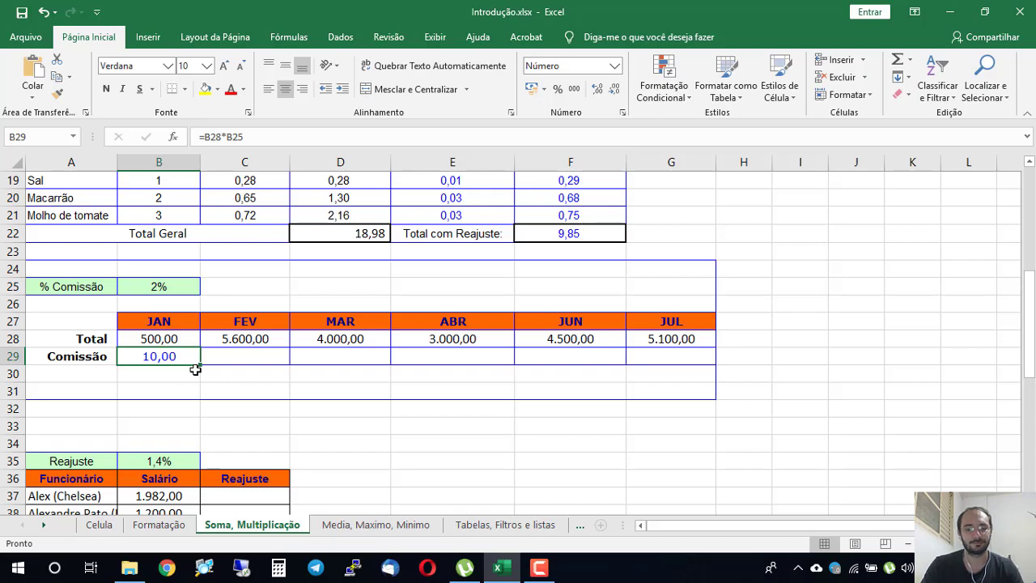
pyautogui.doubleClick(190, 356)
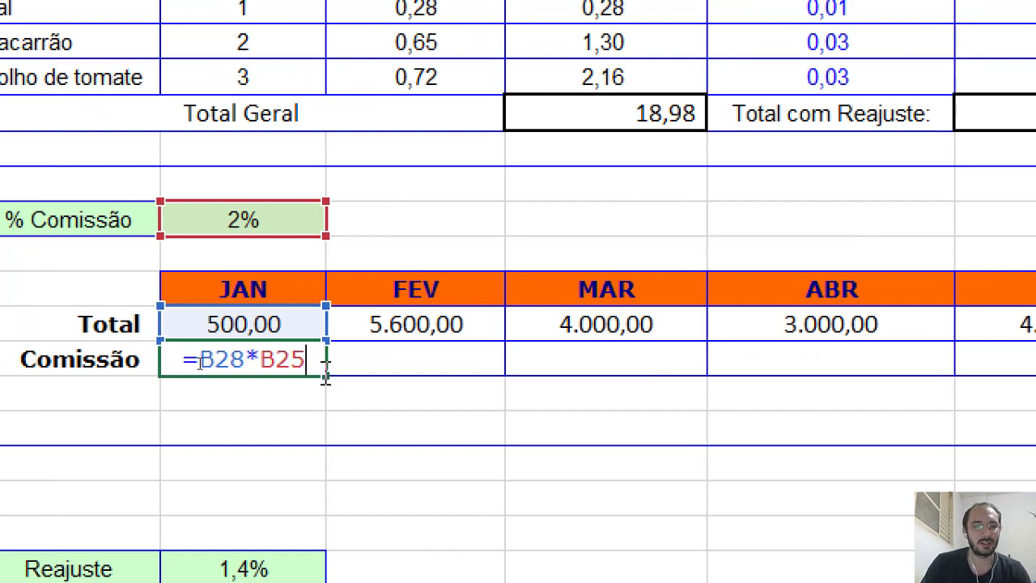
pyautogui.hotkey('ctrl', 'Return')
# Try filling the B29 formula down into B30 to examine its references, and clear the copy
pyautogui.moveTo(327, 376); pyautogui.dragTo(327, 408)
pyautogui.click(275, 472)
pyautogui.doubleClick(282, 393)
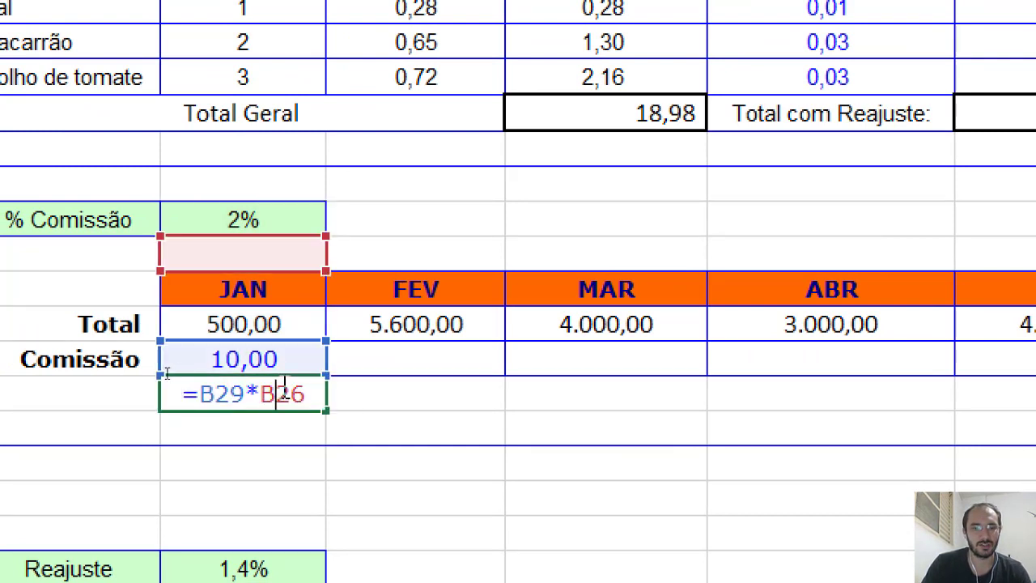
pyautogui.moveTo(215, 393); pyautogui.dragTo(243, 393)
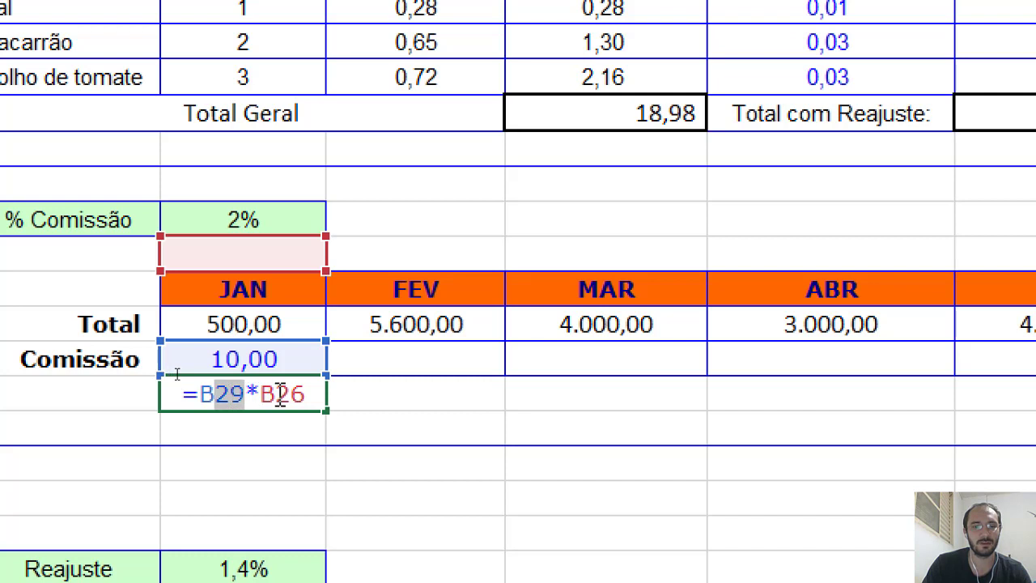
pyautogui.moveTo(275, 393); pyautogui.dragTo(306, 395)
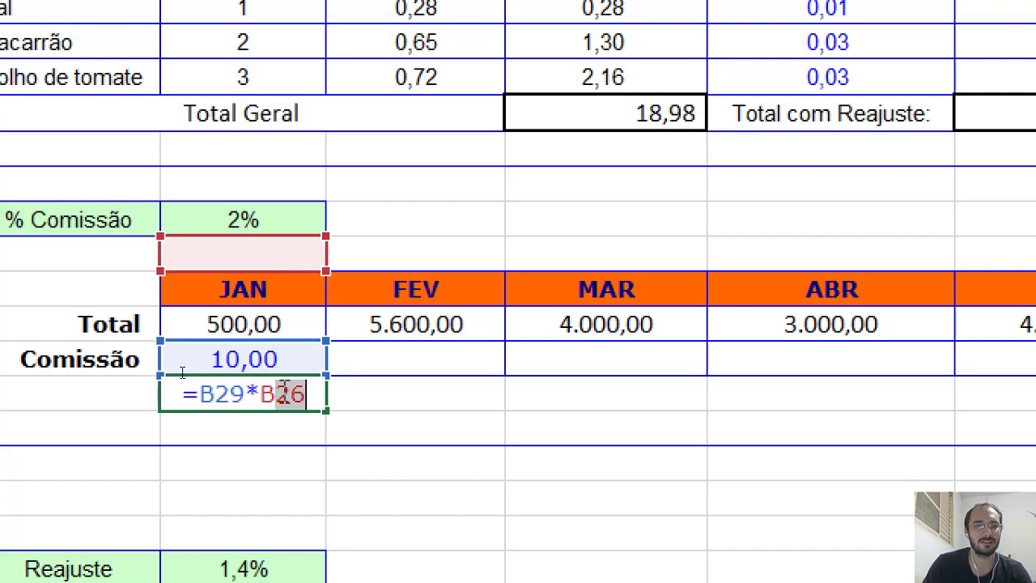
pyautogui.hotkey('ctrl', 'Return')
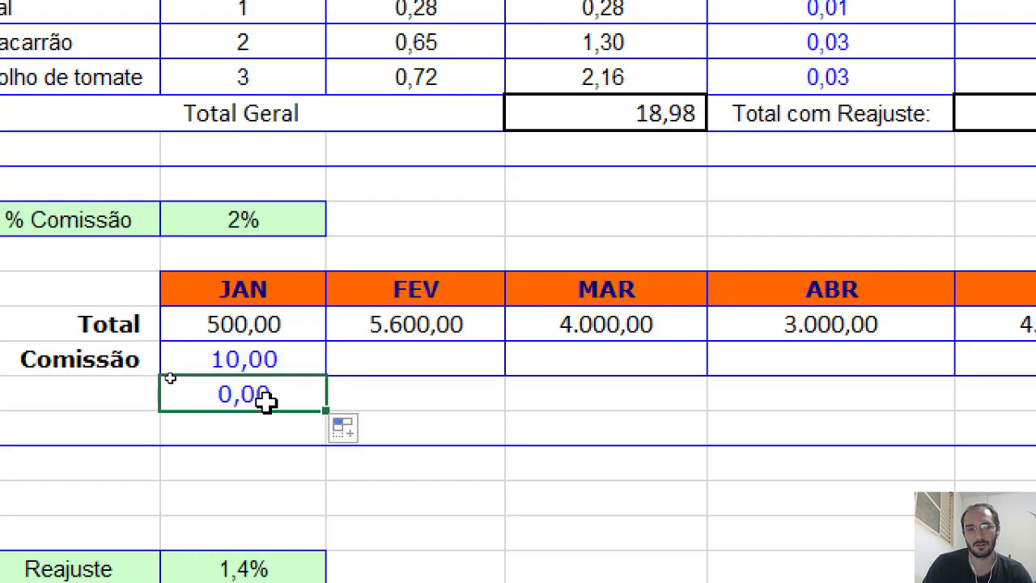
pyautogui.press('Delete')
# Fill the JAN Comissão formula from B29 across to C29 and examine the references in the copy
pyautogui.click(261, 368)
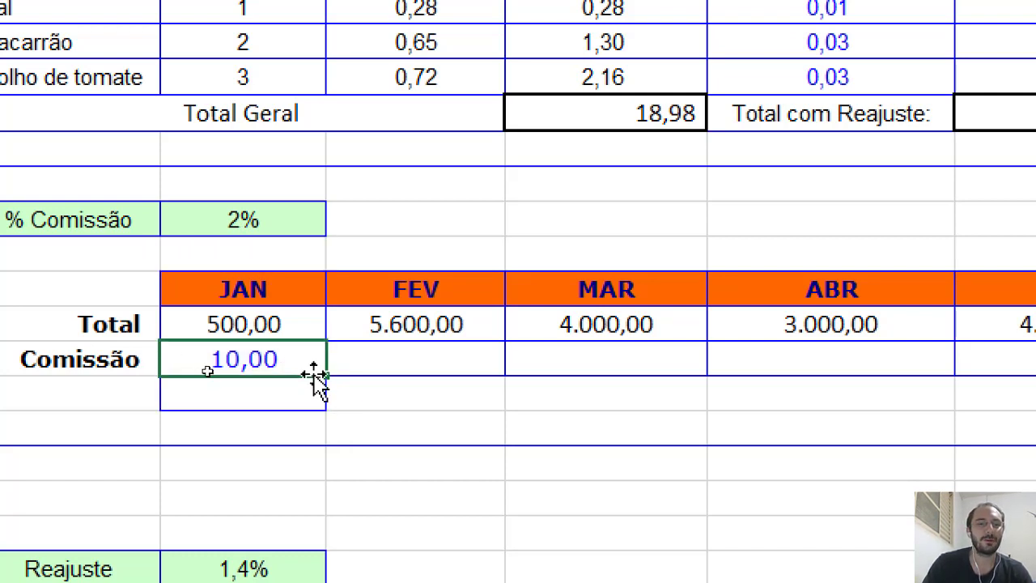
pyautogui.moveTo(331, 375); pyautogui.dragTo(491, 370)
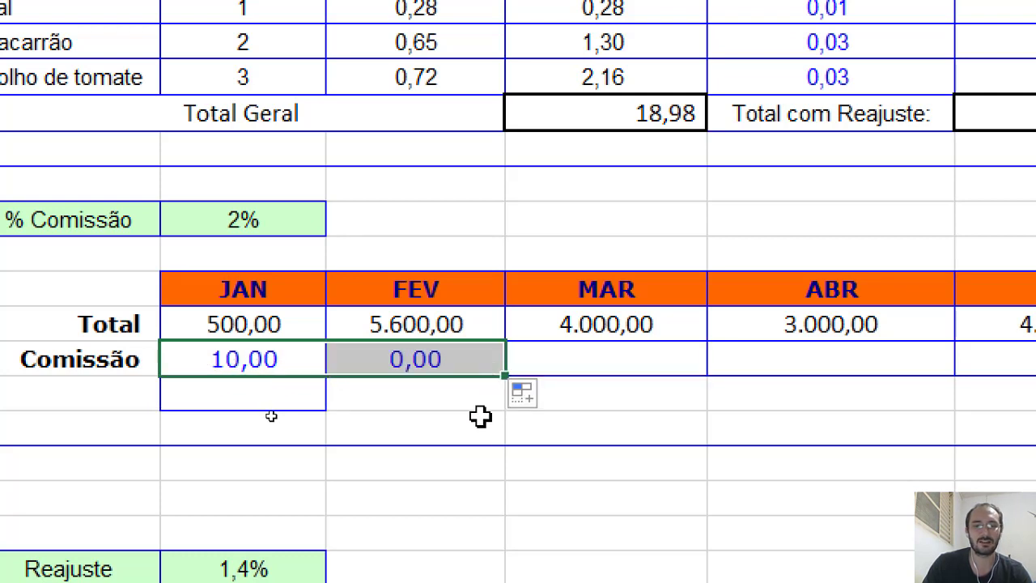
pyautogui.click(441, 462)
pyautogui.doubleClick(466, 359)
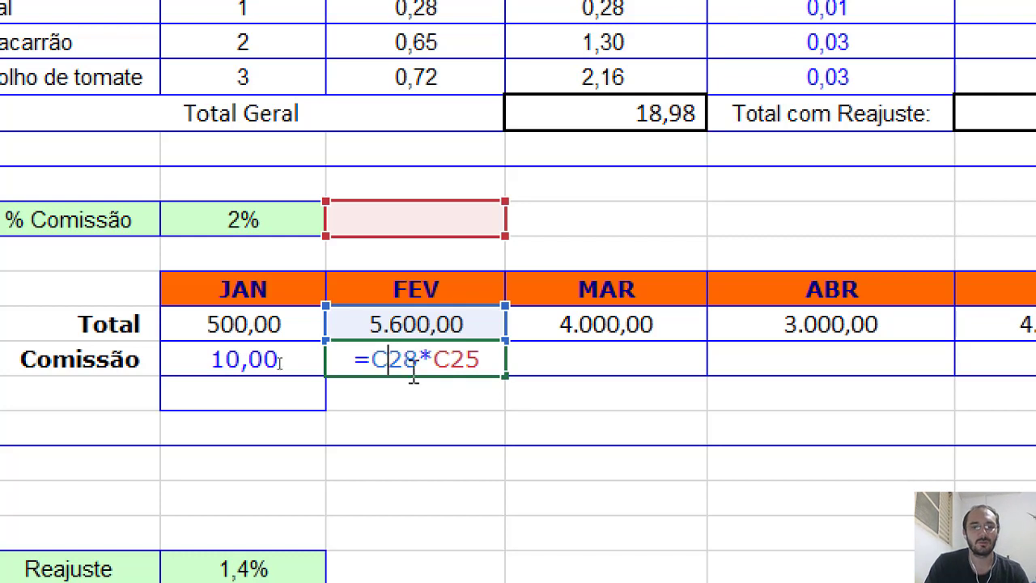
pyautogui.hotkey('ctrl', 'Return')
# Extend the FEV Comissão formula across to ABR in E29 and clear C29:E29
pyautogui.moveTo(504, 375); pyautogui.dragTo(874, 363)
pyautogui.hscroll(3, 898, 369)
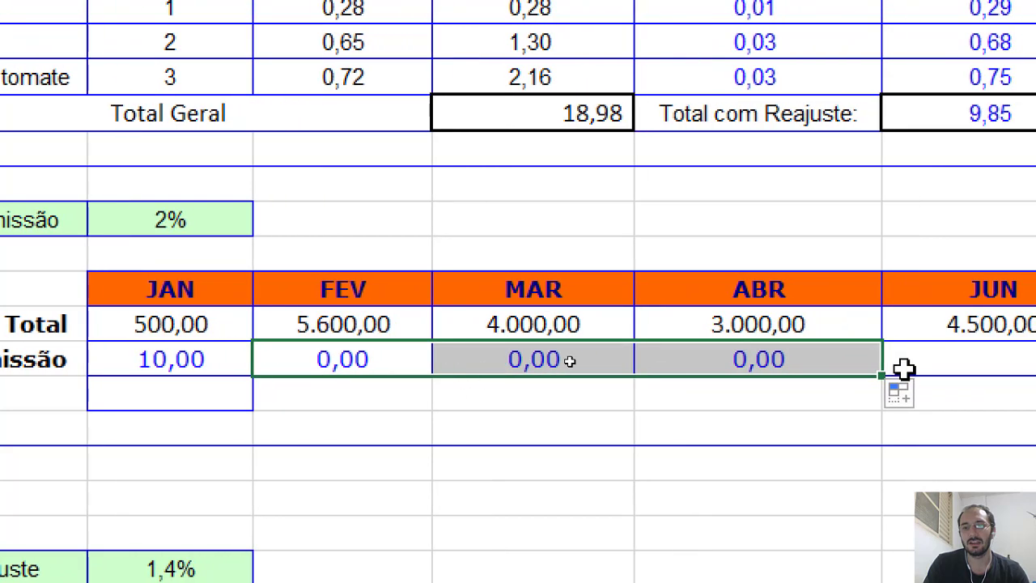
pyautogui.hscroll(-3, 417, 363)
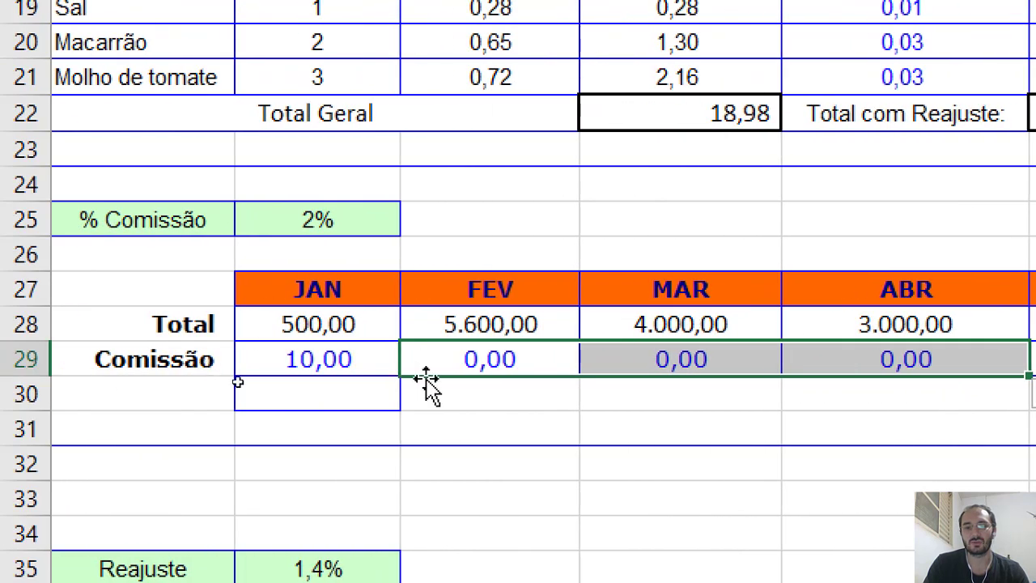
pyautogui.press('Down')
pyautogui.press('Down')
pyautogui.moveTo(492, 363); pyautogui.dragTo(876, 356)
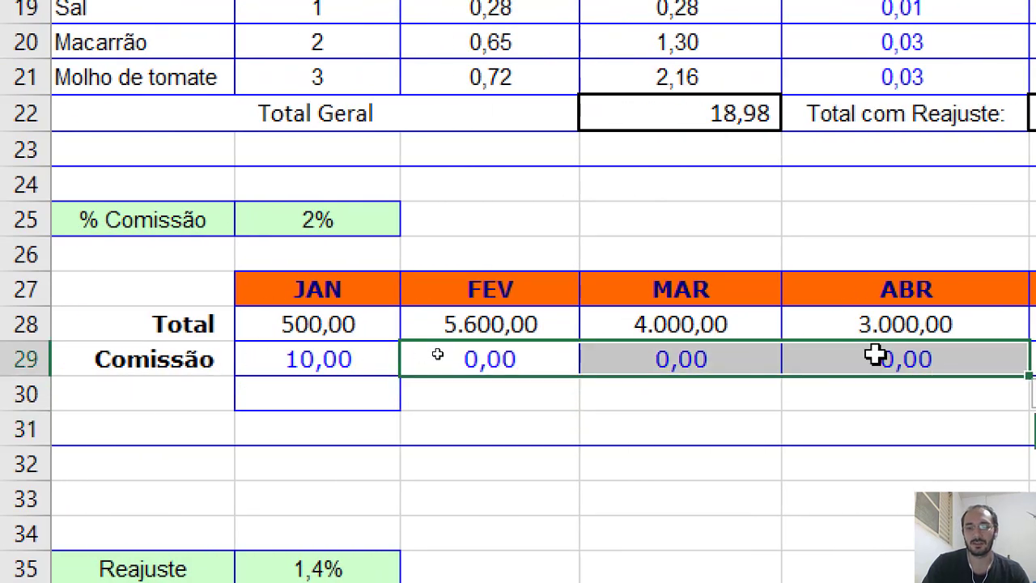
pyautogui.press('Delete')
pyautogui.click(629, 422)
# Fill the JAN Comissão formula into C29 again and check which cells the copy multiplies
pyautogui.click(296, 337)
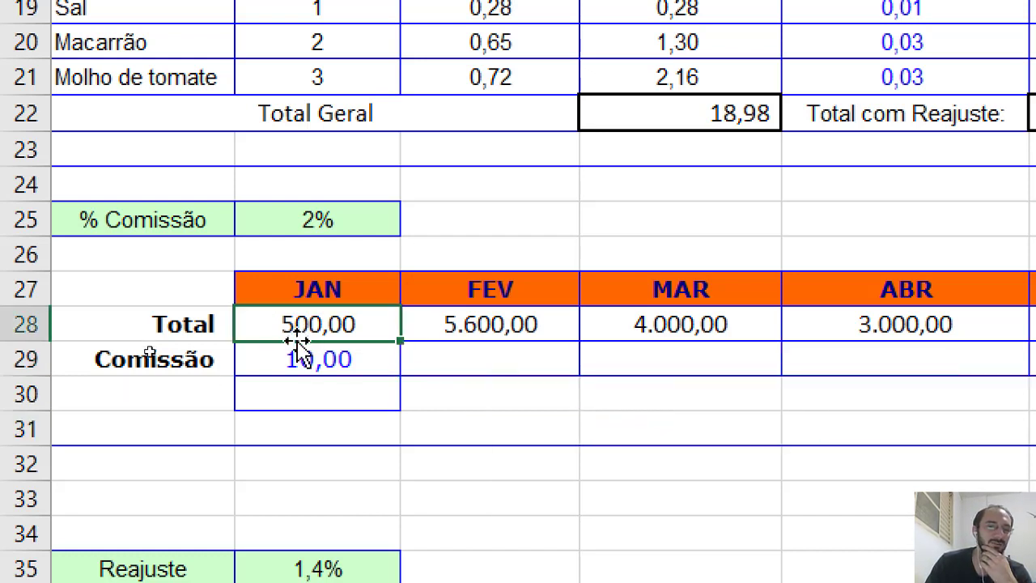
pyautogui.click(275, 361)
pyautogui.moveTo(402, 374); pyautogui.dragTo(502, 387)
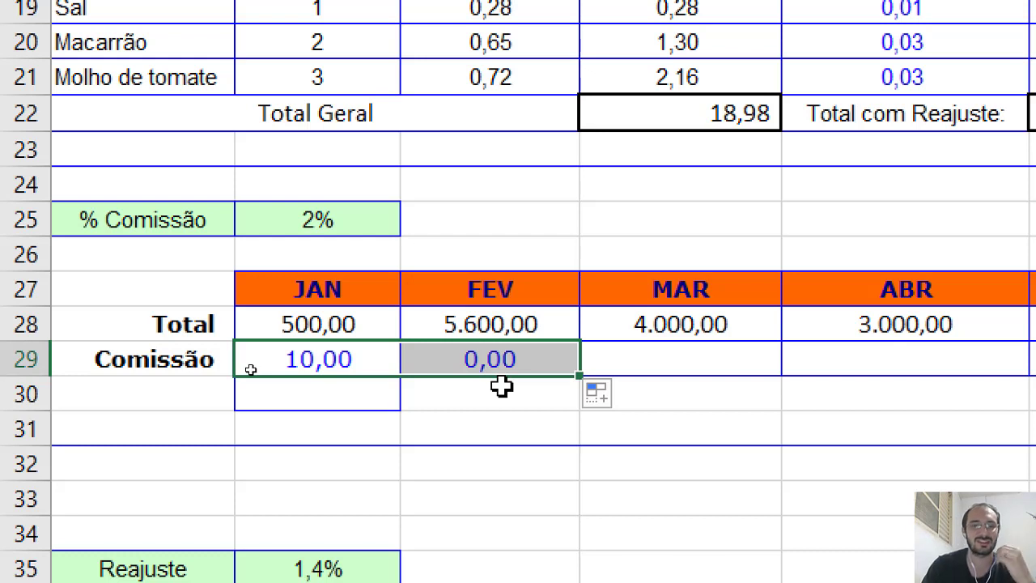
pyautogui.click(503, 350)
pyautogui.click(332, 352)
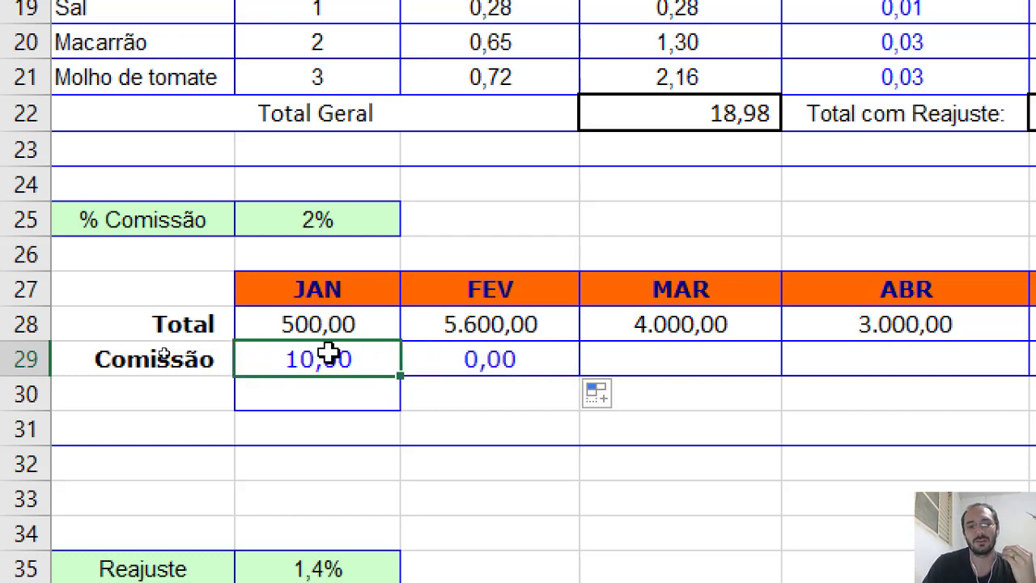
pyautogui.click(526, 353)
pyautogui.doubleClick(562, 356)
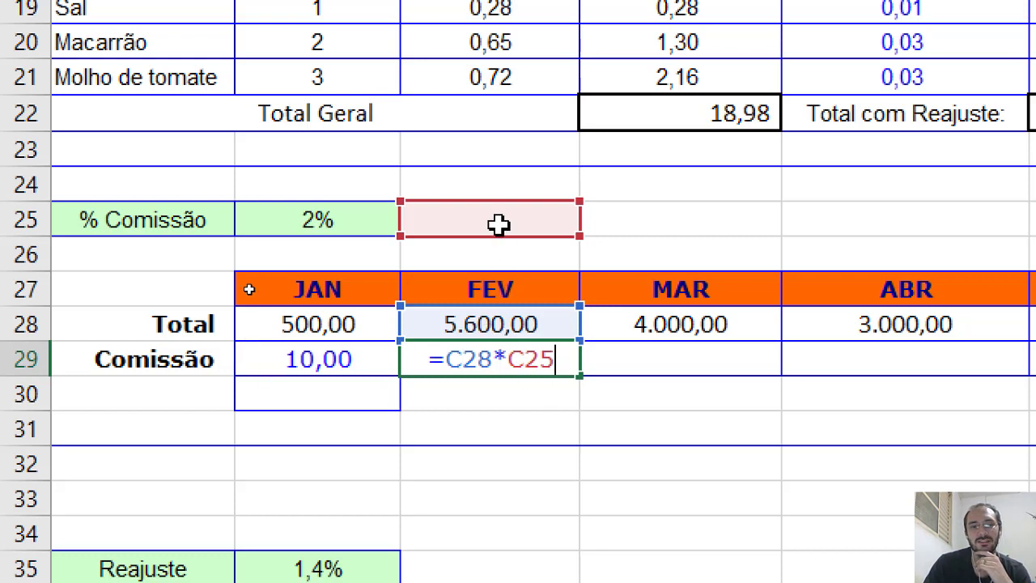
pyautogui.hotkey('ctrl', 'Return')
# Compare the cell references of the JAN and FEV Comissão formulas, including the cell C25
pyautogui.doubleClick(307, 360)
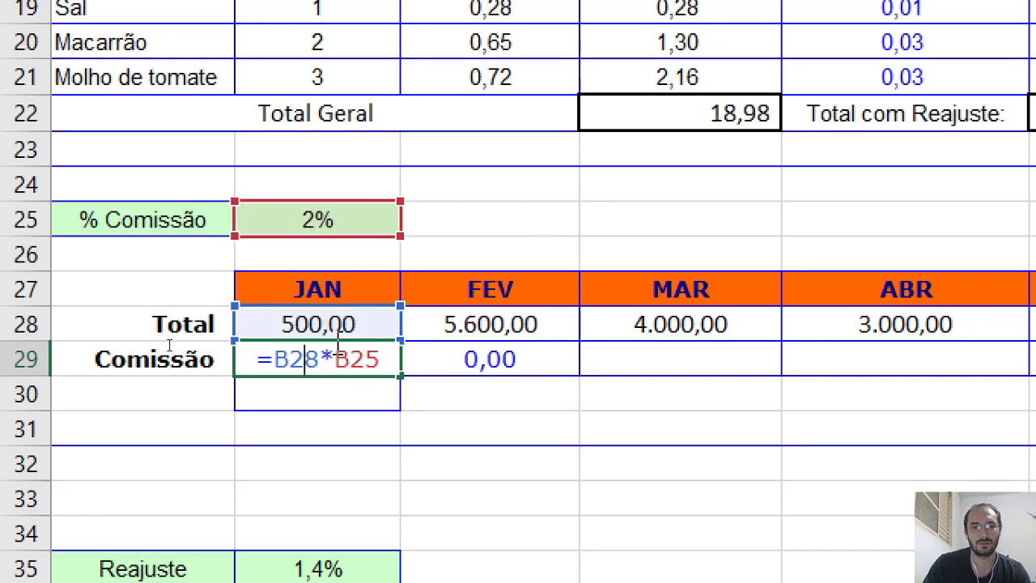
pyautogui.press('Return')
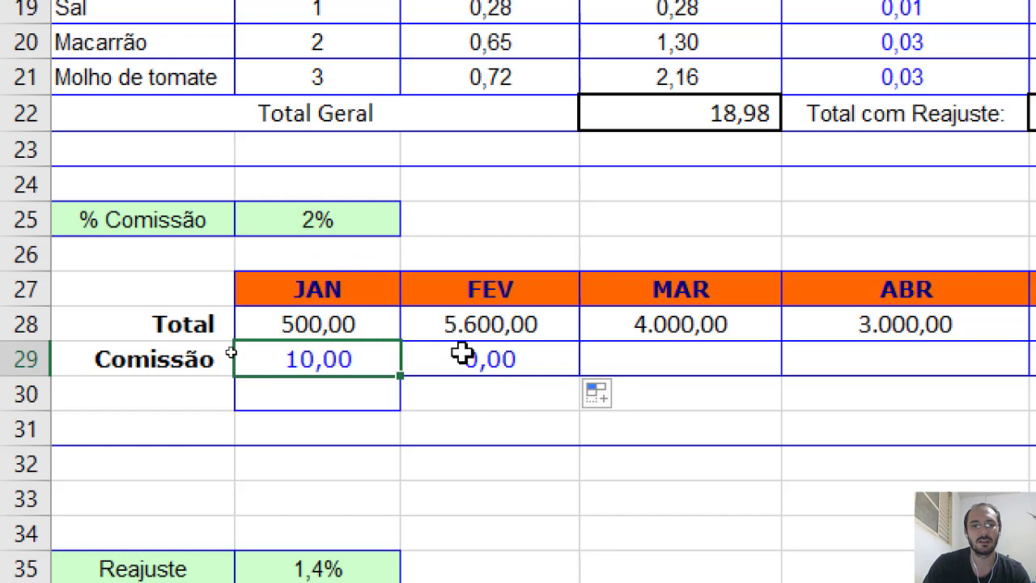
pyautogui.click(513, 352)
pyautogui.click(505, 324)
pyautogui.click(481, 214)
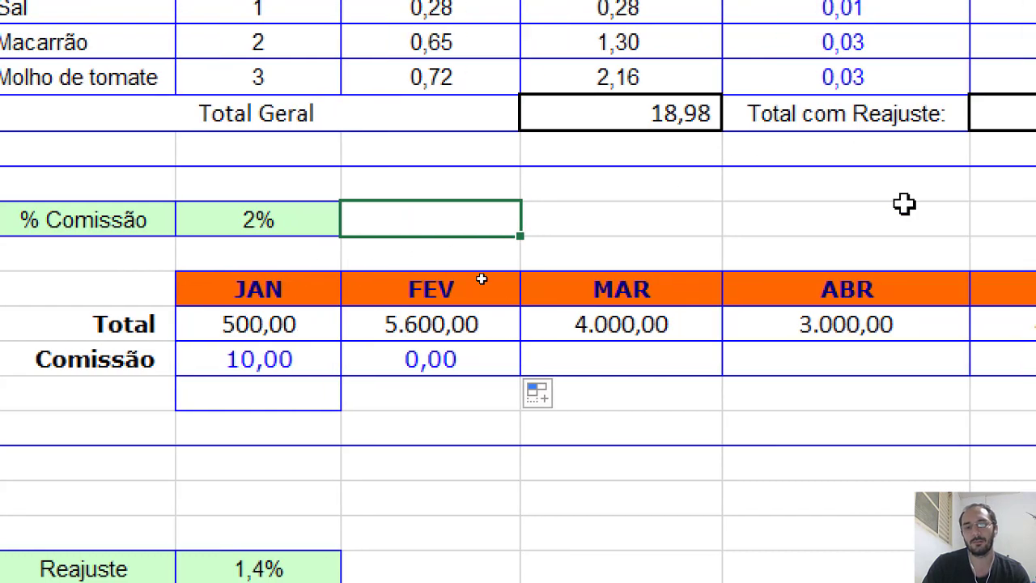
pyautogui.doubleClick(413, 358)
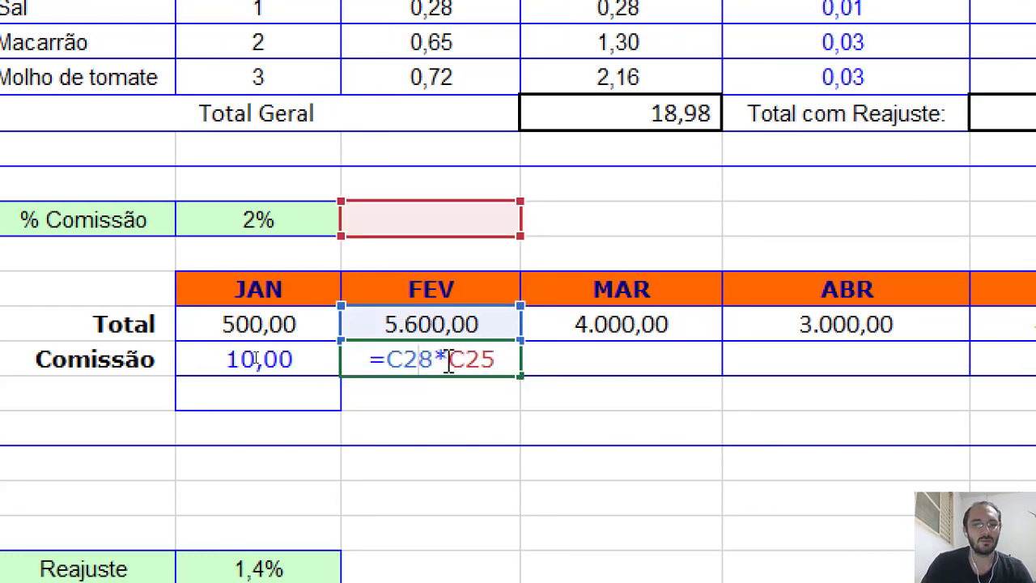
pyautogui.press('Escape')
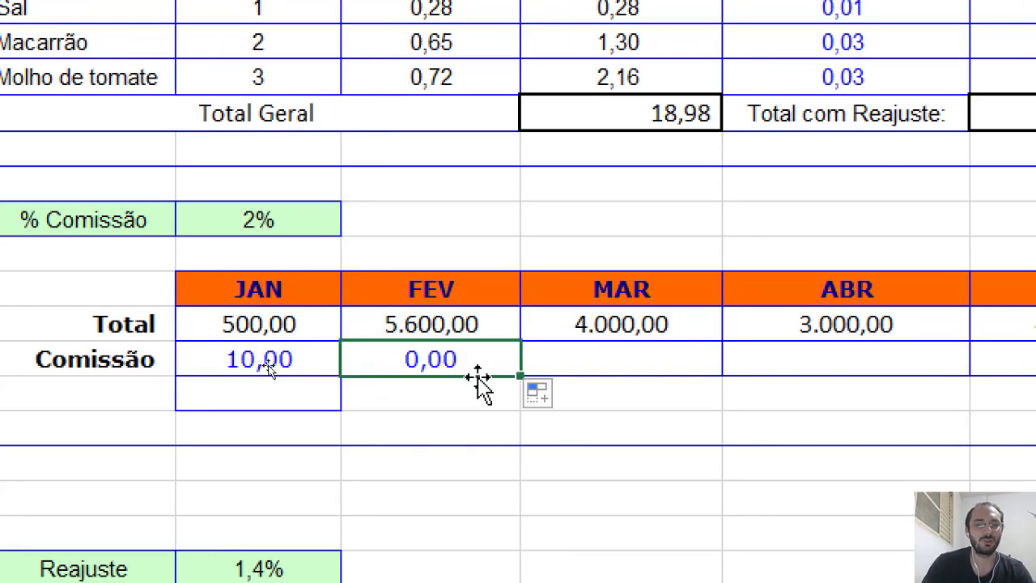
# Clear the copied FEV Comissão formula from C29
pyautogui.click(310, 329)
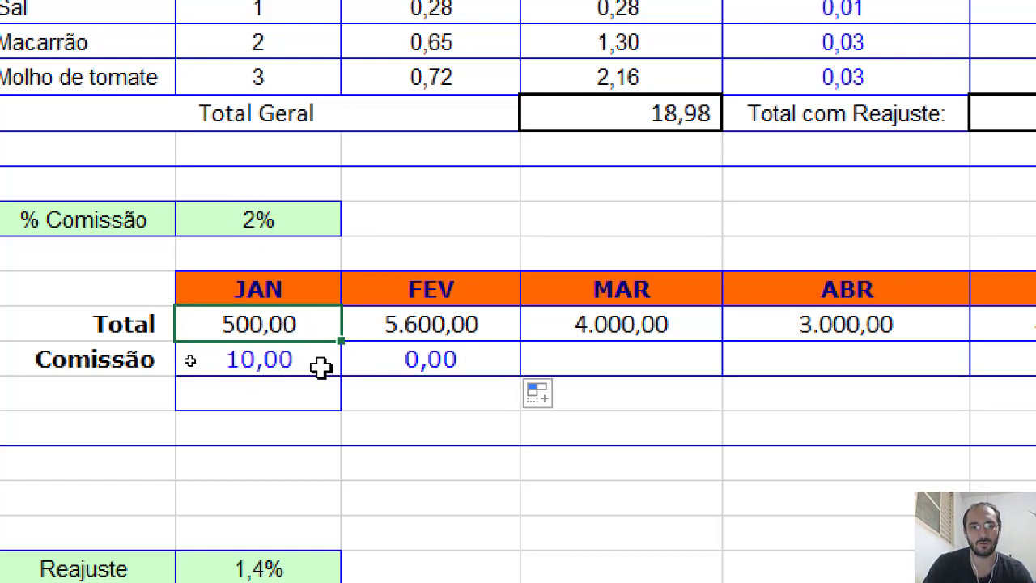
pyautogui.click(415, 358)
pyautogui.click(240, 217)
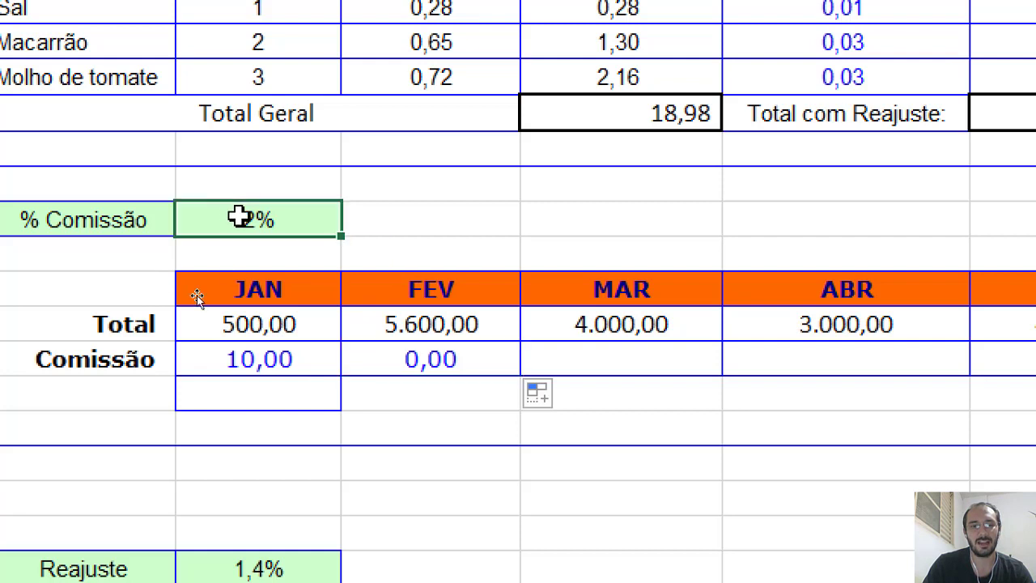
pyautogui.click(444, 365)
pyautogui.press('Delete')
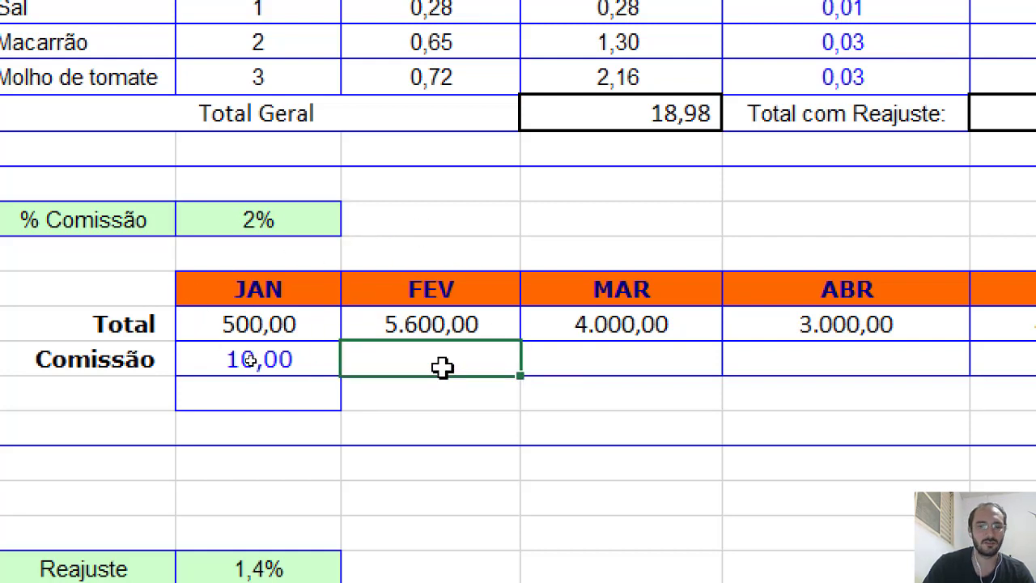
# Change the JAN Comissão formula in B29 to =B28*B$25 and fill it across to C29
pyautogui.doubleClick(185, 356)
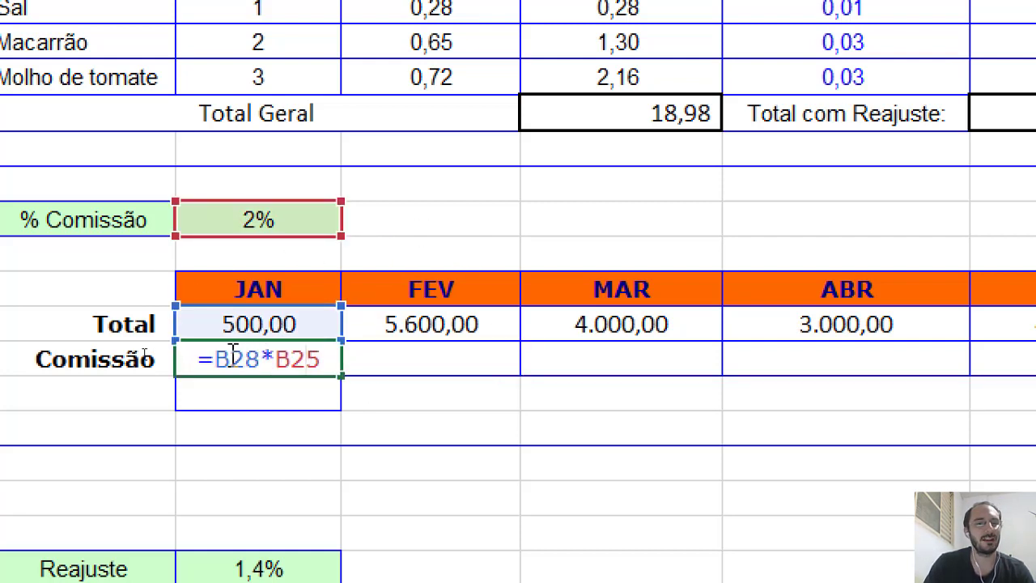
pyautogui.click(216, 356)
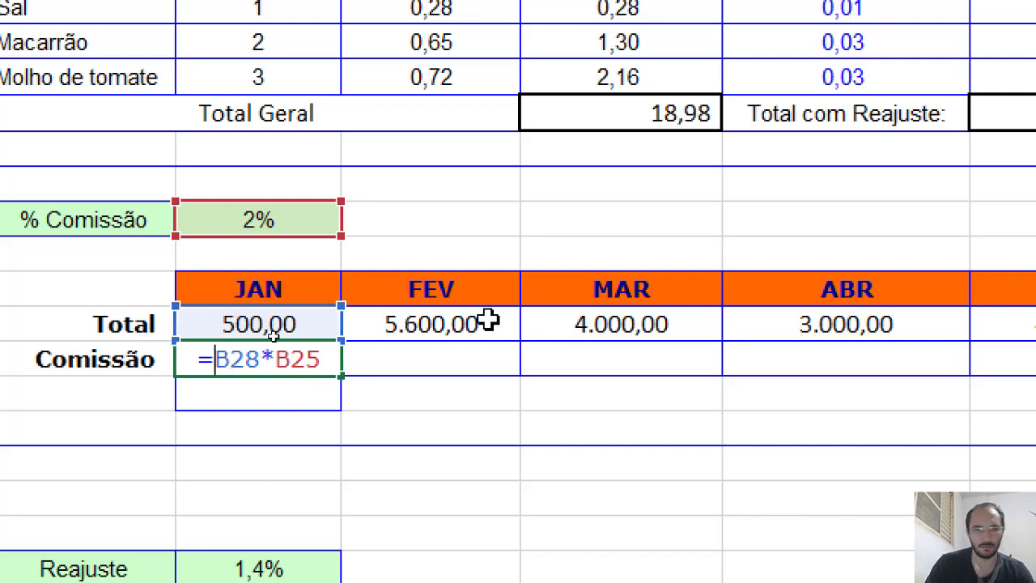
pyautogui.click(290, 359)
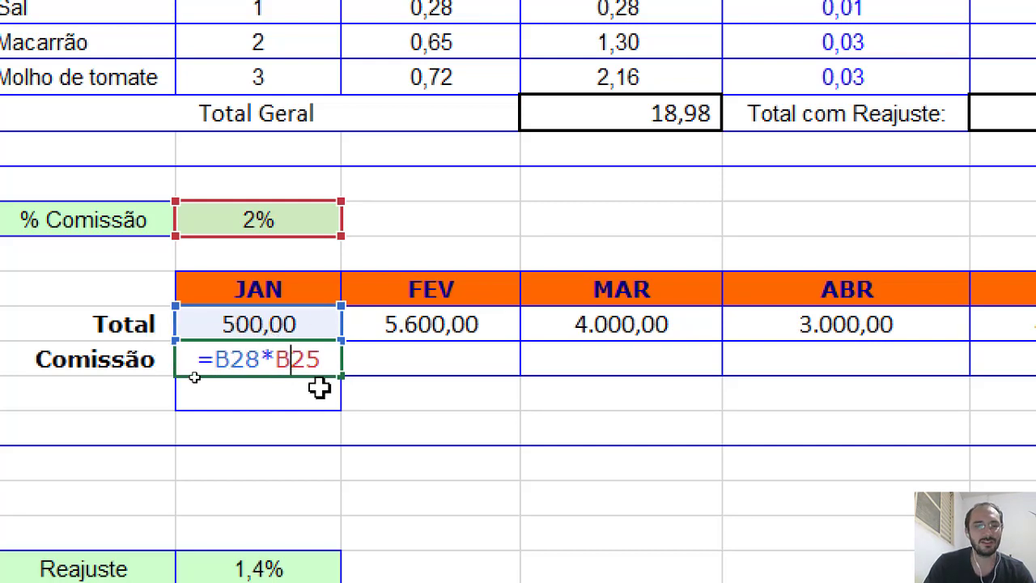
pyautogui.write('$')
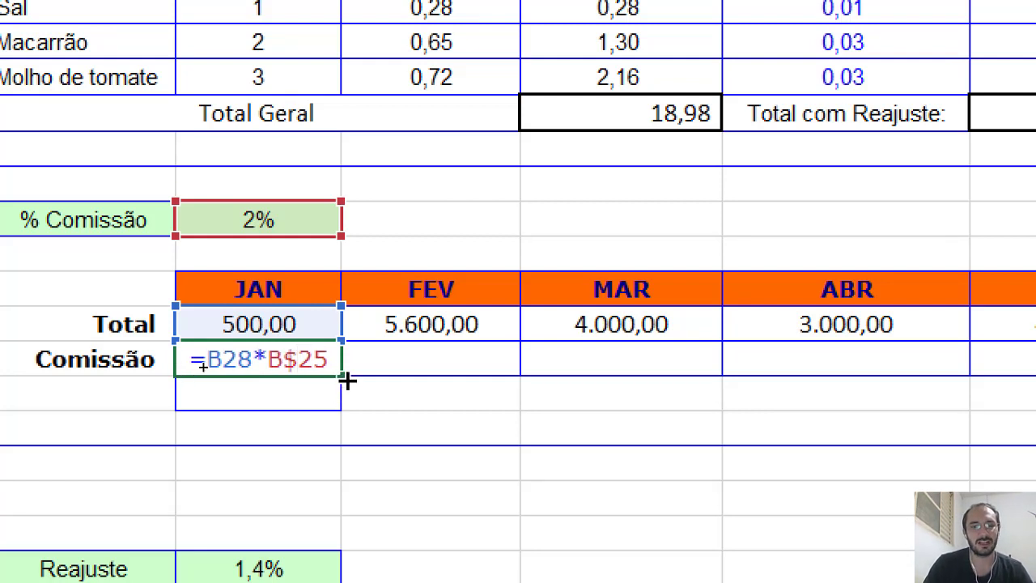
pyautogui.hotkey('ctrl', 'Return')
pyautogui.moveTo(341, 375); pyautogui.dragTo(497, 367)
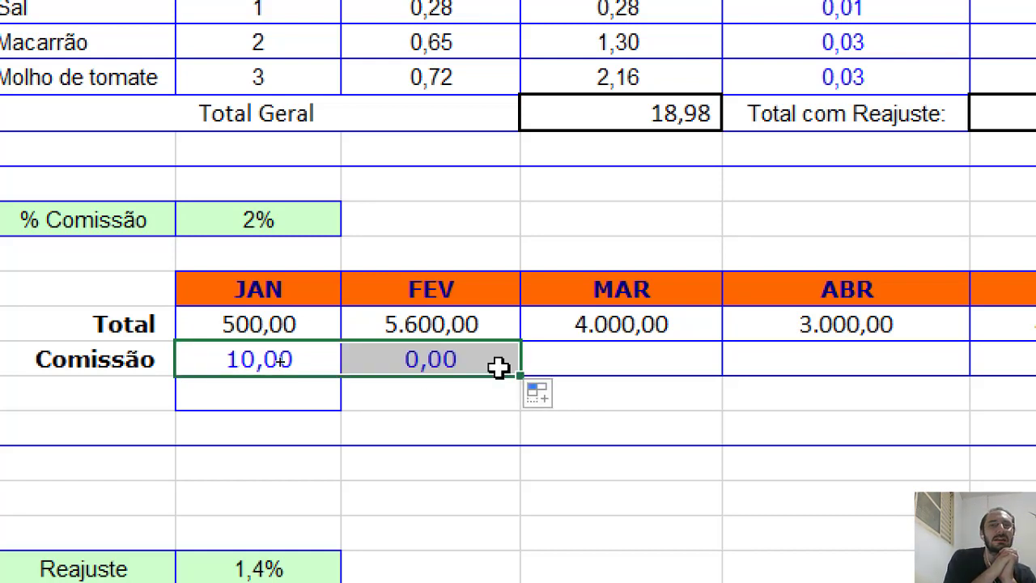
# Replace the FEV copy in C29 by changing the JAN Comissão formula in B29 to =B28*$B25 and filling it across through JUN
pyautogui.click(497, 367)
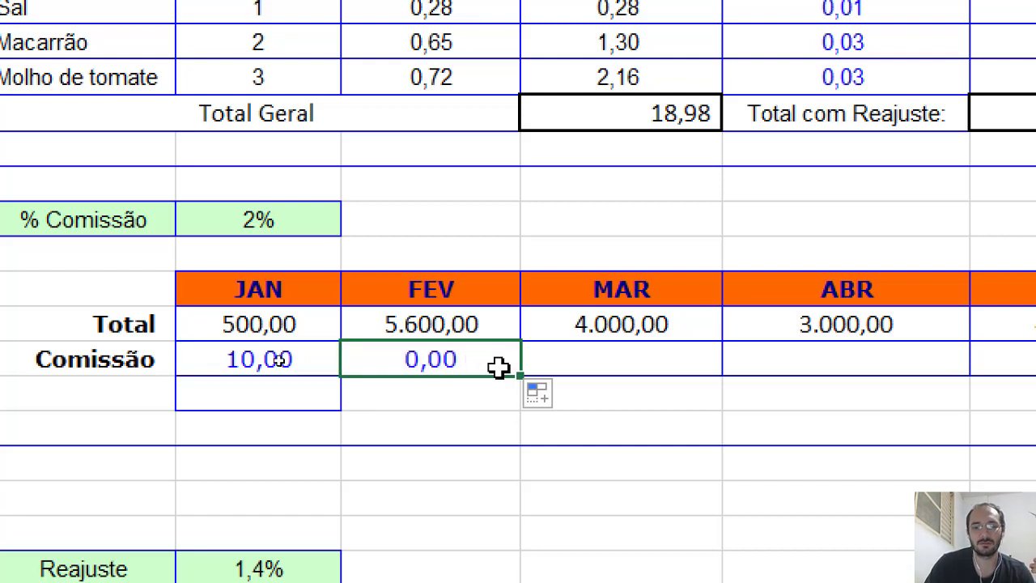
pyautogui.press('Delete')
pyautogui.doubleClick(285, 362)
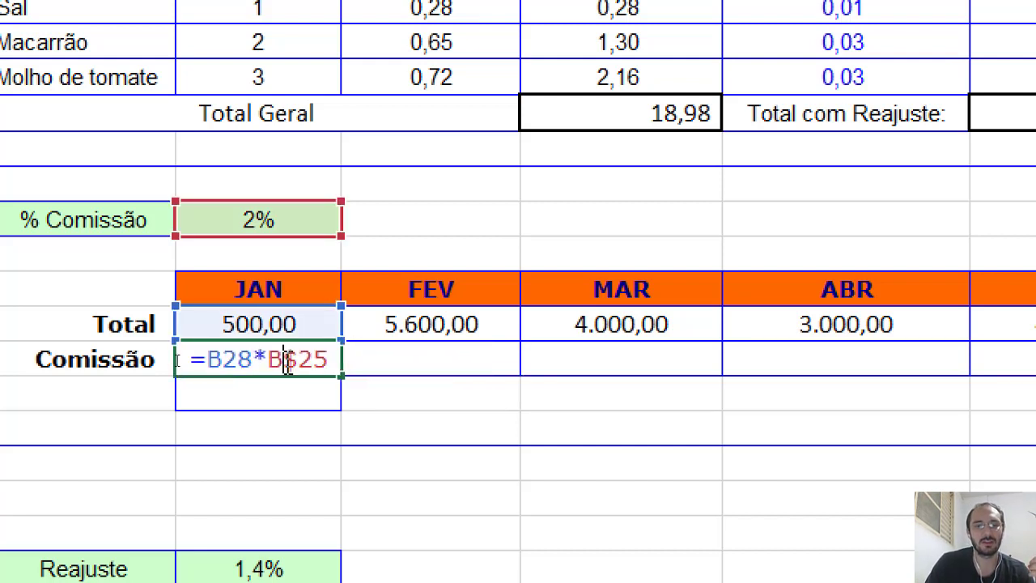
pyautogui.moveTo(284, 360); pyautogui.dragTo(332, 364)
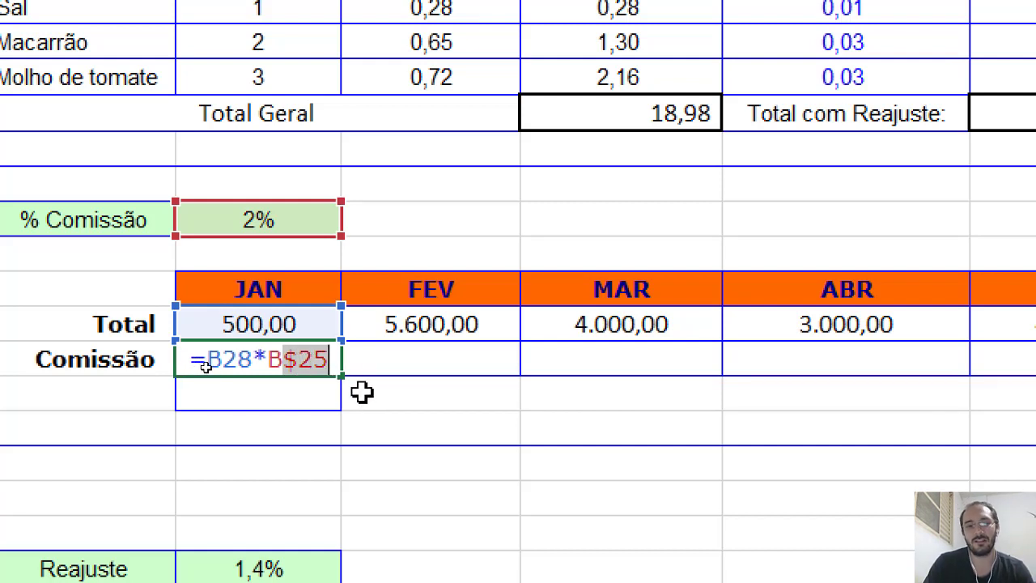
pyautogui.click(273, 358)
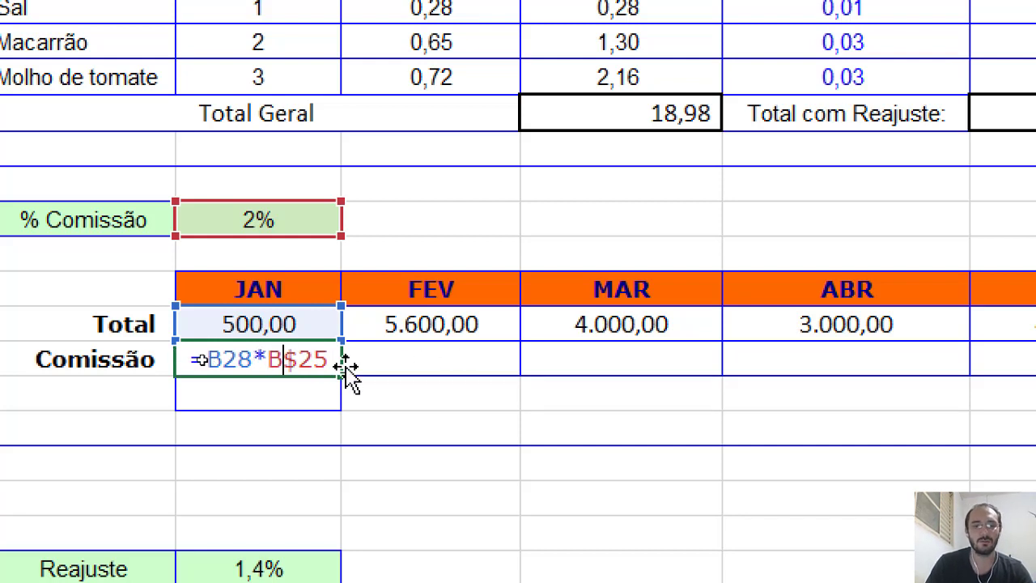
pyautogui.press('Delete')
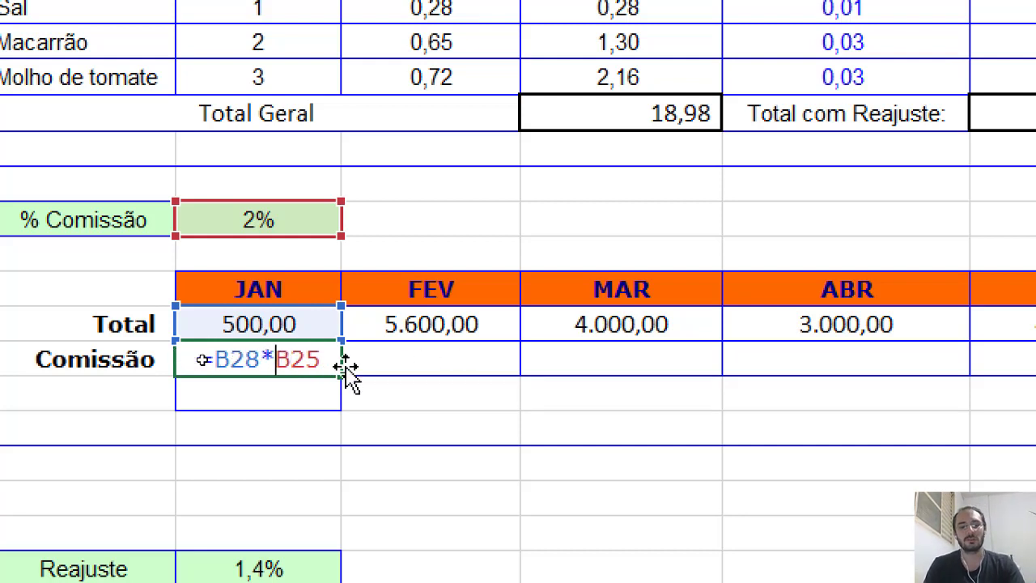
pyautogui.write('$')
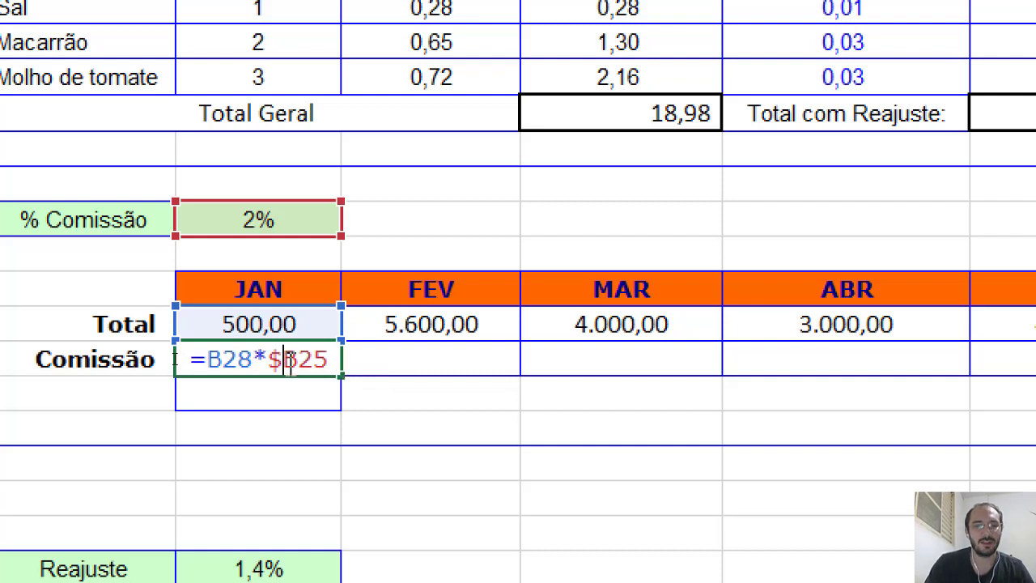
pyautogui.moveTo(298, 361); pyautogui.dragTo(268, 361)
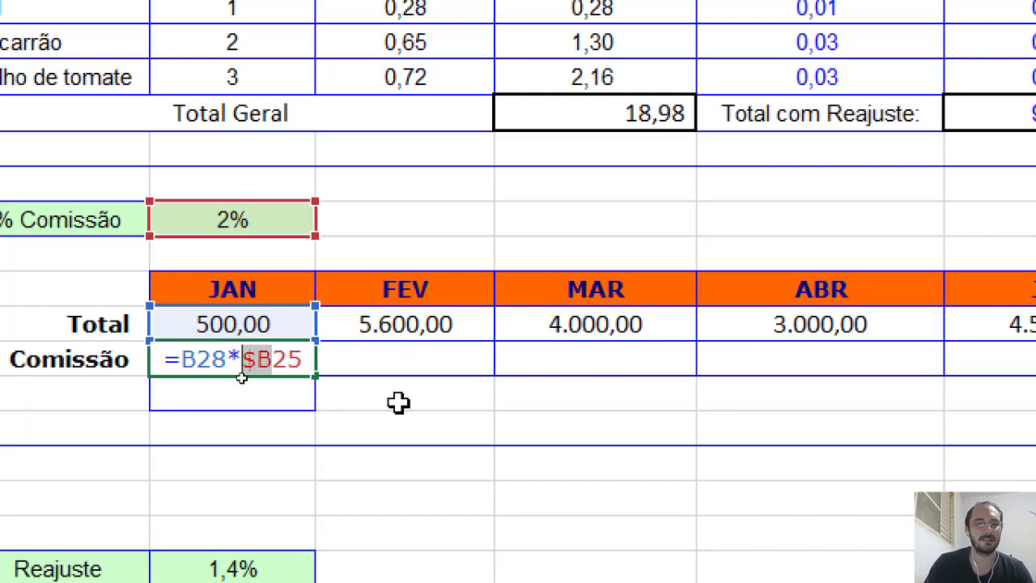
pyautogui.press('Return')
pyautogui.press('Up')
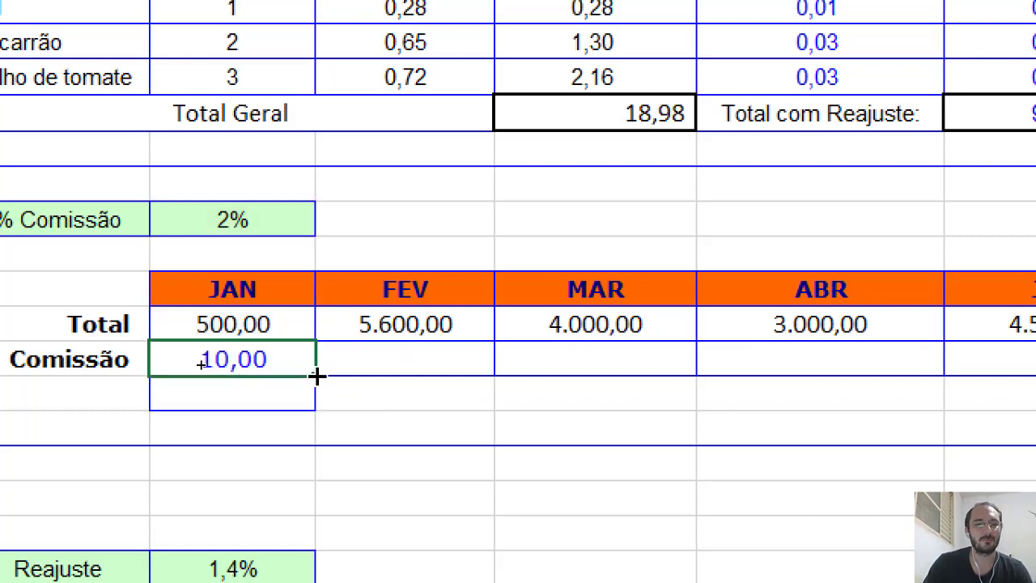
pyautogui.moveTo(315, 375); pyautogui.dragTo(902, 365)
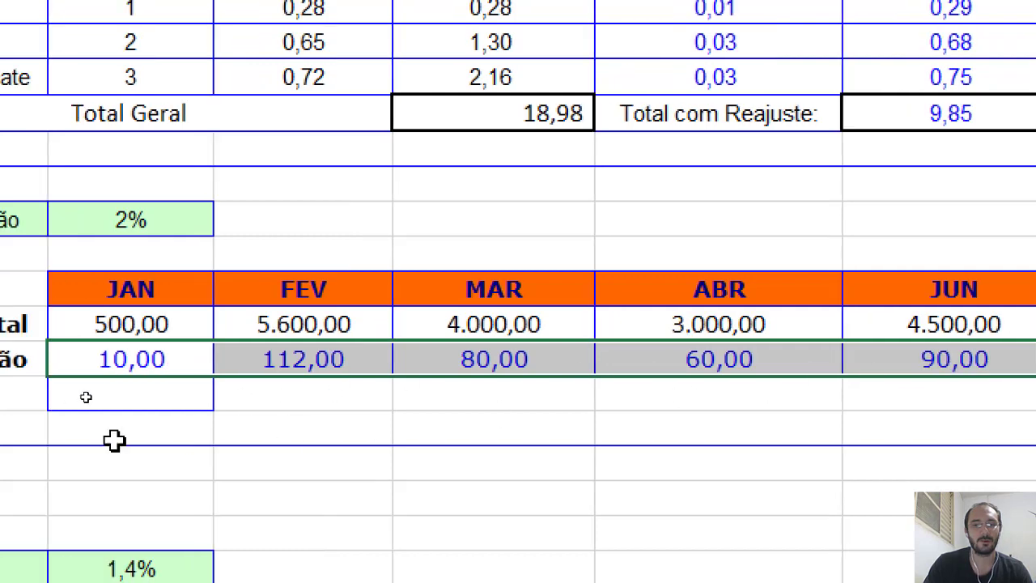
# Check which cells the copied Comissão formulas for FEV, MAR, ABR and JUN multiply, leaving the formulas as they are
pyautogui.doubleClick(347, 356)
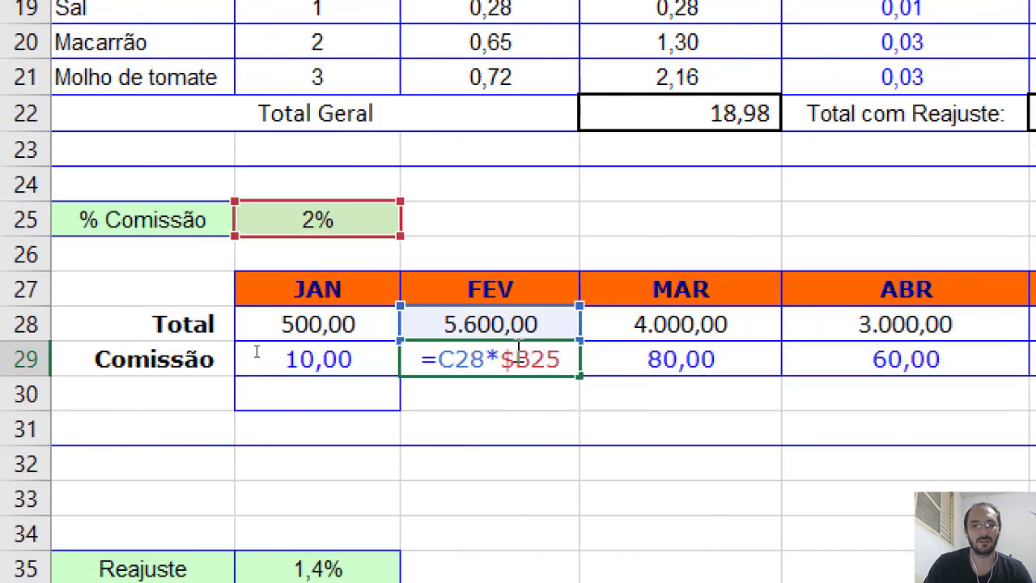
pyautogui.doubleClick(710, 358)
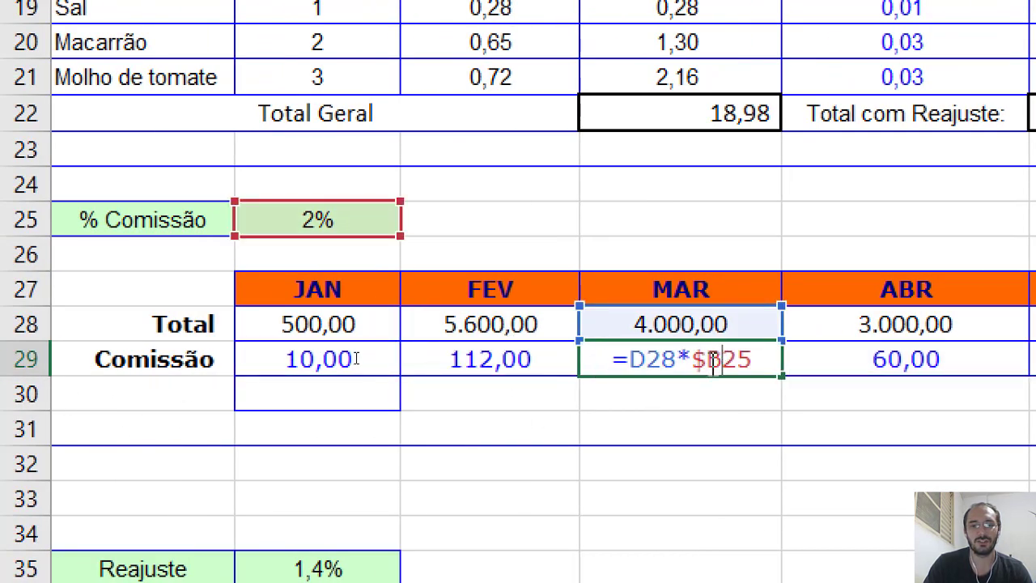
pyautogui.click(631, 359)
pyautogui.click(884, 348)
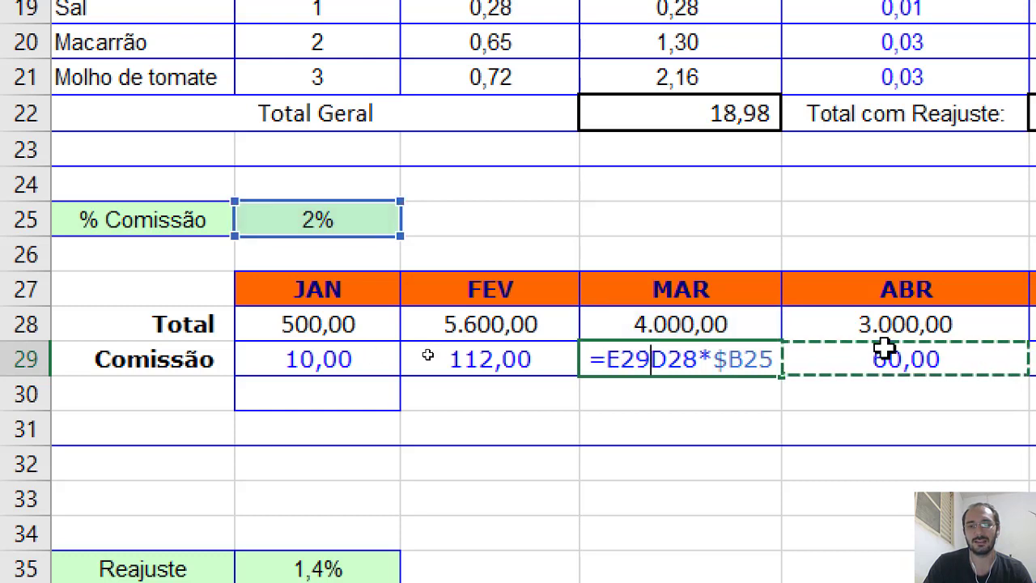
pyautogui.press('Escape')
pyautogui.doubleClick(834, 358)
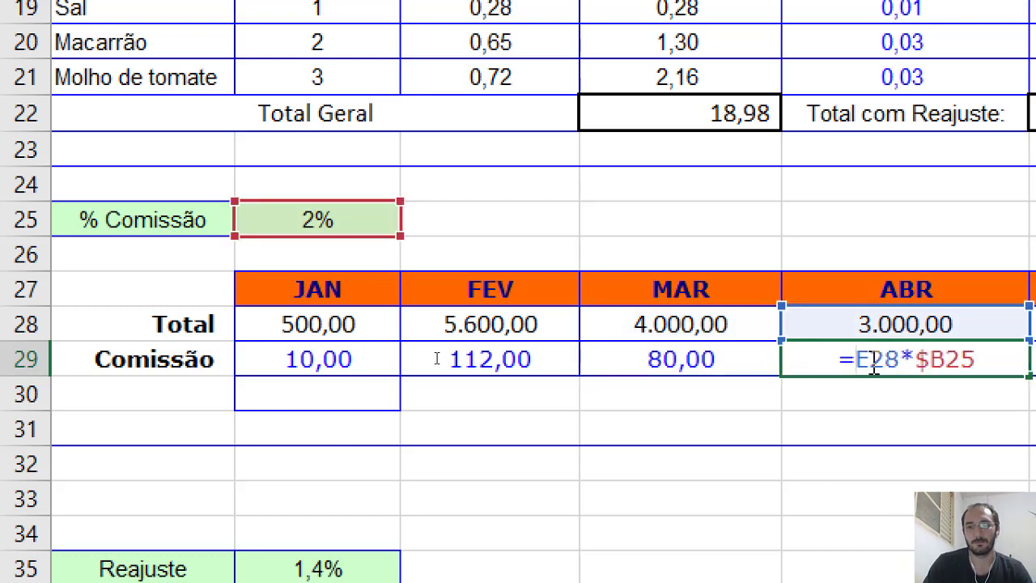
pyautogui.click(785, 358)
pyautogui.press('Escape')
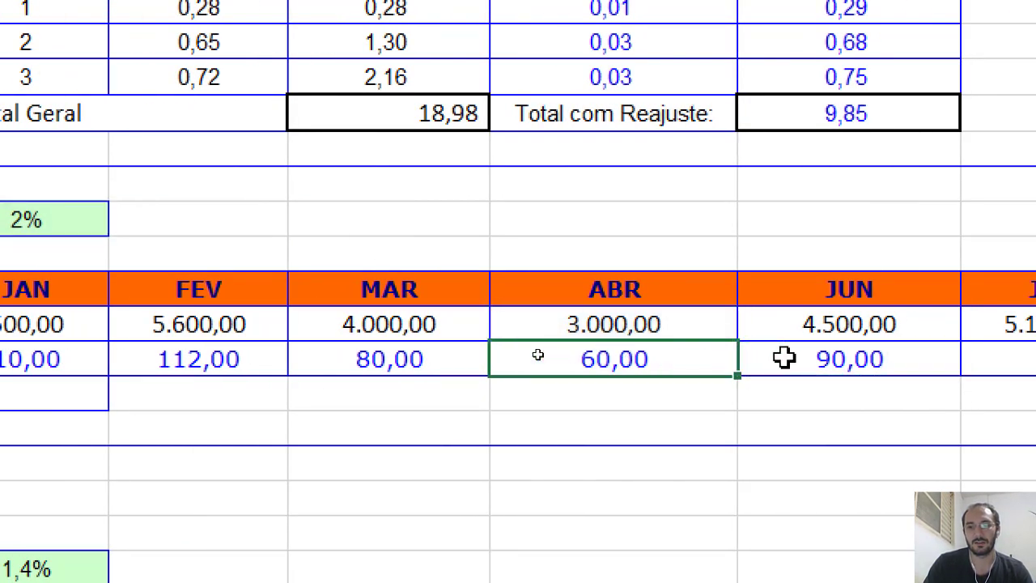
pyautogui.doubleClick(784, 358)
pyautogui.press('Escape')
pyautogui.doubleClick(841, 364)
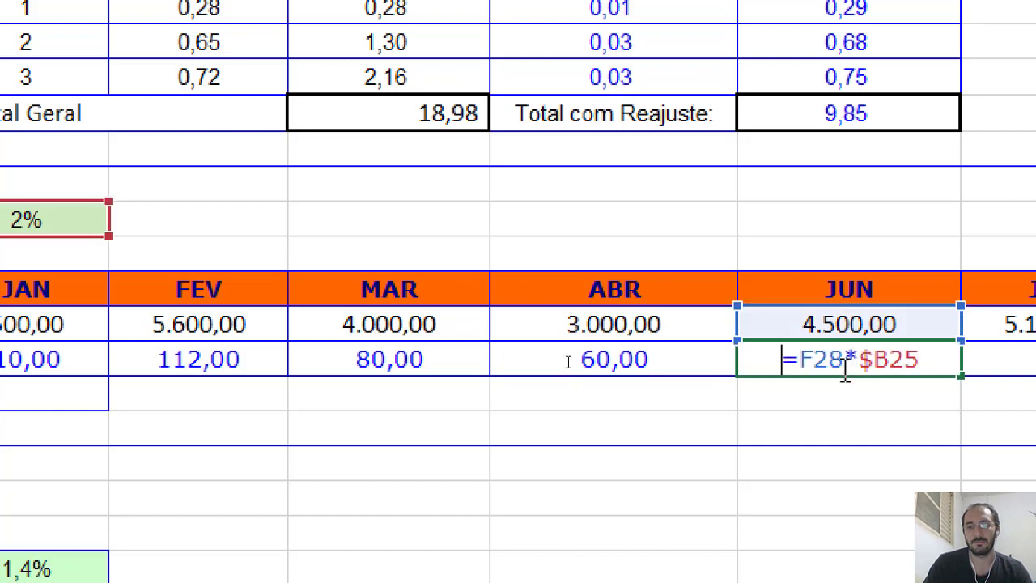
pyautogui.click(844, 364)
pyautogui.press('Escape')
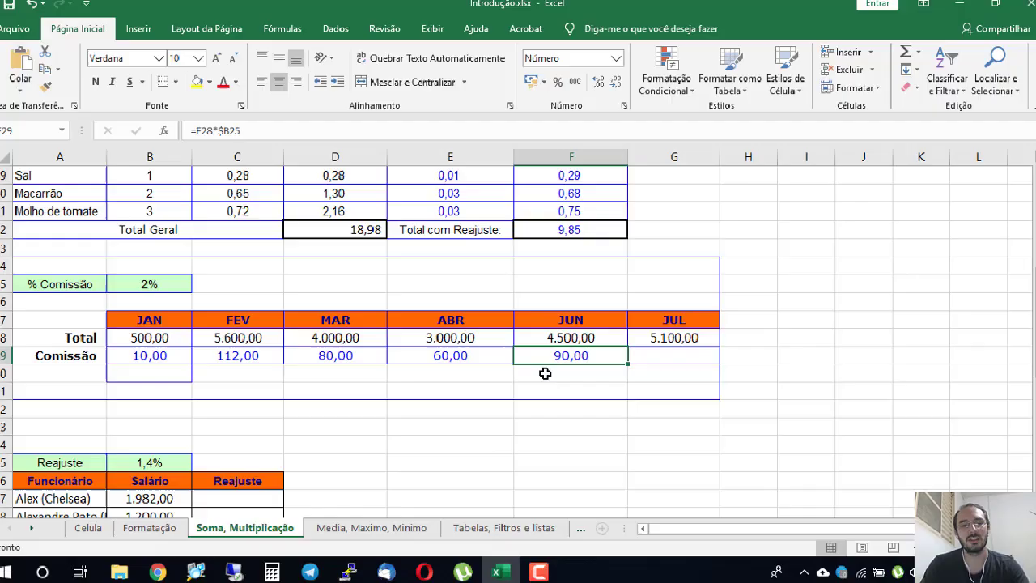
# Enter the first Reajuste formula in C37 as =B37*B$35, multiplying the first salary by the Reajuste percentage
pyautogui.scroll(-5, 197, 395)
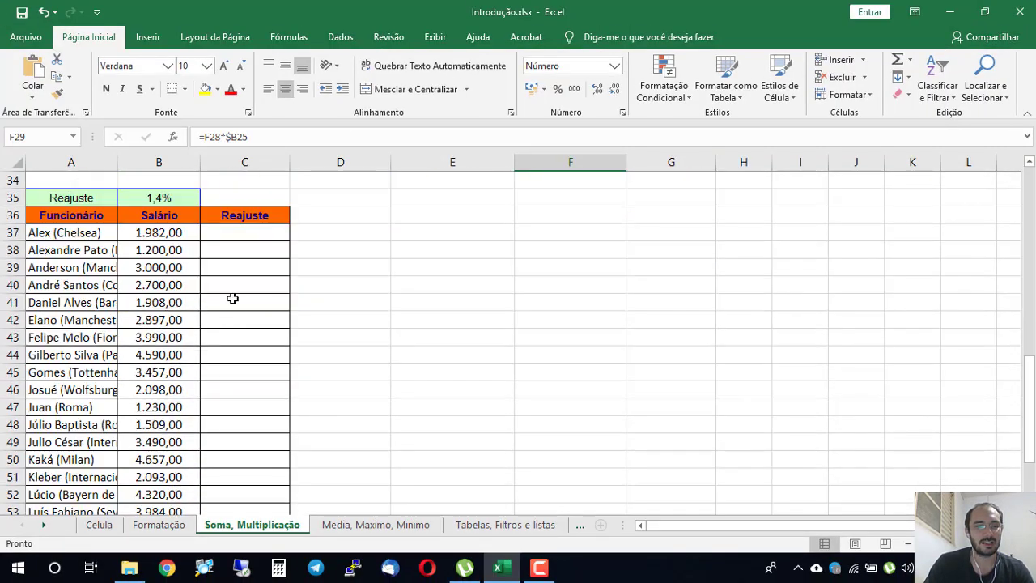
pyautogui.click(233, 237)
pyautogui.write('=')
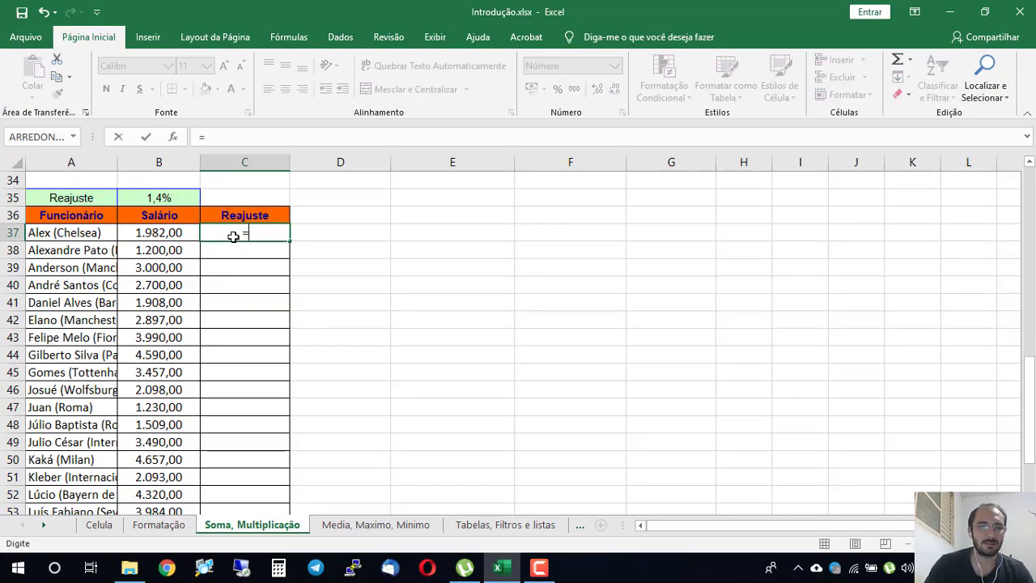
pyautogui.click(172, 233)
pyautogui.write('*')
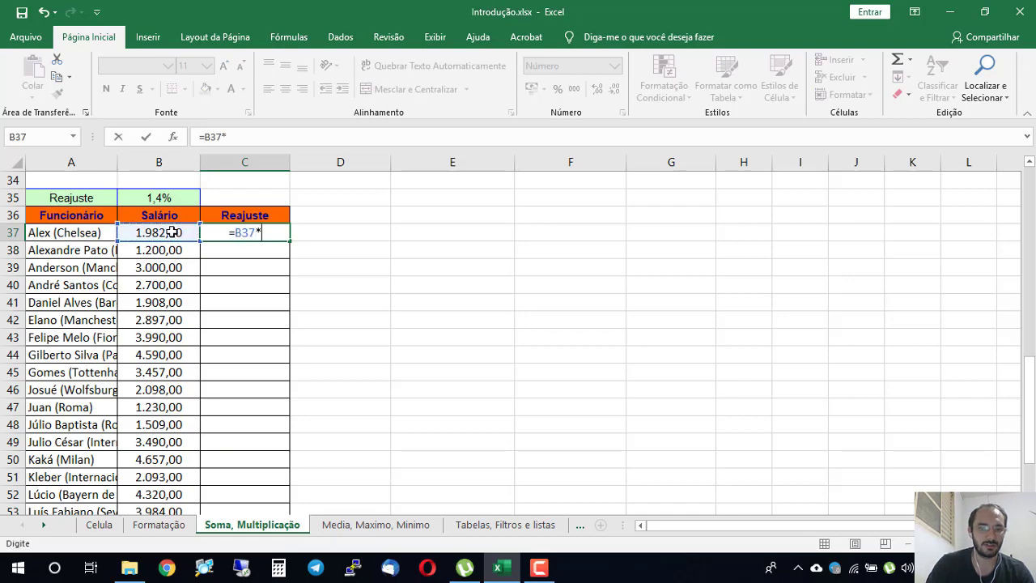
pyautogui.click(165, 198)
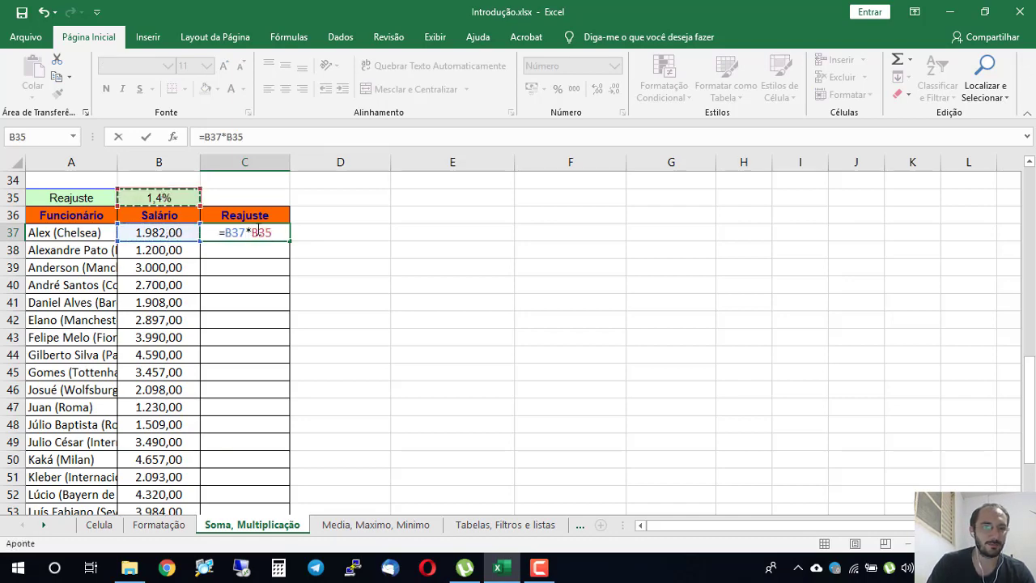
pyautogui.click(258, 233)
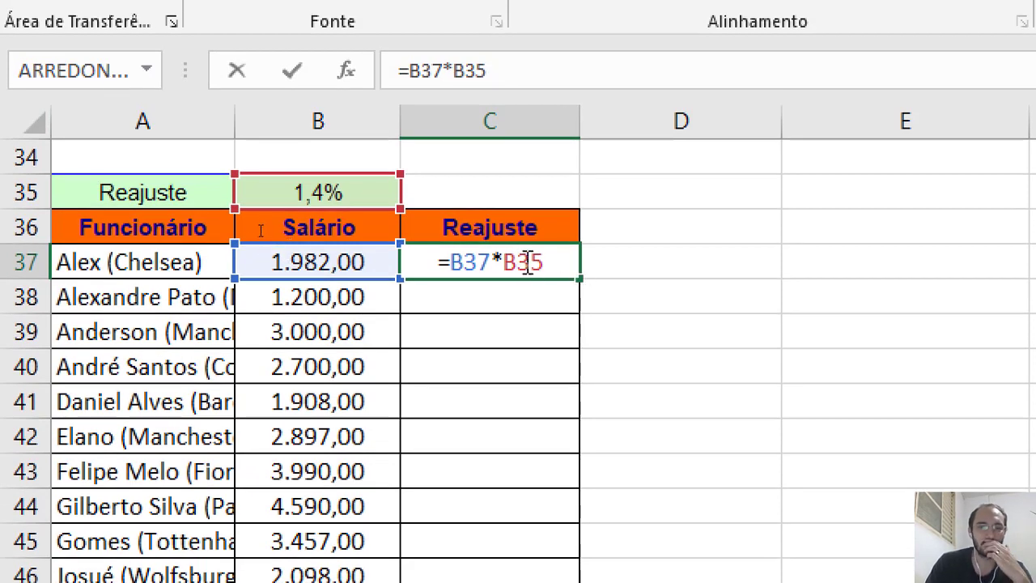
pyautogui.click(516, 251)
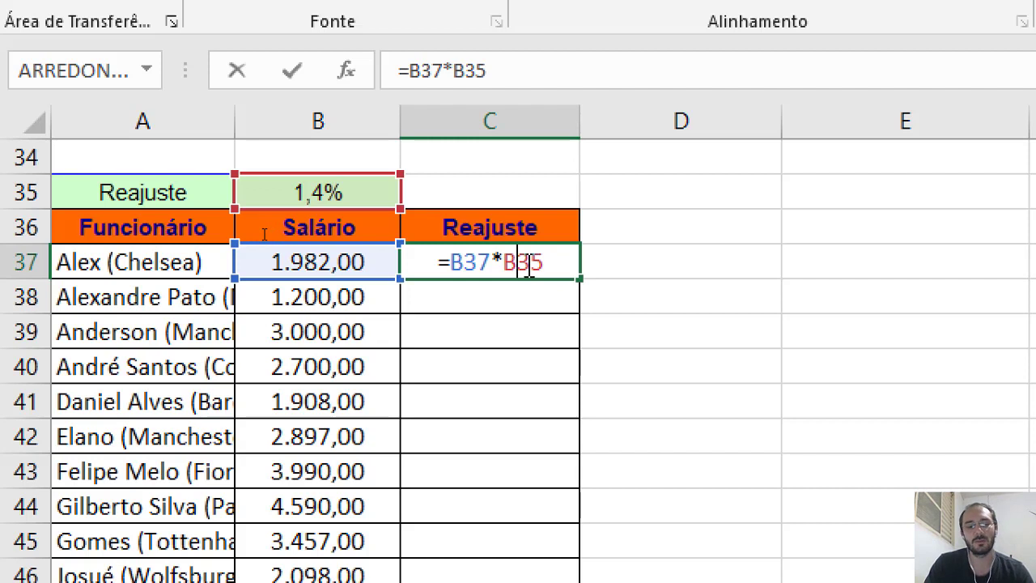
pyautogui.write('$')
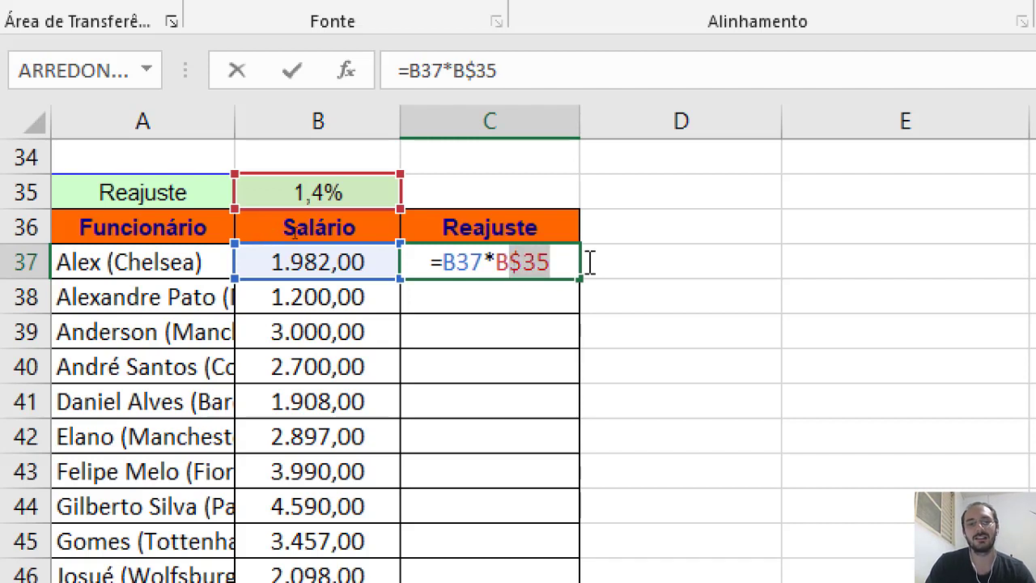
pyautogui.press('Return')
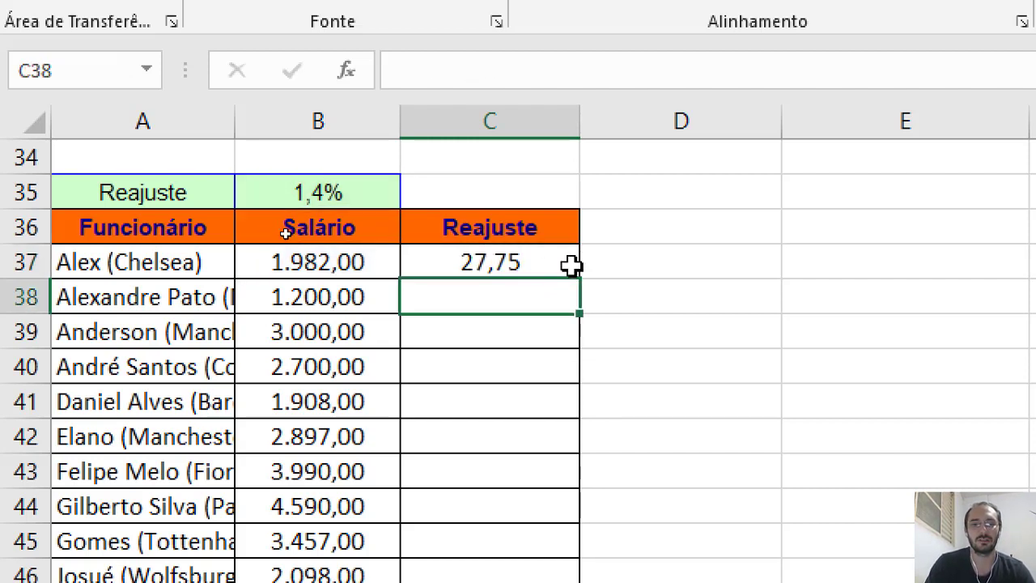
# Fill the Reajuste formula from C37 down to C59, and undo the fill
pyautogui.click(570, 267)
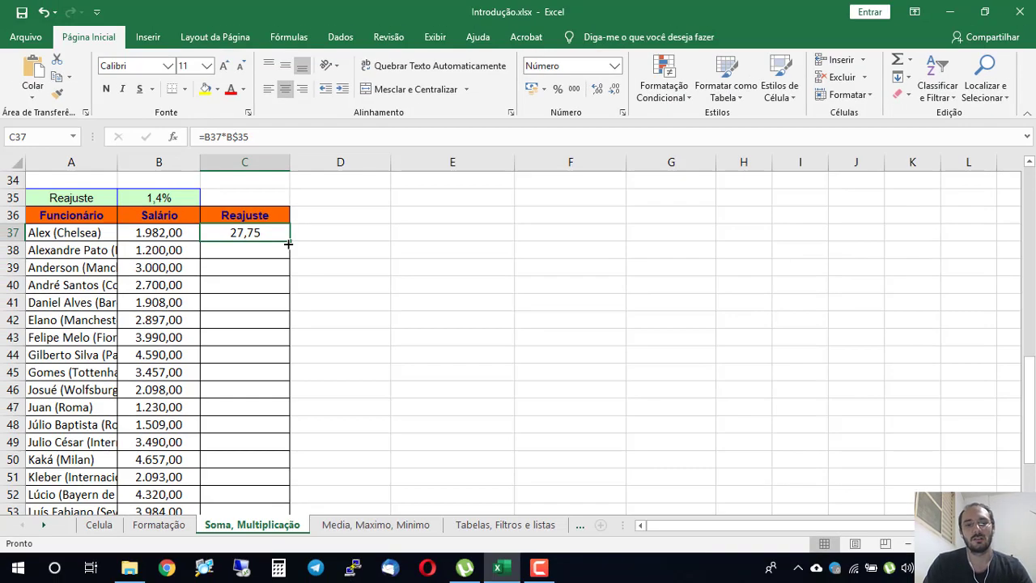
pyautogui.moveTo(578, 279); pyautogui.dragTo(571, 582)
pyautogui.moveTo(286, 479)
pyautogui.mouseDown()
pyautogui.moveTo(286, 511)
pyautogui.moveTo(287, 482)
pyautogui.mouseUp()
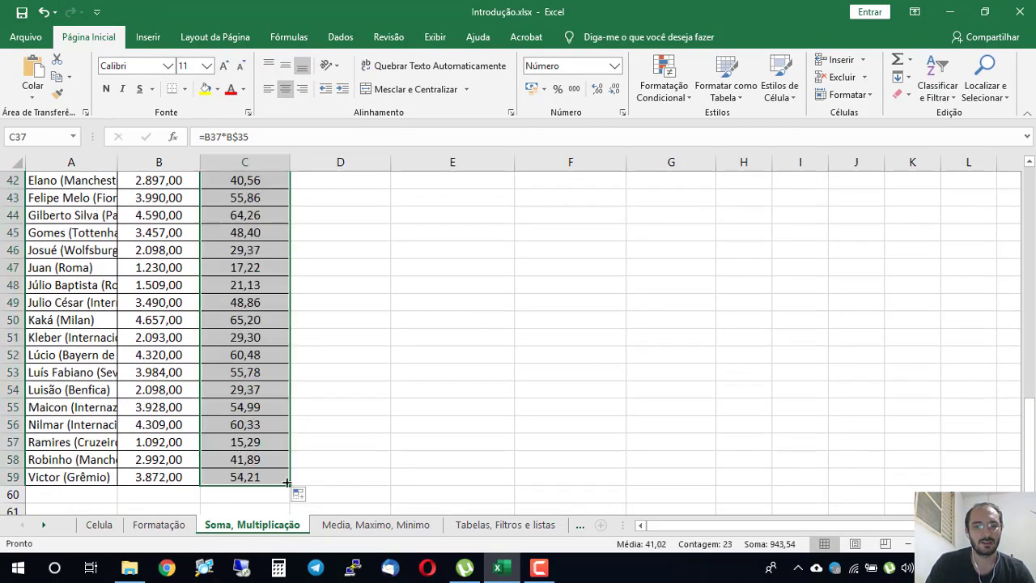
pyautogui.hotkey('ctrl', 'z')
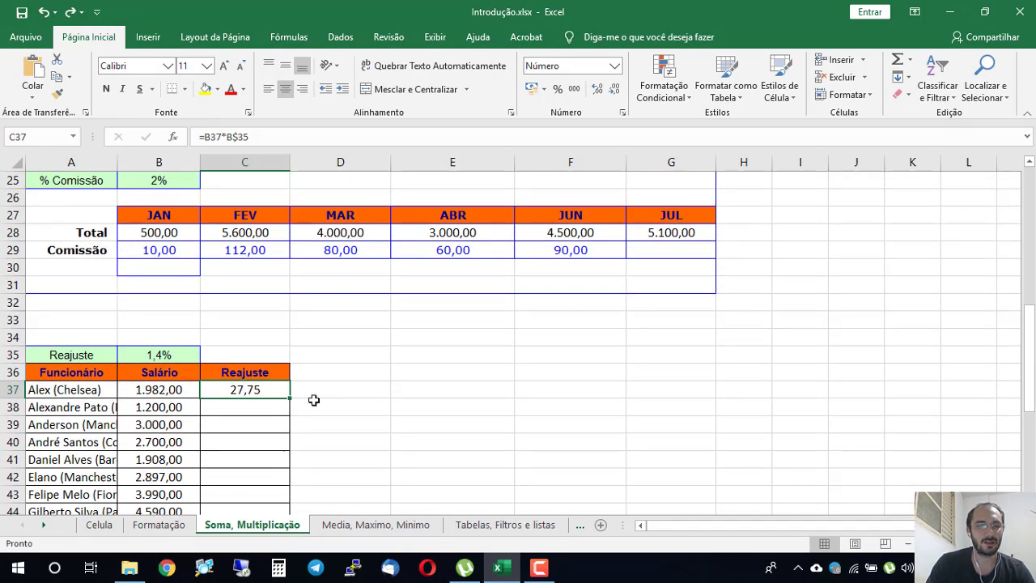
# Look over the length of the salary table down to row 59, and return to the first Reajuste cell, C37
pyautogui.scroll(-2, 313, 400)
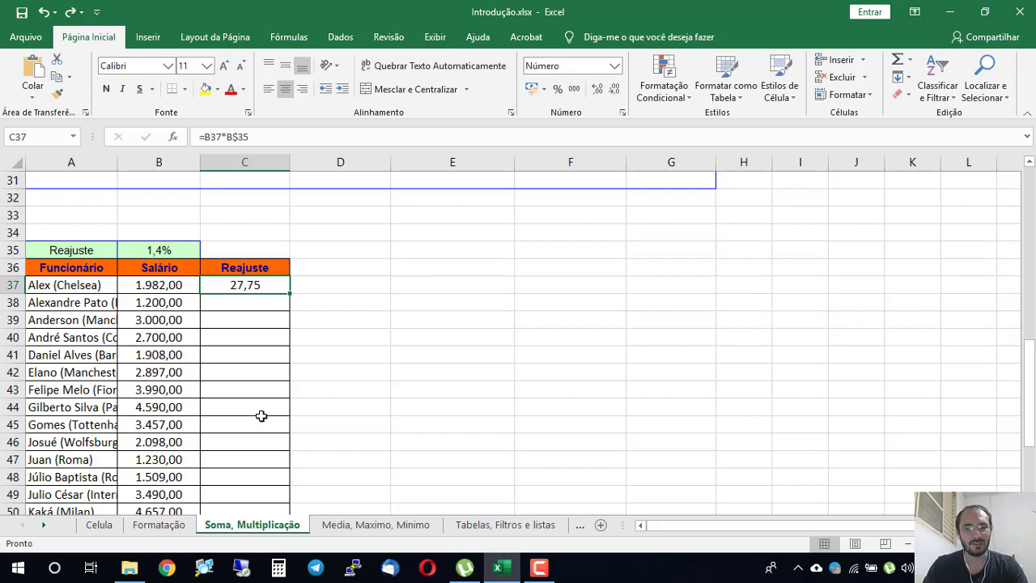
pyautogui.keyDown('ctrl'); pyautogui.scroll(-2, 261, 416); pyautogui.keyUp('ctrl')
pyautogui.scroll(-4, 270, 372)
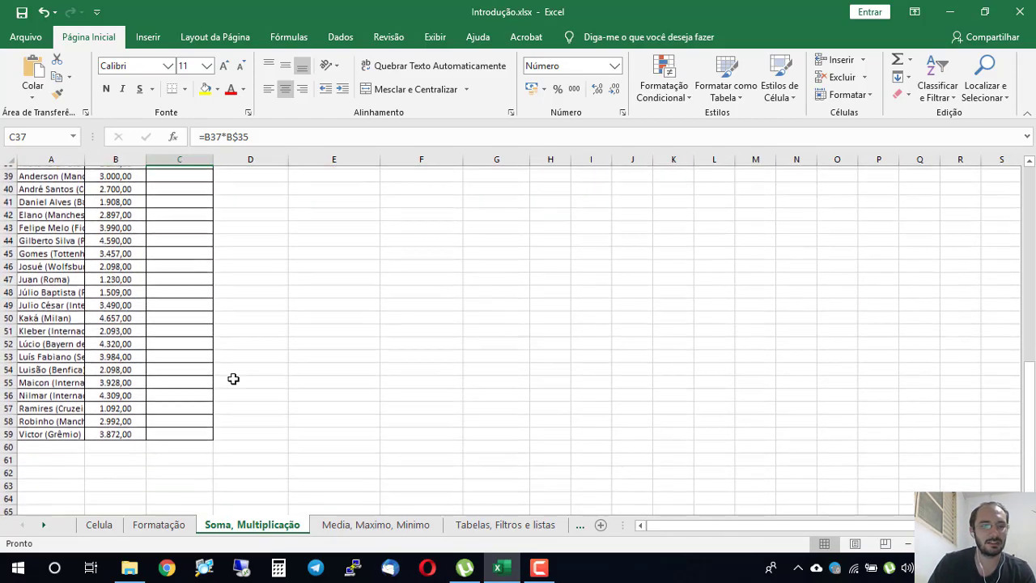
pyautogui.scroll(1, 186, 378)
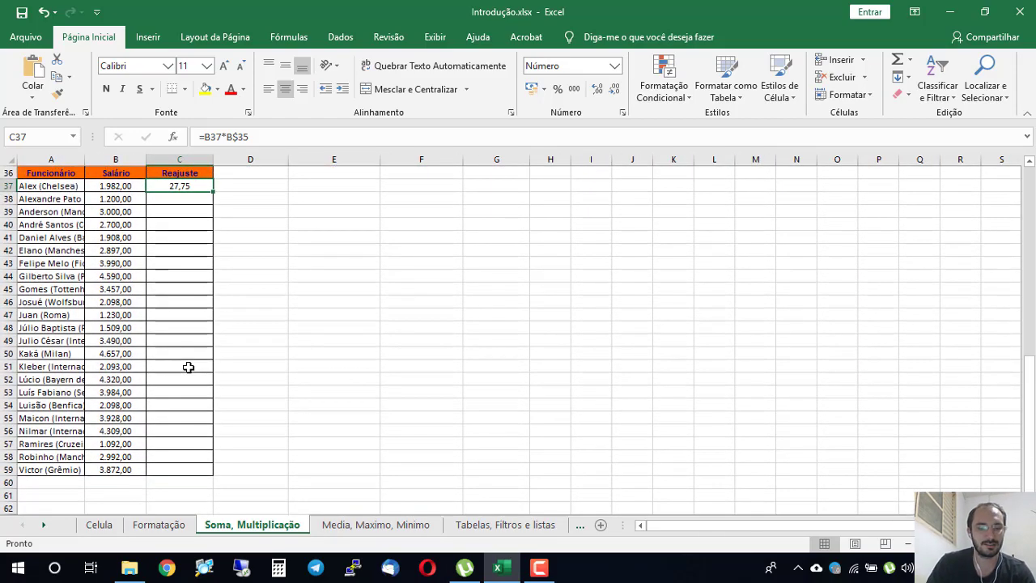
pyautogui.keyDown('ctrl'); pyautogui.scroll(2, 148, 340); pyautogui.keyUp('ctrl')
pyautogui.scroll(4, 161, 327)
pyautogui.scroll(-3, 173, 317)
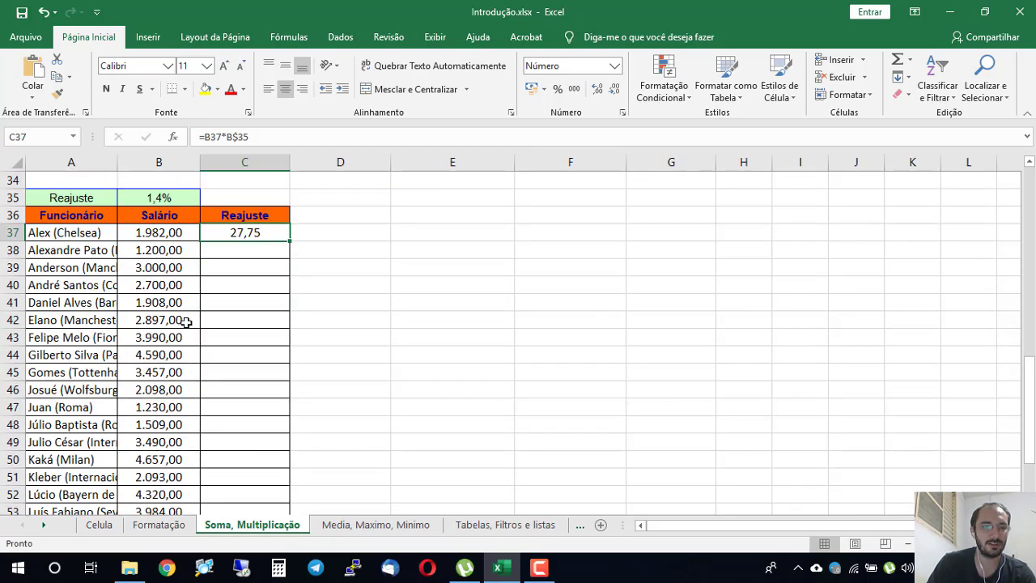
pyautogui.click(185, 232)
pyautogui.scroll(-5, 178, 275)
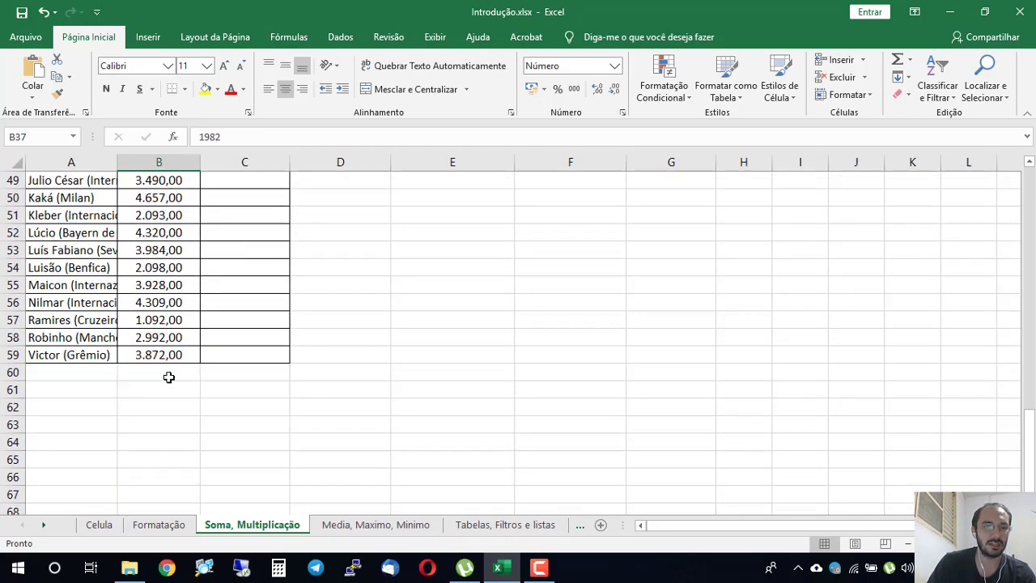
pyautogui.click(170, 378)
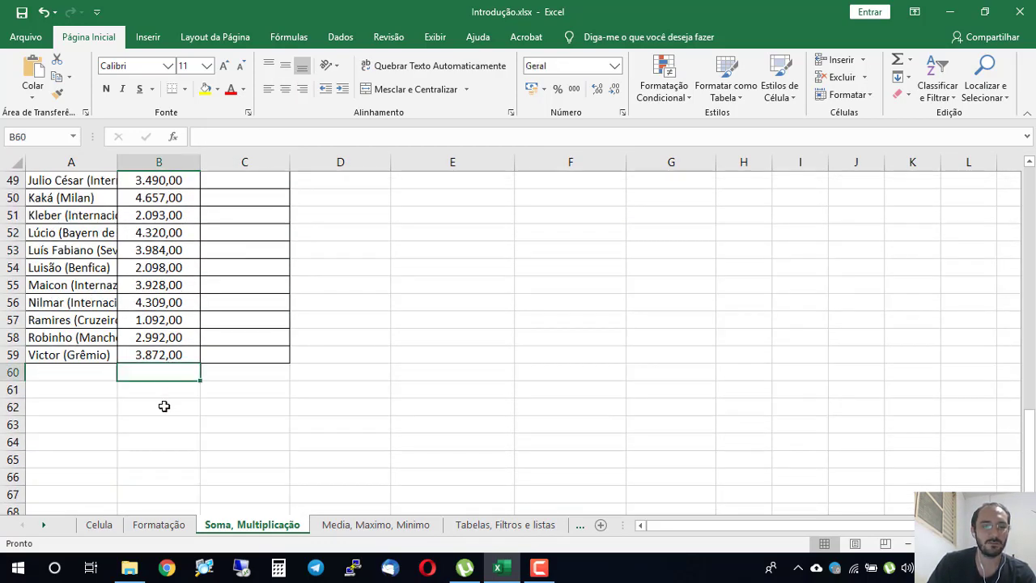
pyautogui.click(163, 406)
pyautogui.scroll(7, 170, 353)
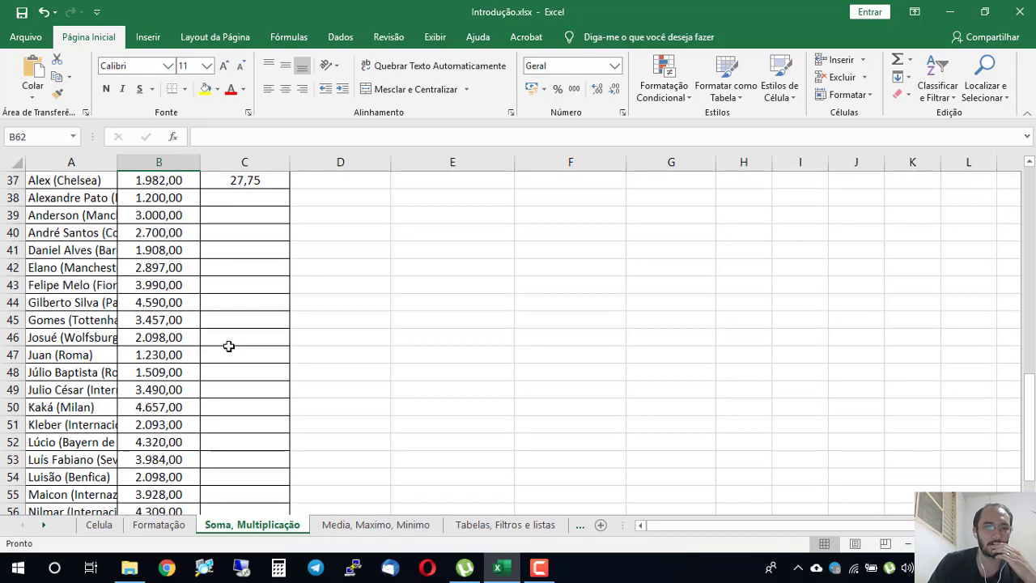
pyautogui.click(244, 337)
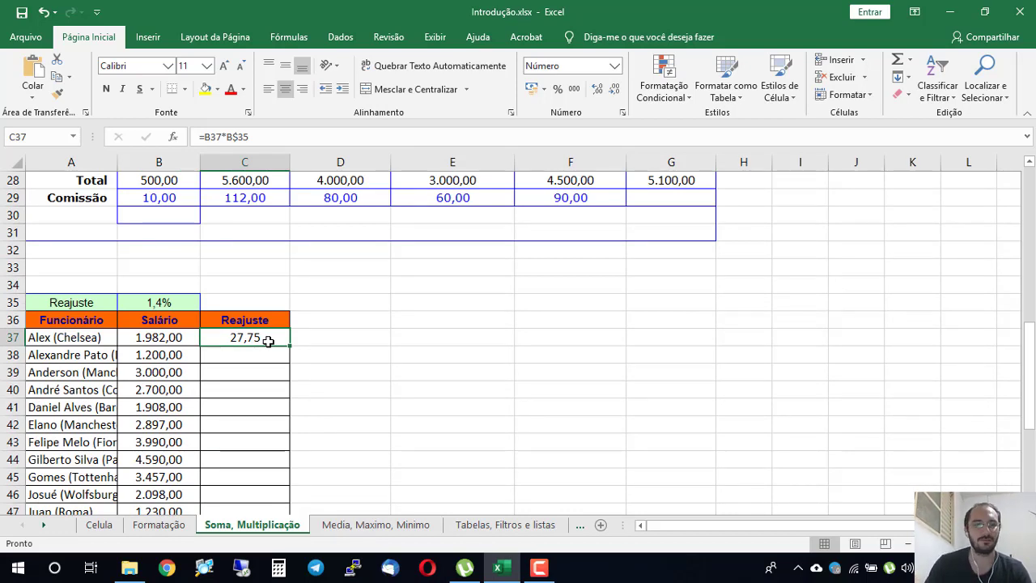
# Examine where the salary list ends, selecting the empty cell B60 below the last salary, and return to the start of the list
pyautogui.scroll(-1, 340, 324)
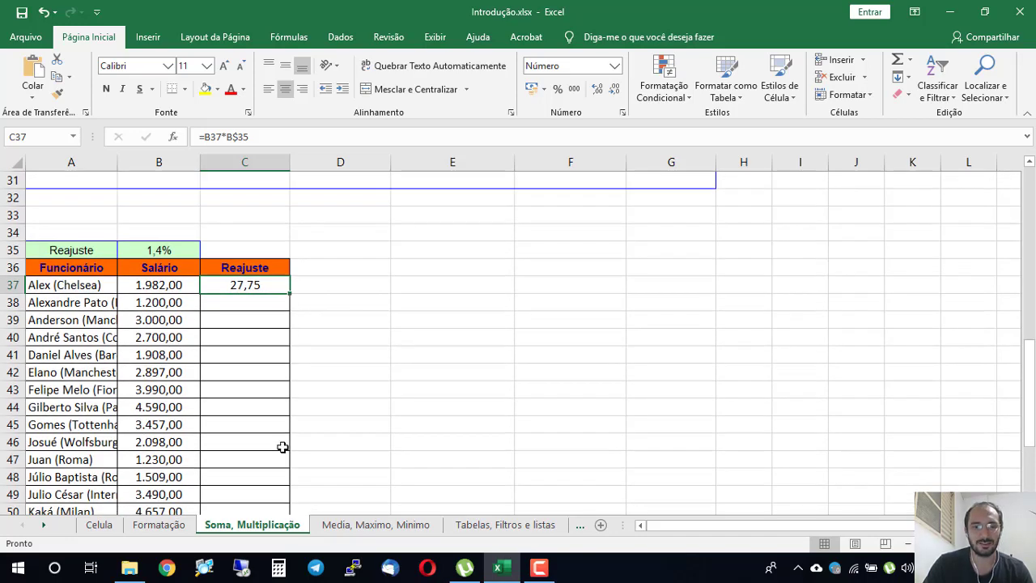
pyautogui.scroll(-6, 282, 460)
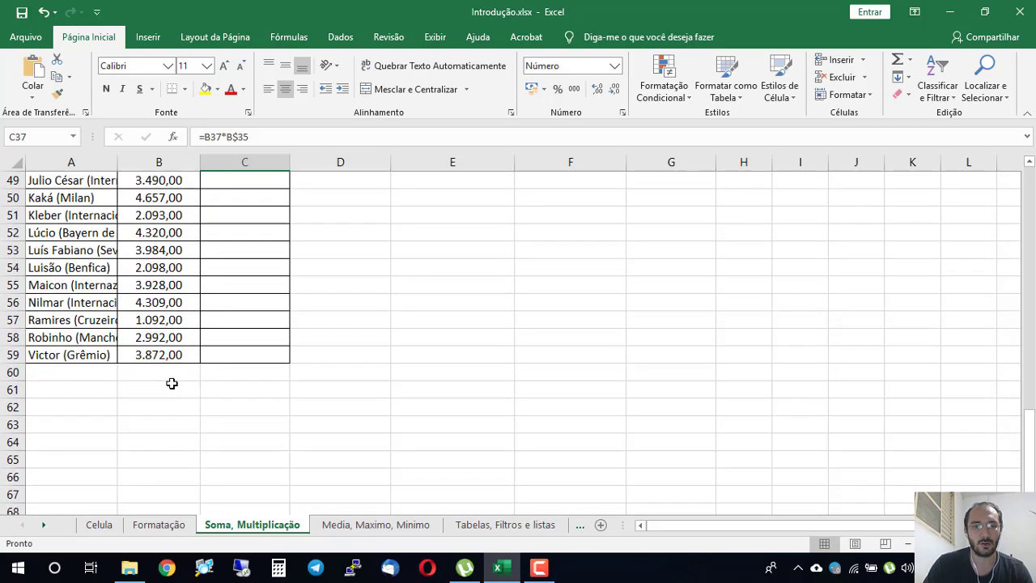
pyautogui.click(172, 387)
pyautogui.click(160, 370)
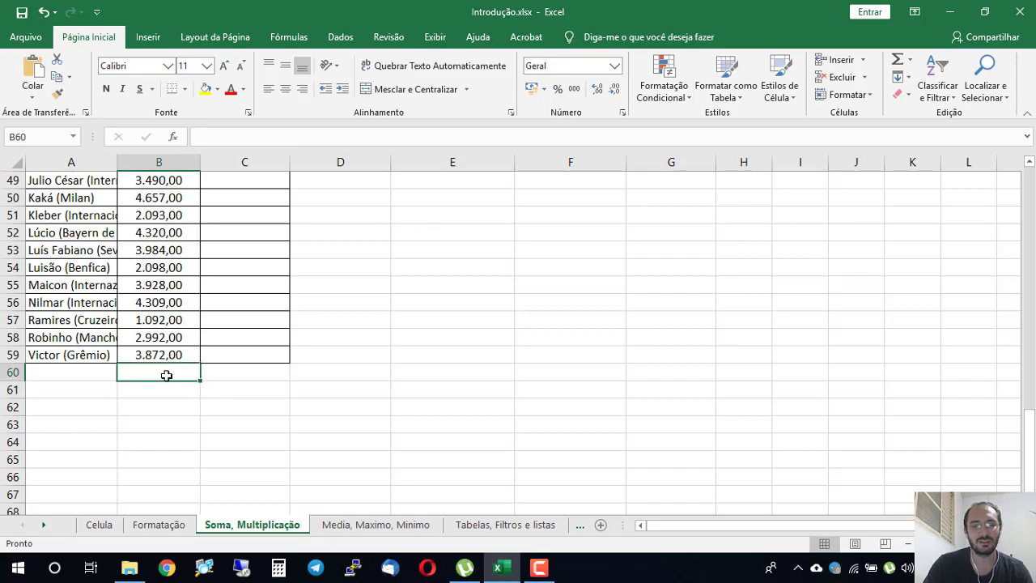
pyautogui.scroll(6, 169, 374)
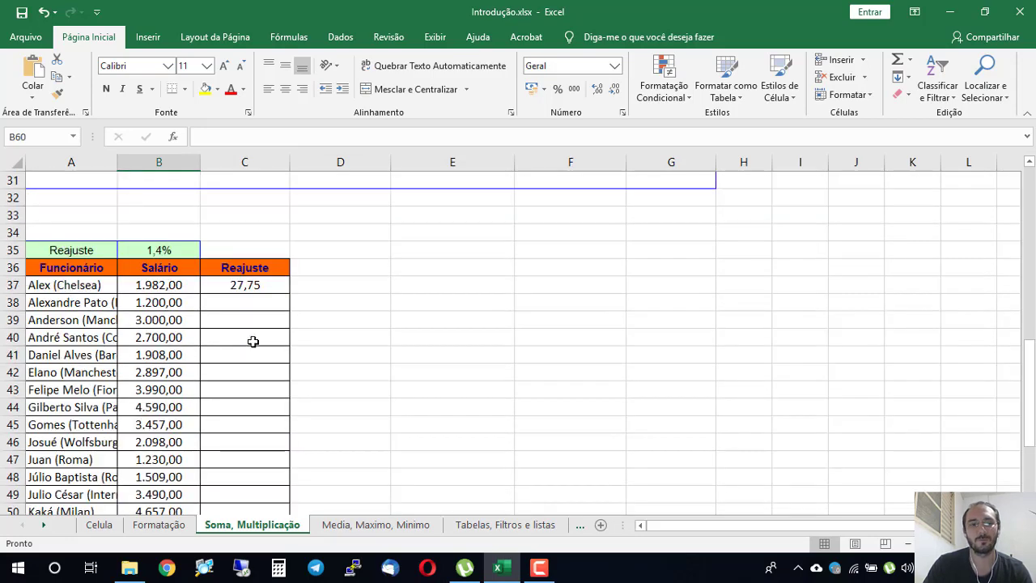
# Fill the Reajuste formula from C37 only part of the way down the column, and undo the fill
pyautogui.click(254, 285)
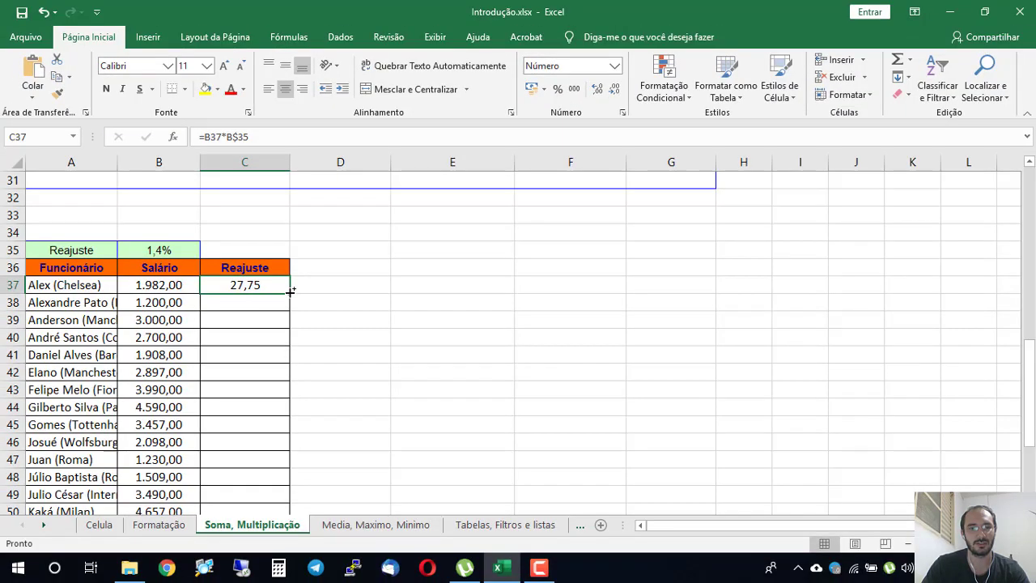
pyautogui.moveTo(288, 294); pyautogui.dragTo(267, 484)
pyautogui.hotkey('ctrl', 'z')
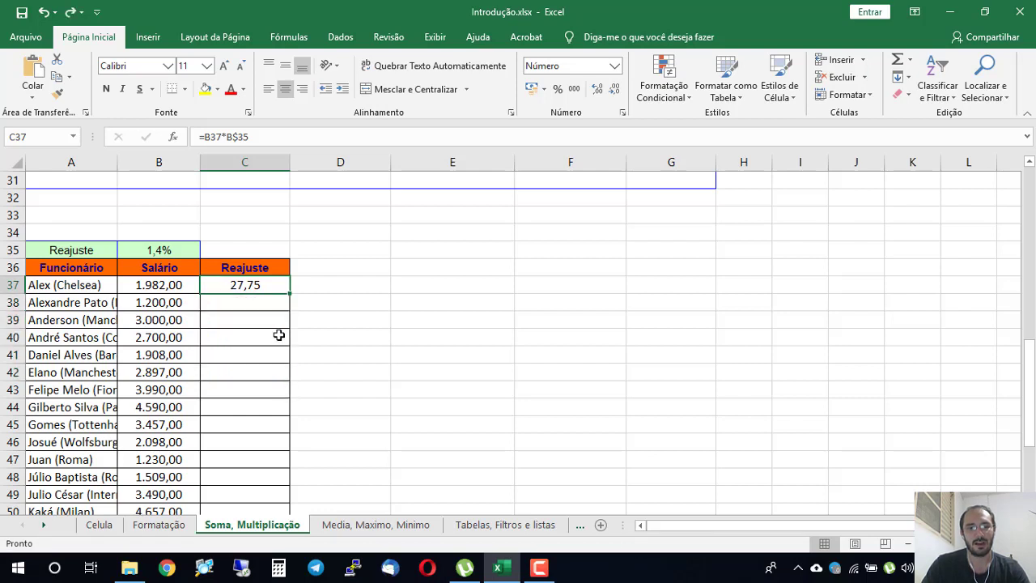
# Auto-fill the Reajuste formula from C37 down to the last employee in row 59, and select B60 below the salaries
pyautogui.doubleClick(292, 295)
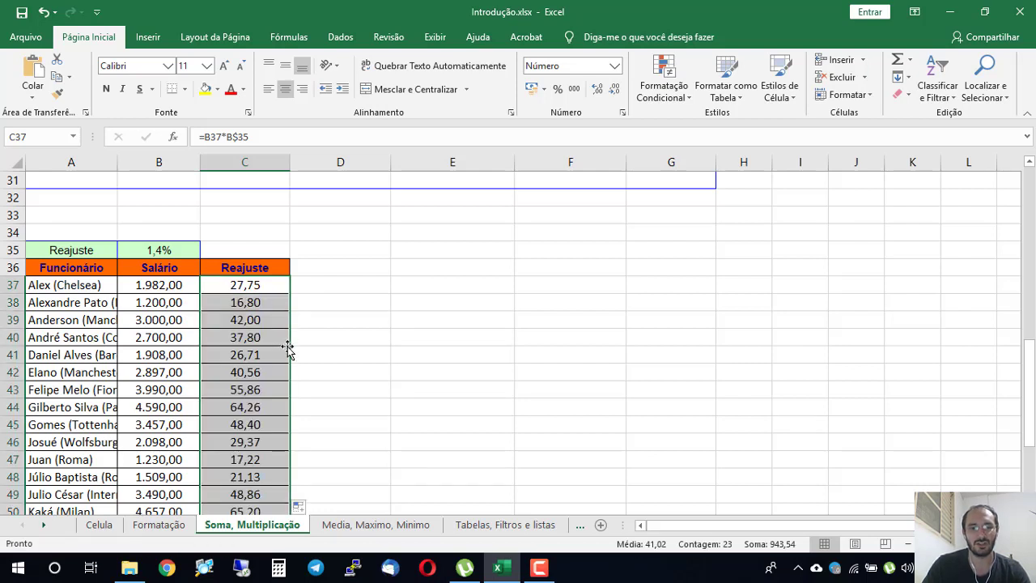
pyautogui.scroll(-6, 273, 434)
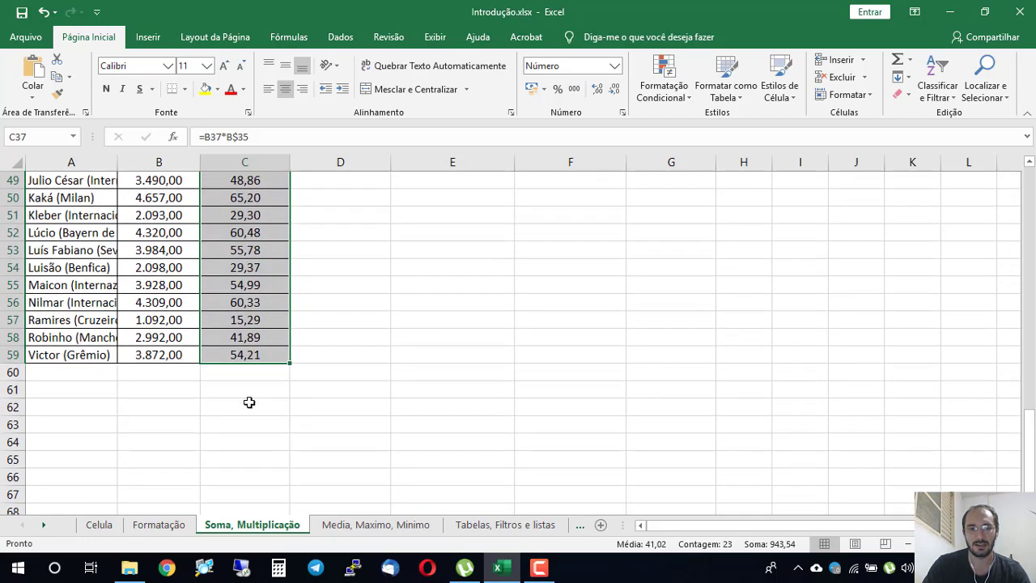
pyautogui.click(170, 374)
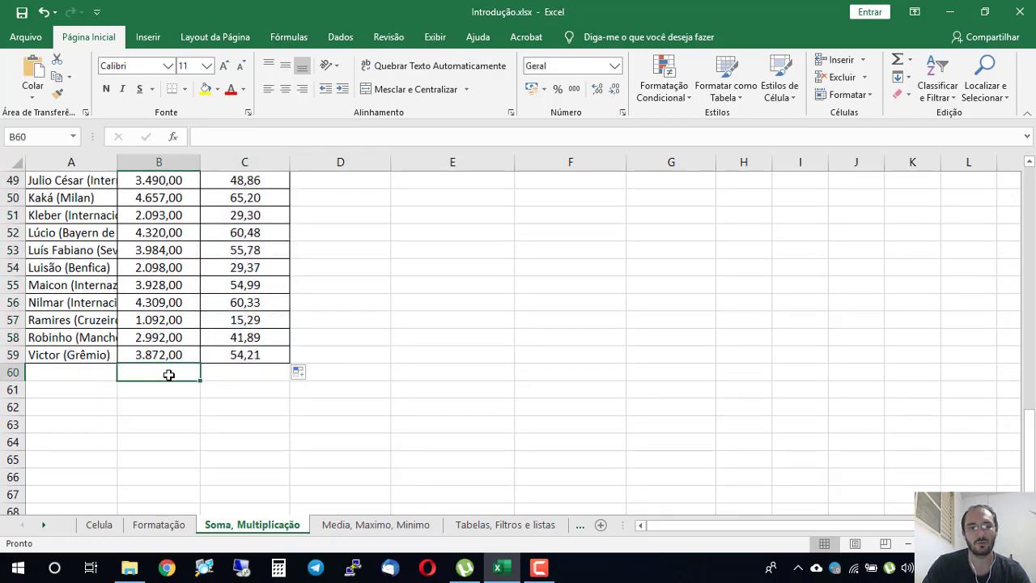
# Inspect which cells the first Reajuste formula in C37 multiplies, leaving it as it is, and compare it with the salary in B37
pyautogui.scroll(5, 231, 354)
pyautogui.doubleClick(244, 236)
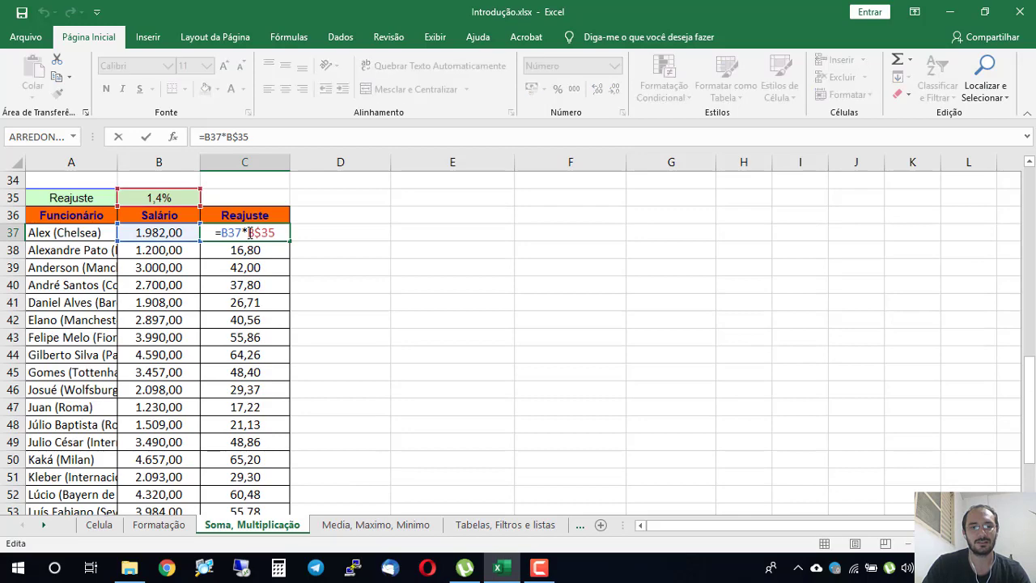
pyautogui.press('Escape')
pyautogui.click(172, 237)
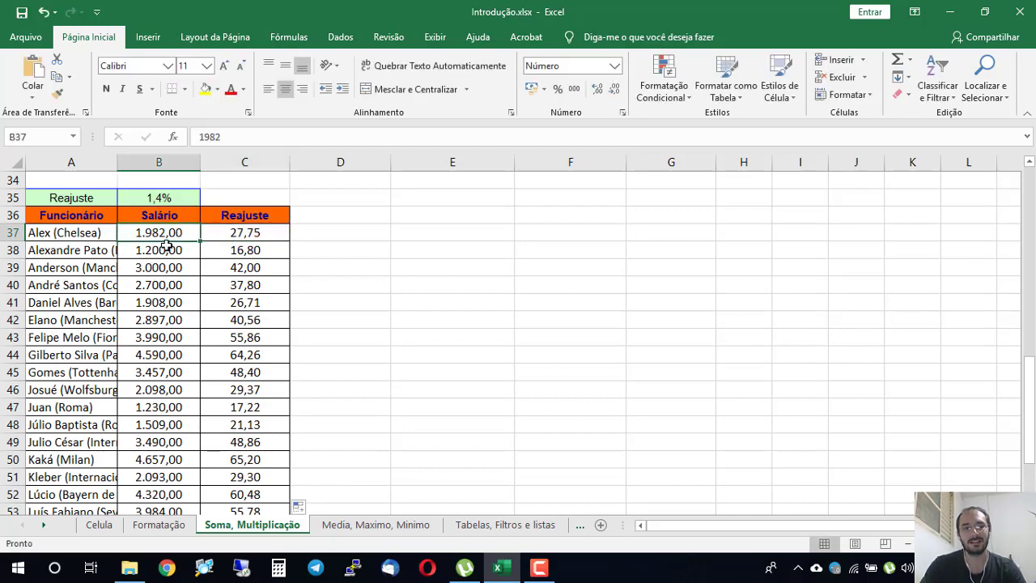
pyautogui.click(231, 232)
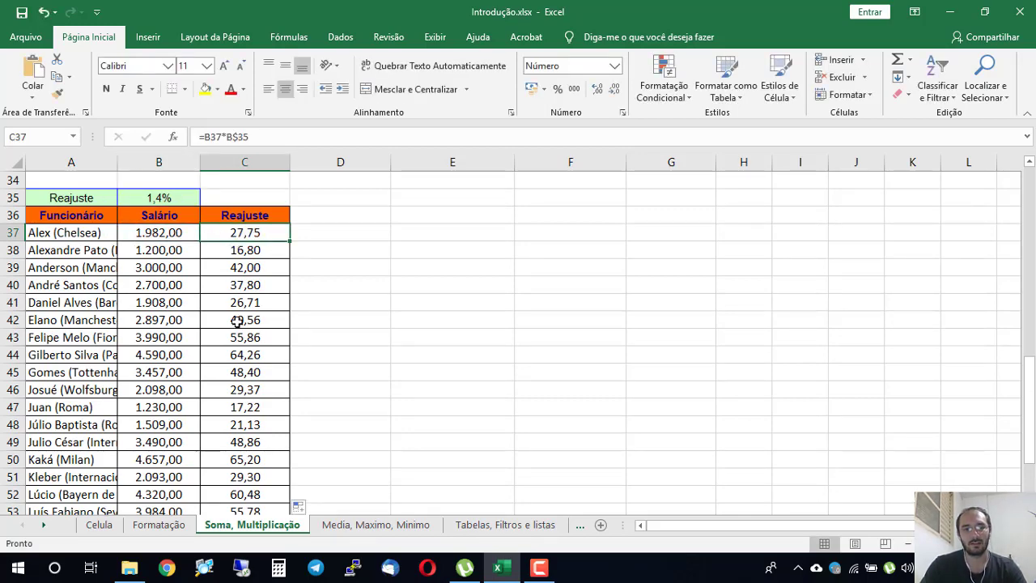
# Check the end of the filled Reajuste column against the Salário column at row 60, and undo the auto-fill
pyautogui.scroll(-4, 239, 362)
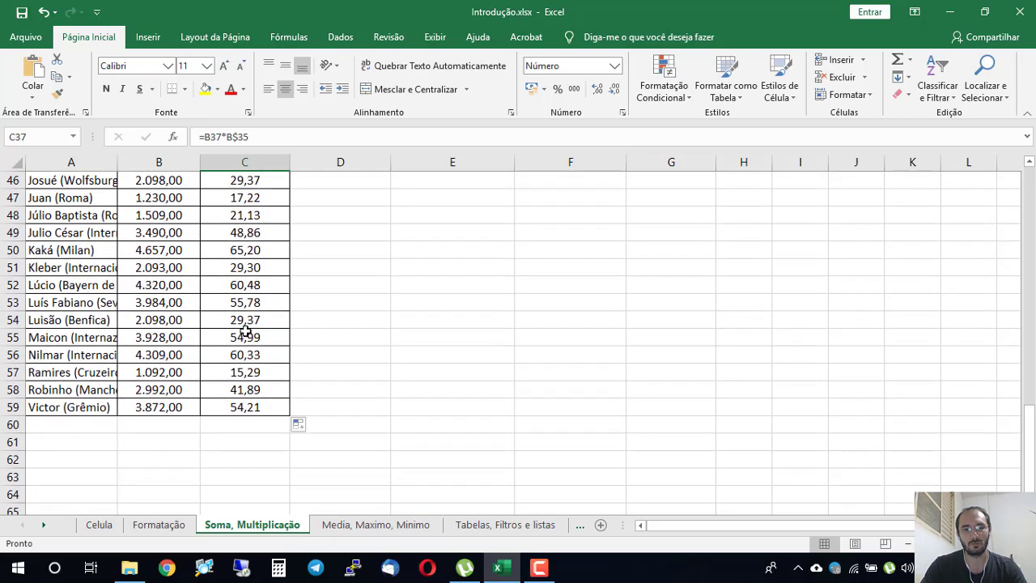
pyautogui.click(185, 425)
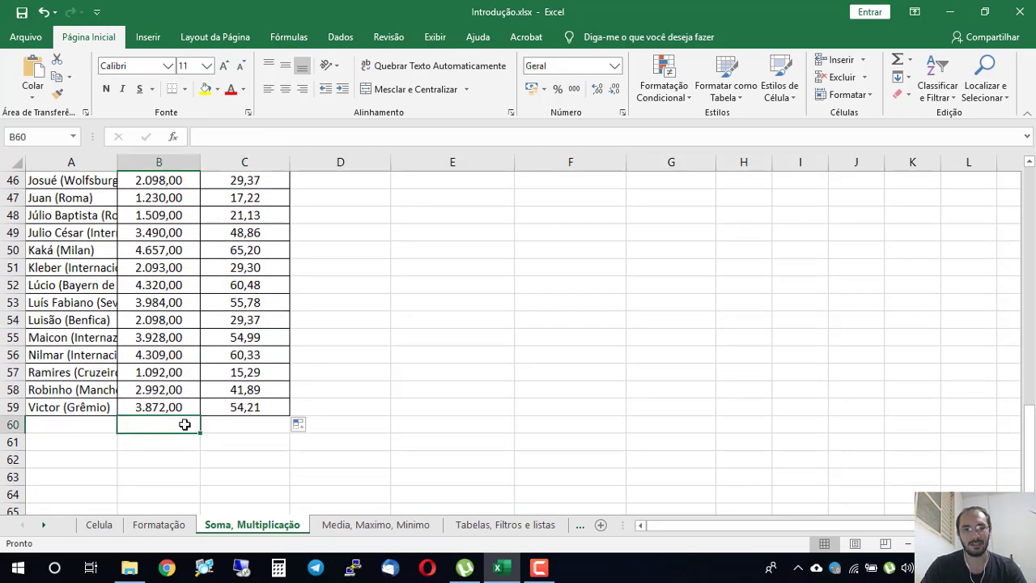
pyautogui.click(242, 428)
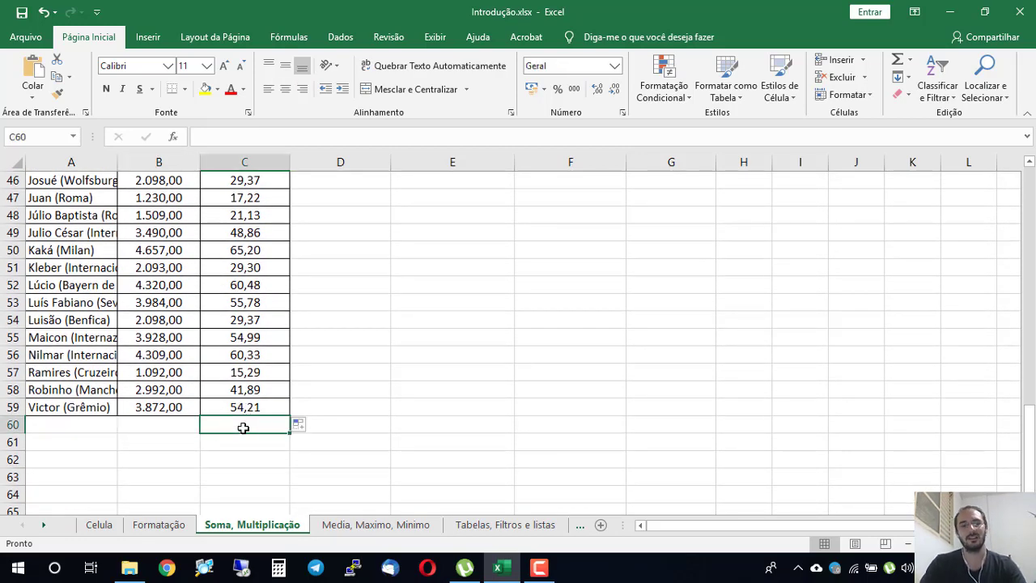
pyautogui.hotkey('ctrl', 'z')
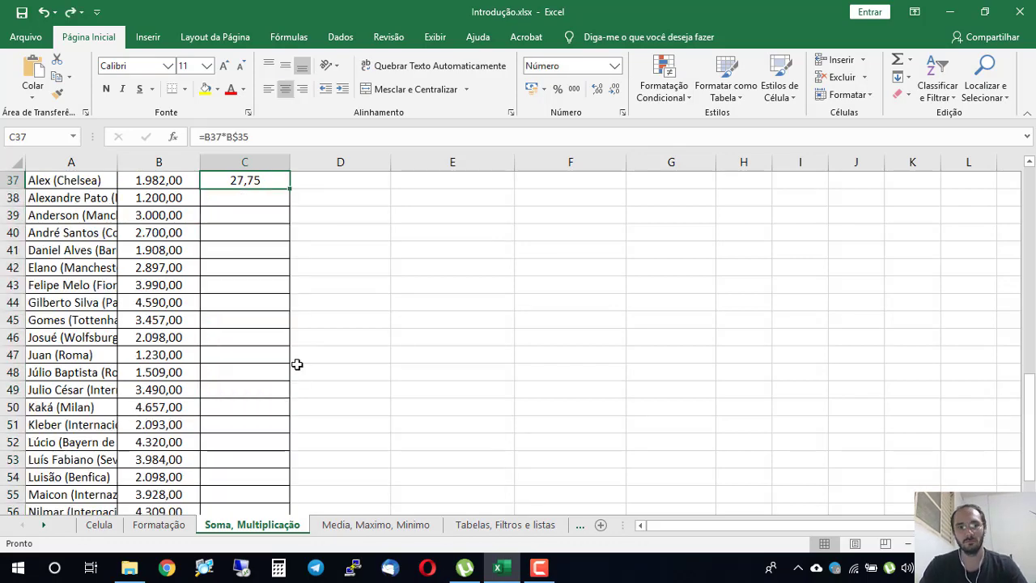
# Examine the empty cells below the Salário and Reajuste columns in row 60 to see where the table stops
pyautogui.scroll(2, 249, 321)
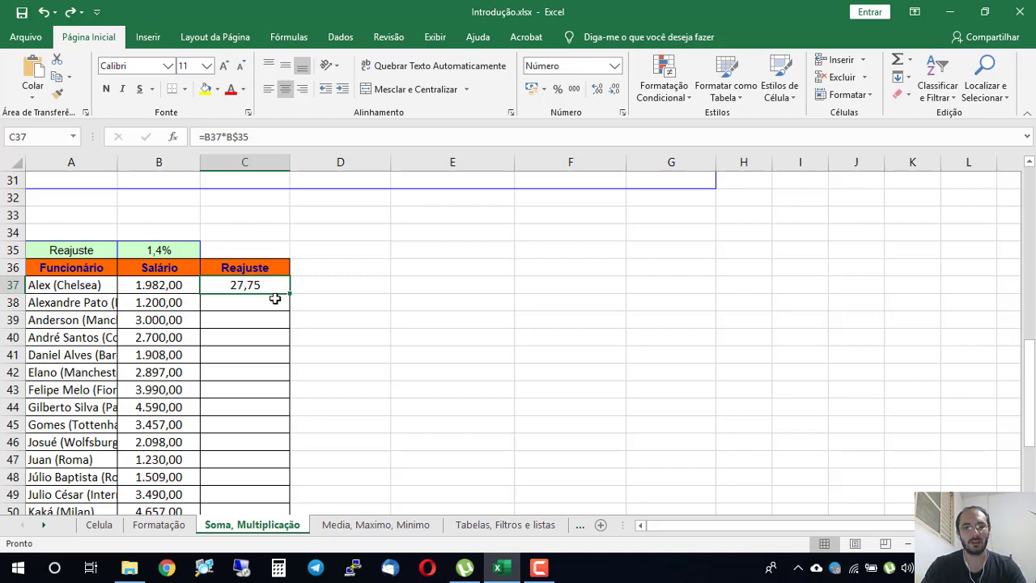
pyautogui.scroll(-6, 275, 299)
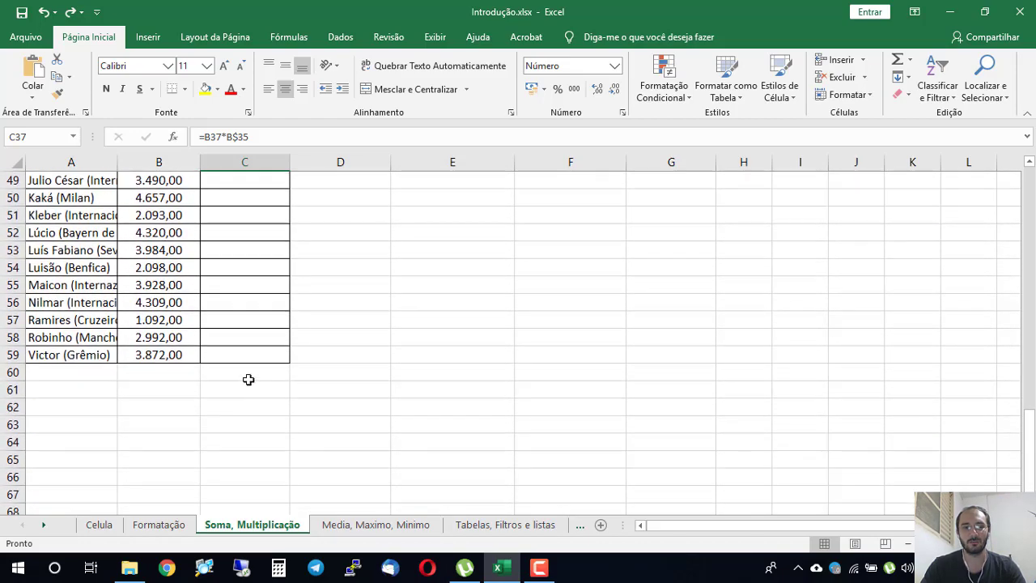
pyautogui.click(246, 370)
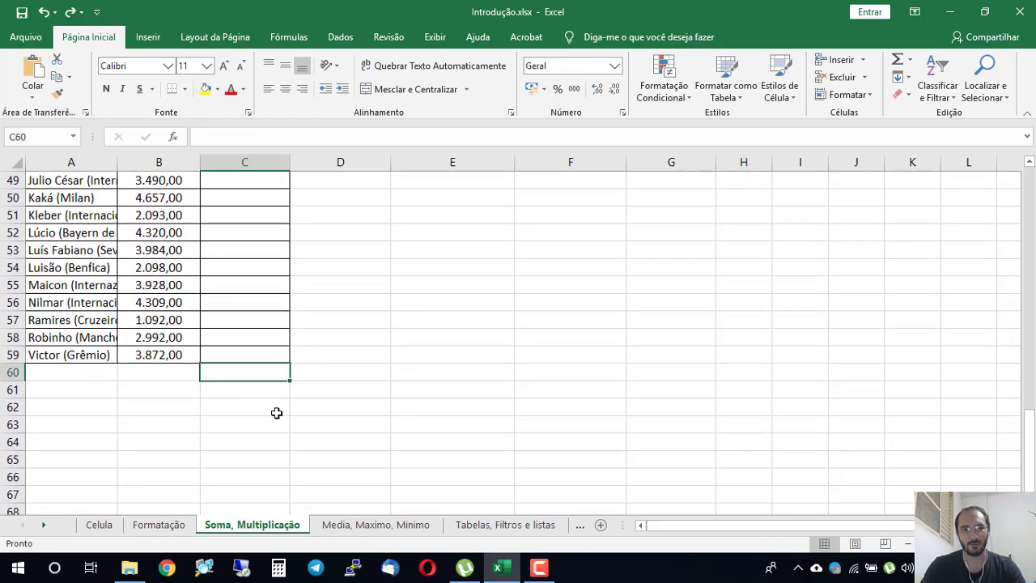
pyautogui.click(176, 373)
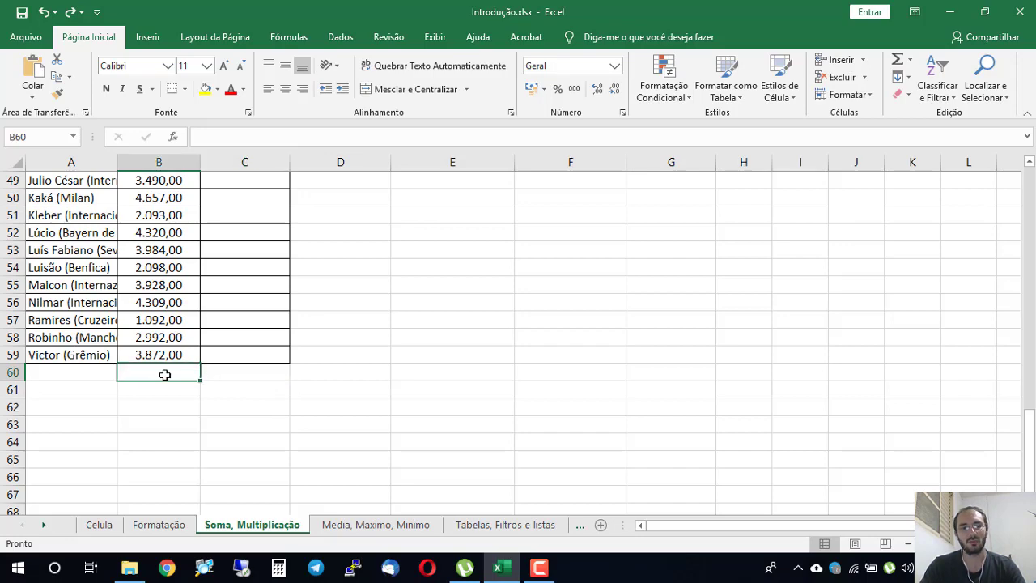
pyautogui.click(249, 386)
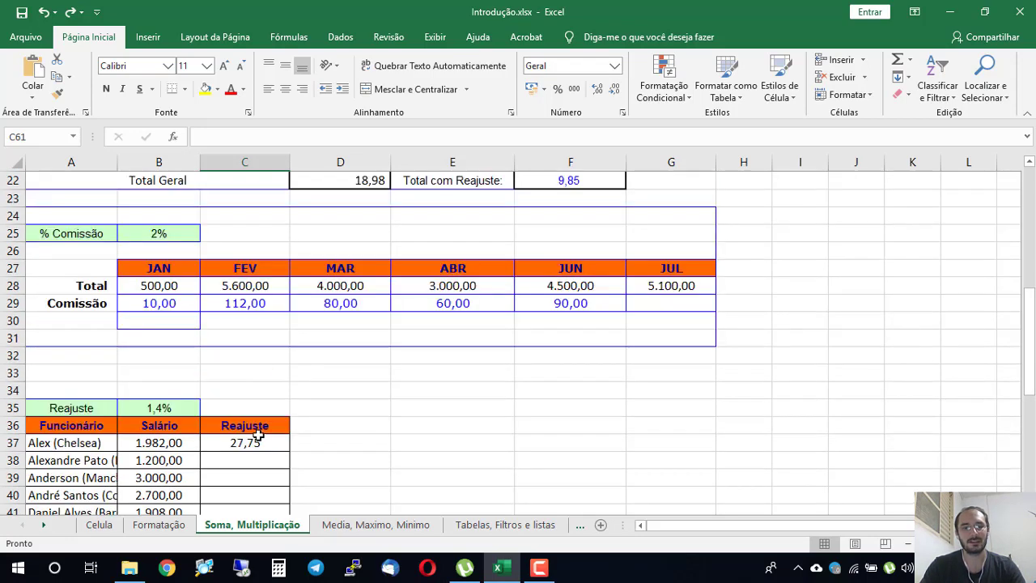
# Copy the Reajuste formula in C37 to every remaining employee, down to C59, and review the filled column to its end
pyautogui.click(255, 439)
pyautogui.scroll(-2, 359, 412)
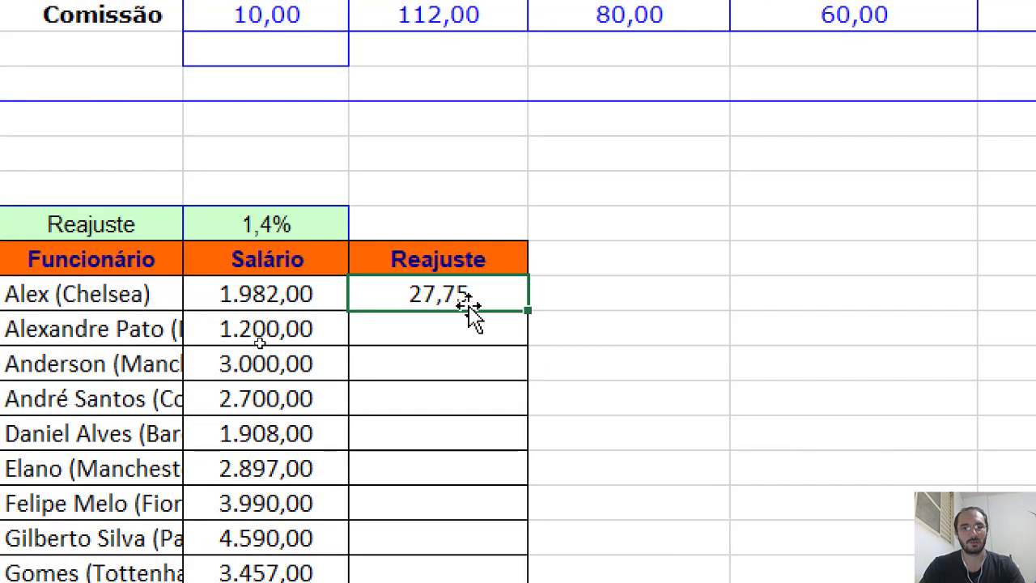
pyautogui.doubleClick(533, 310)
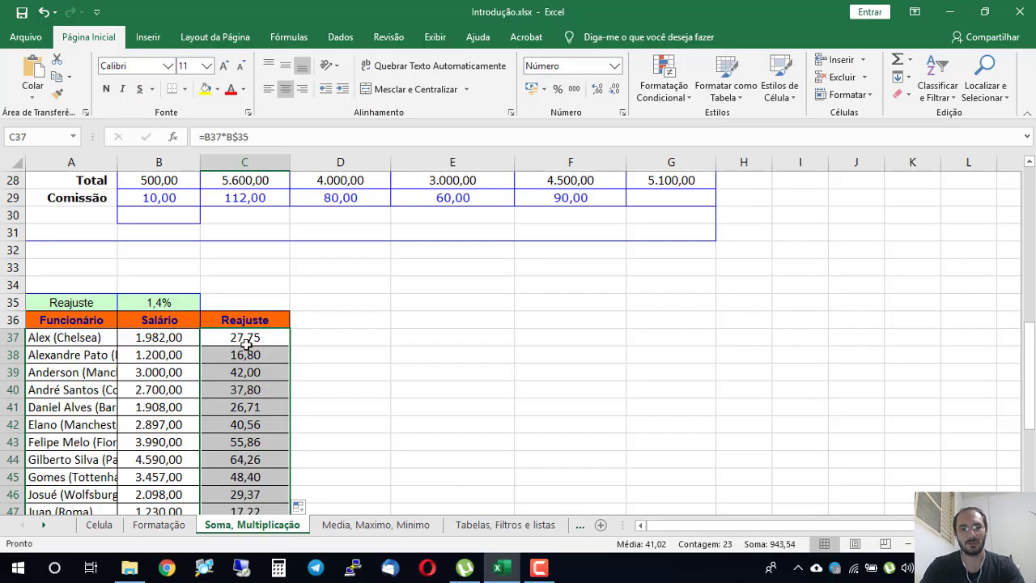
pyautogui.scroll(-4, 237, 385)
pyautogui.scroll(-3, 233, 308)
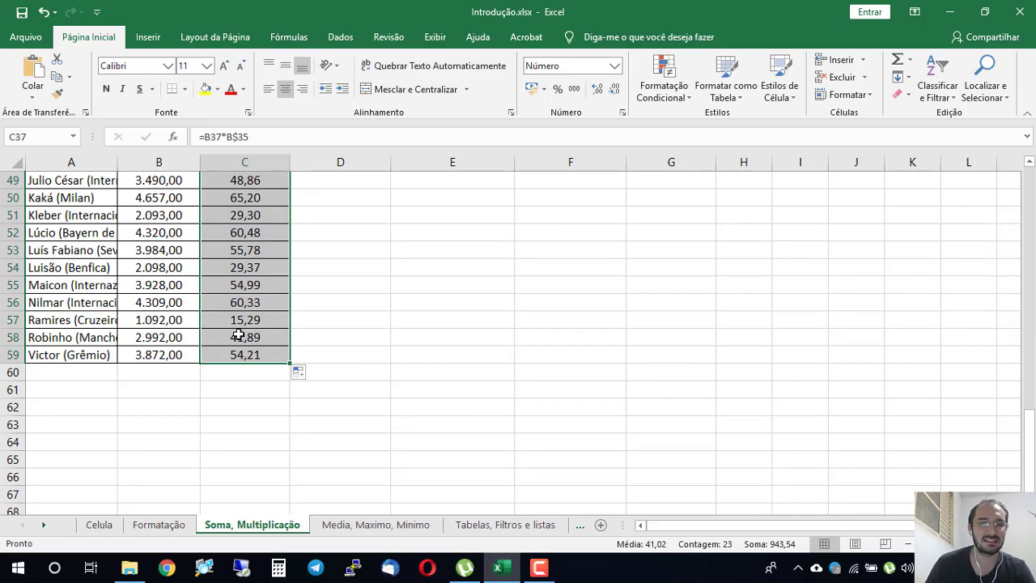
# Deselect the filled column and return to the Cesta básica table, selecting the Café total in D16
pyautogui.click(395, 349)
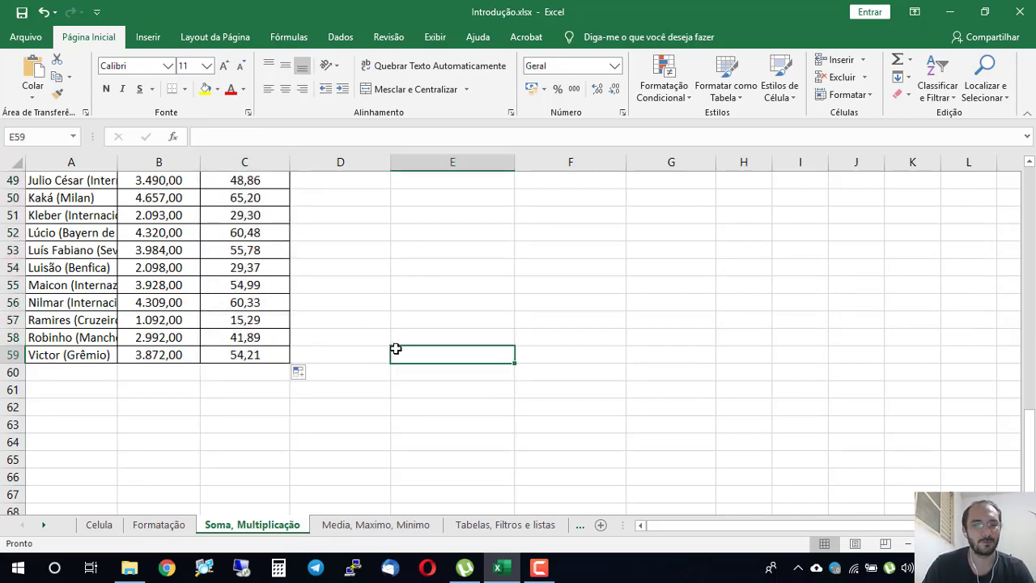
pyautogui.scroll(13, 381, 324)
pyautogui.click(378, 289)
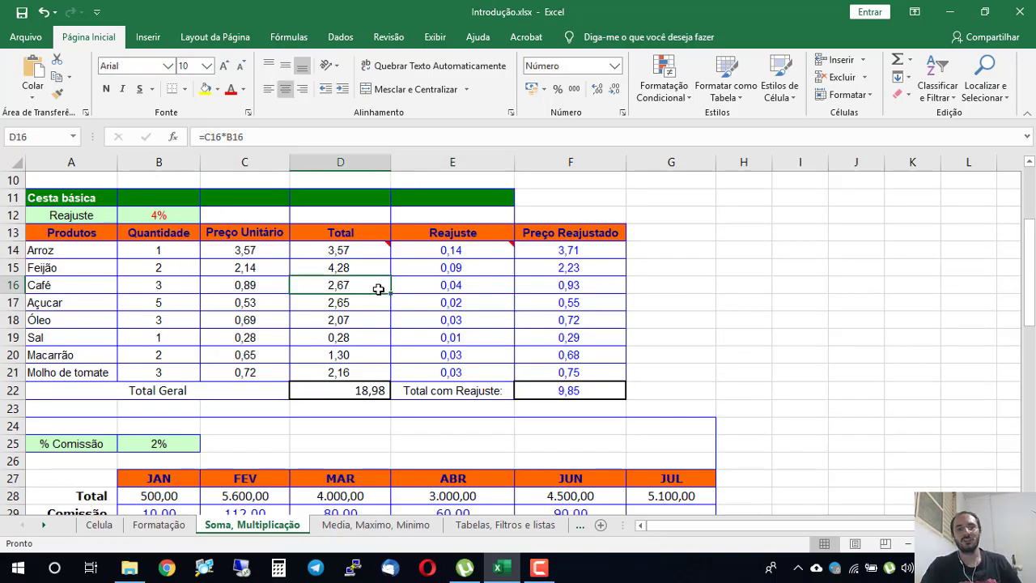